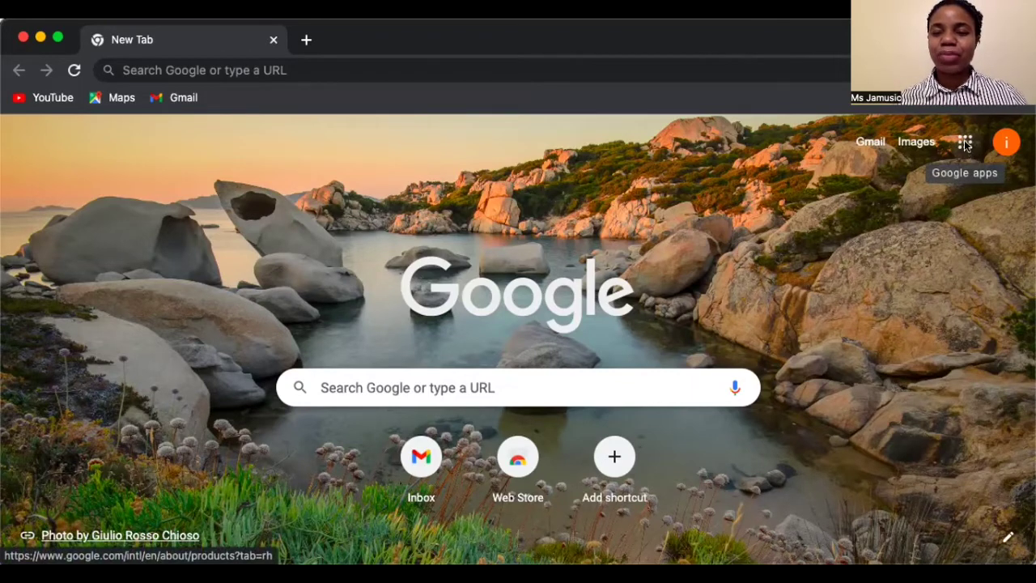
- Open the Google apps launcher and scroll it down to Classroom, Earth, Stadia, One, Travel and Forms
click(965, 144)
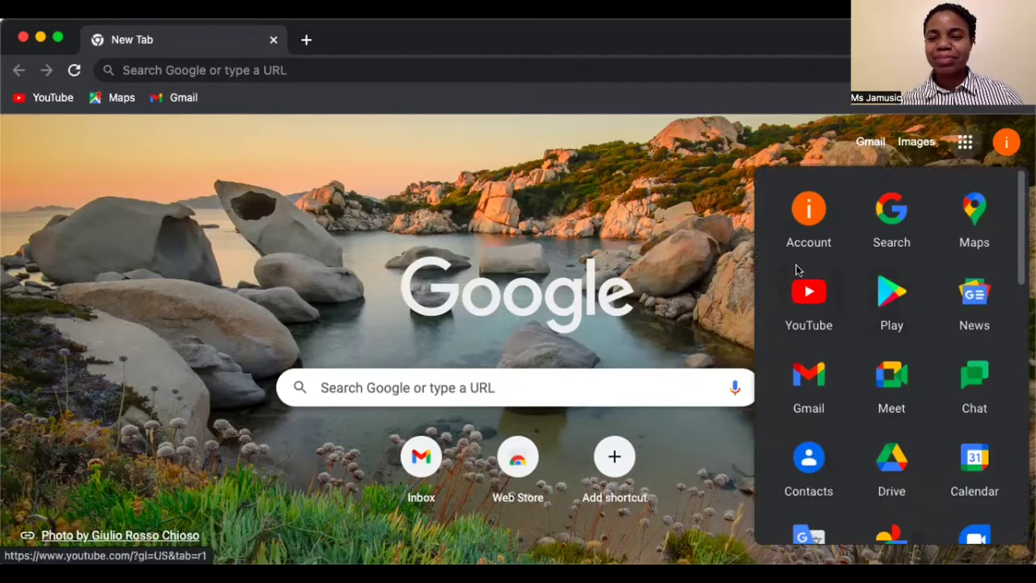
scroll(883, 275, down, 5)
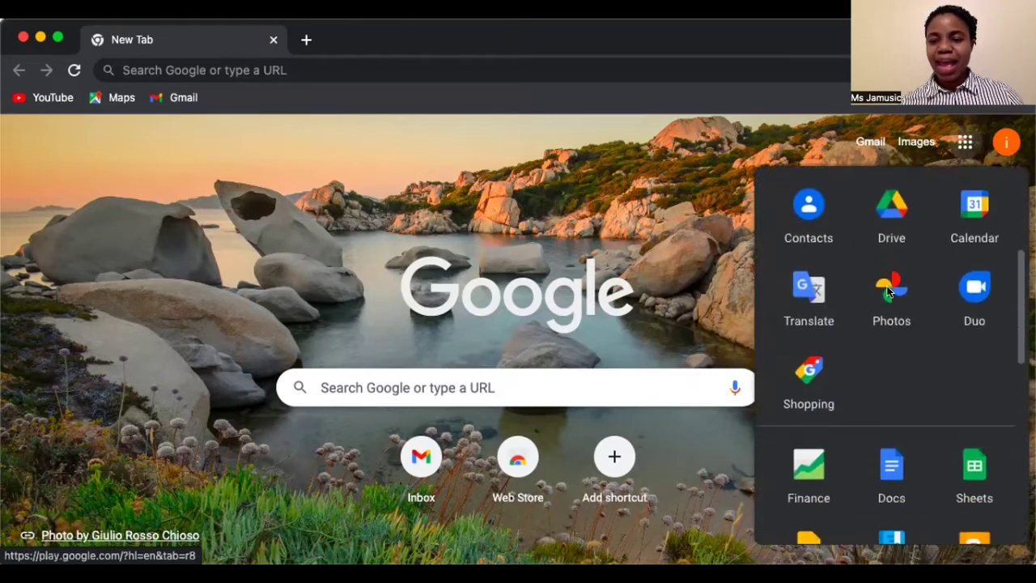
scroll(888, 292, down, 6)
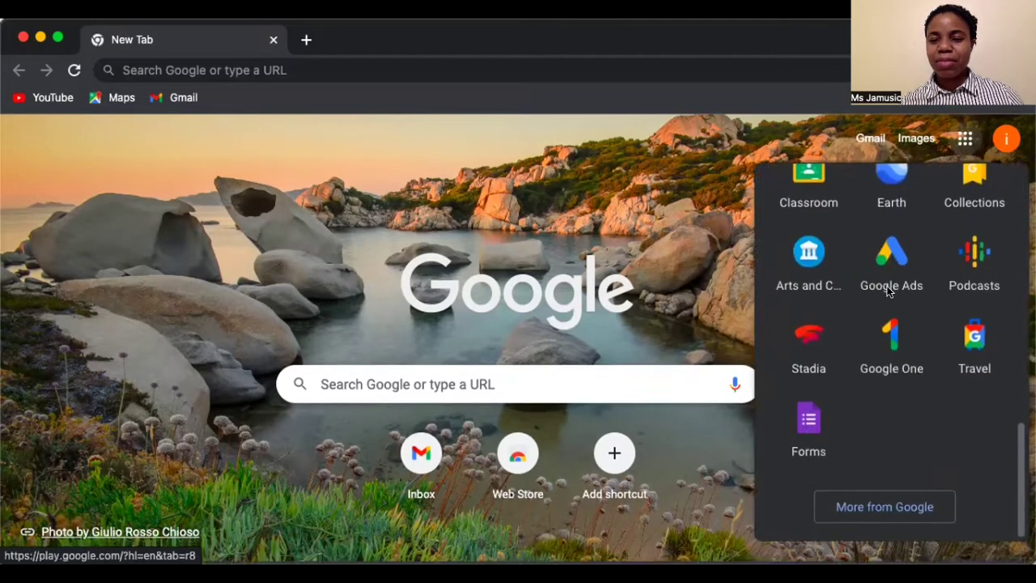
scroll(889, 292, up, 10)
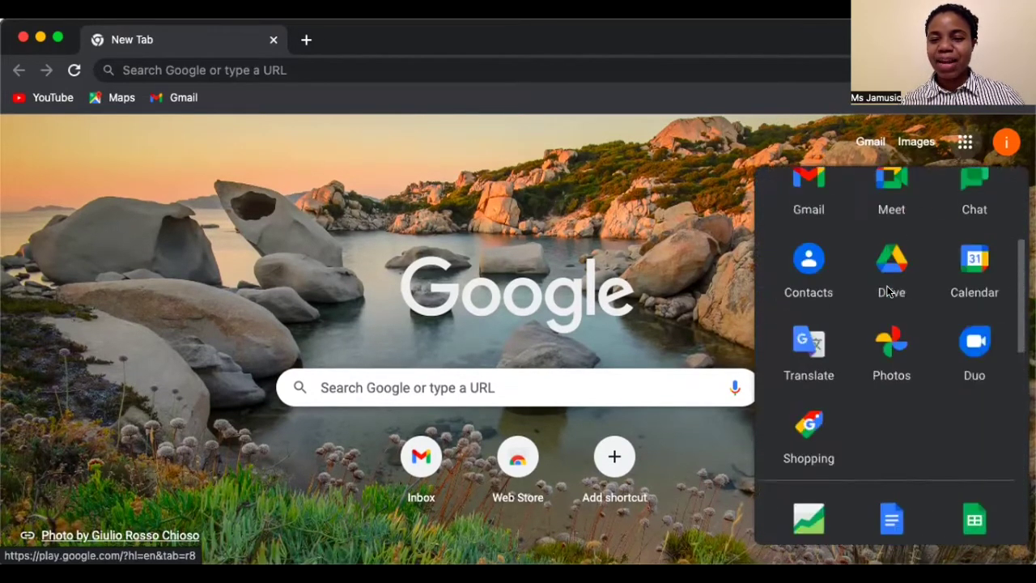
scroll(888, 291, up, 3)
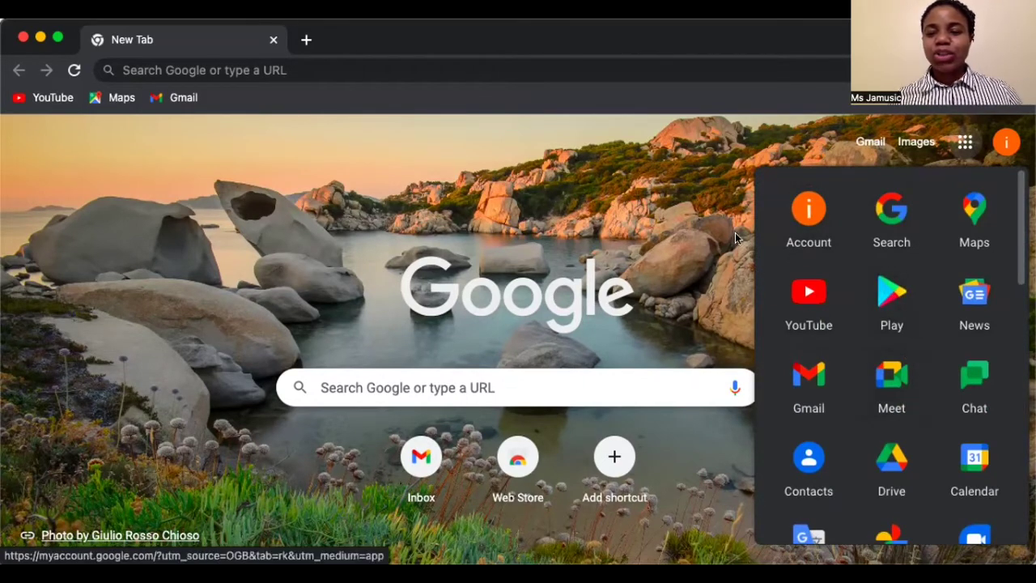
scroll(856, 278, down, 2)
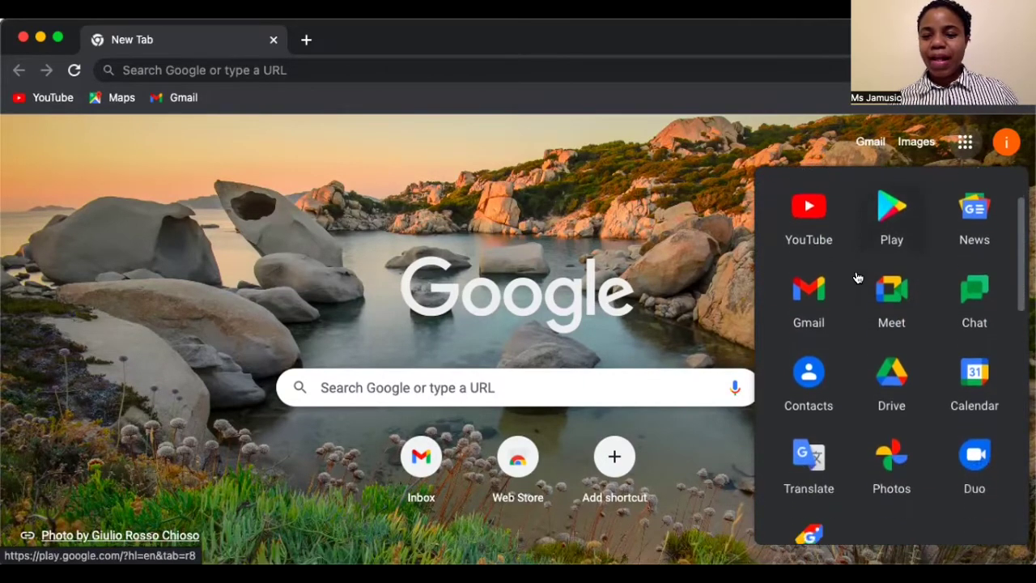
scroll(857, 277, down, 3)
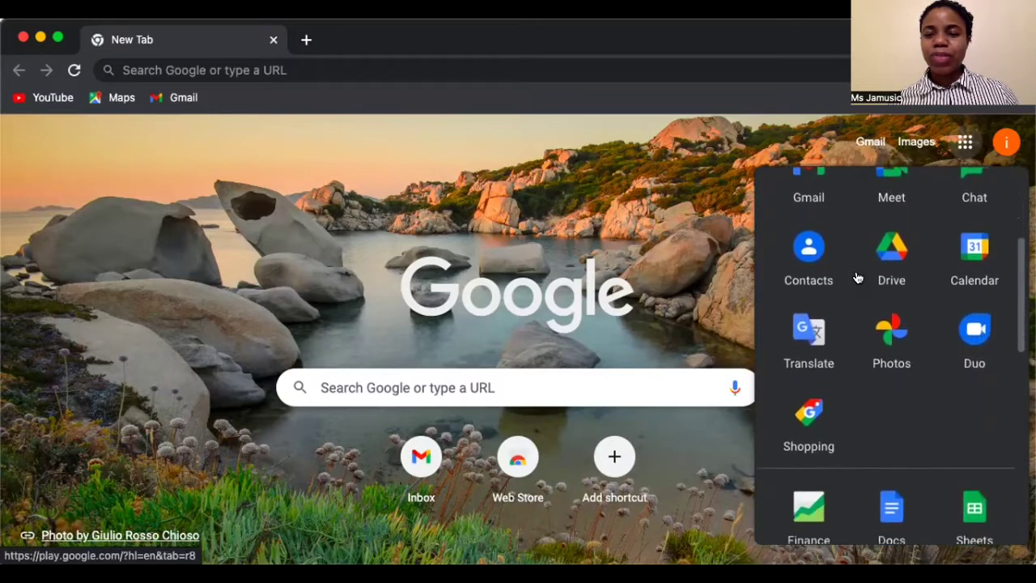
scroll(857, 278, down, 5)
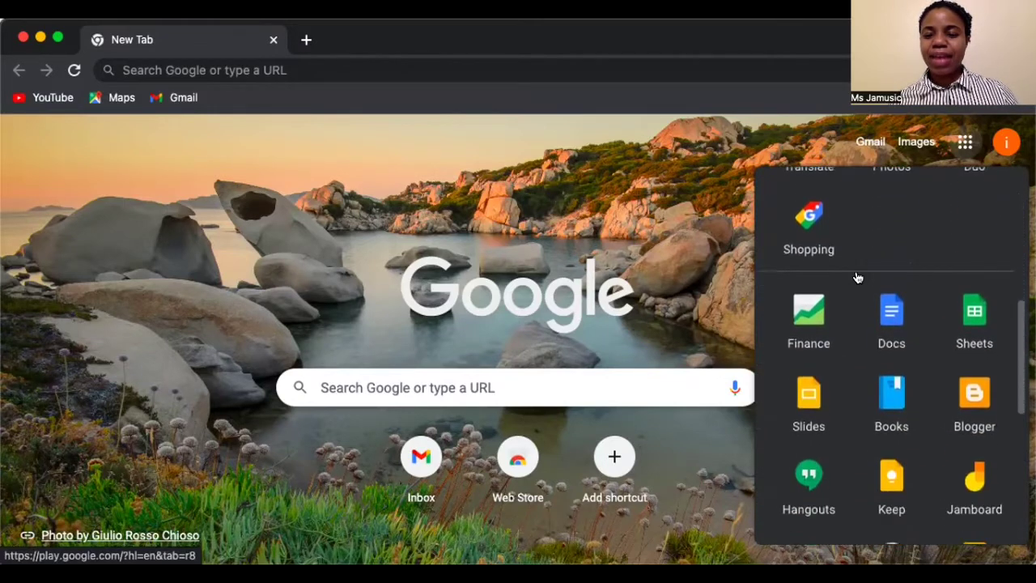
scroll(857, 277, down, 5)
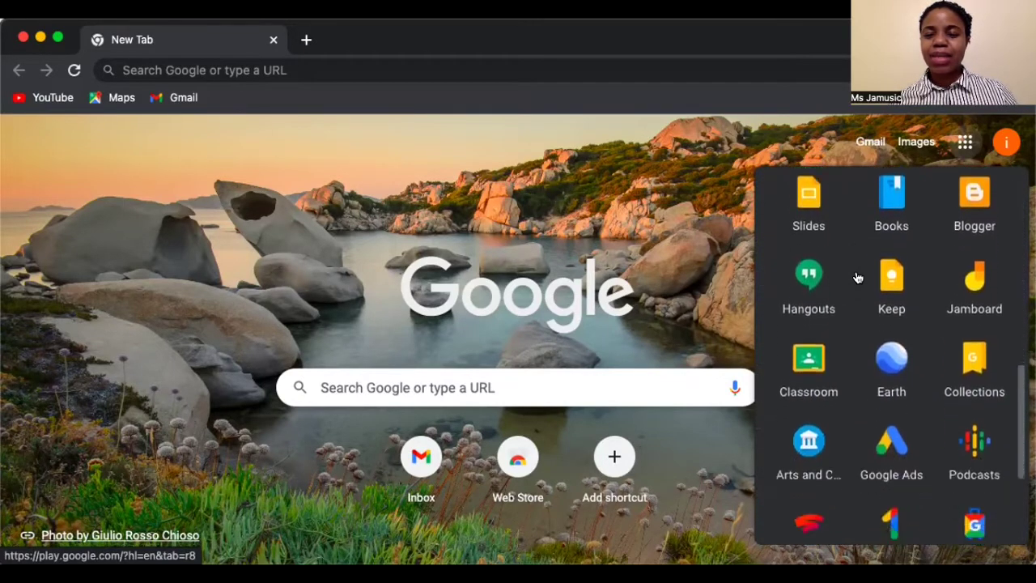
scroll(857, 277, down, 4)
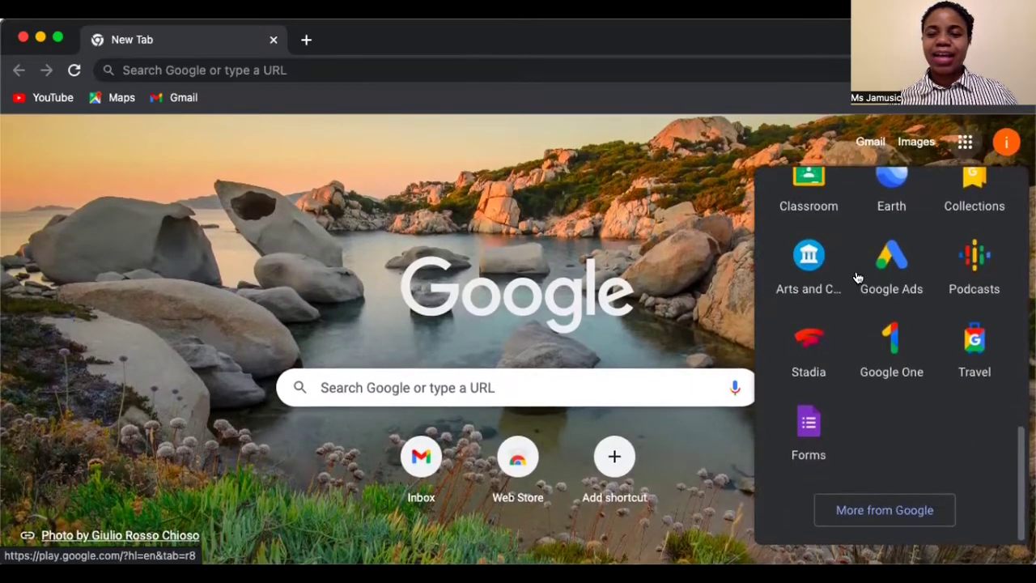
scroll(857, 278, up, 15)
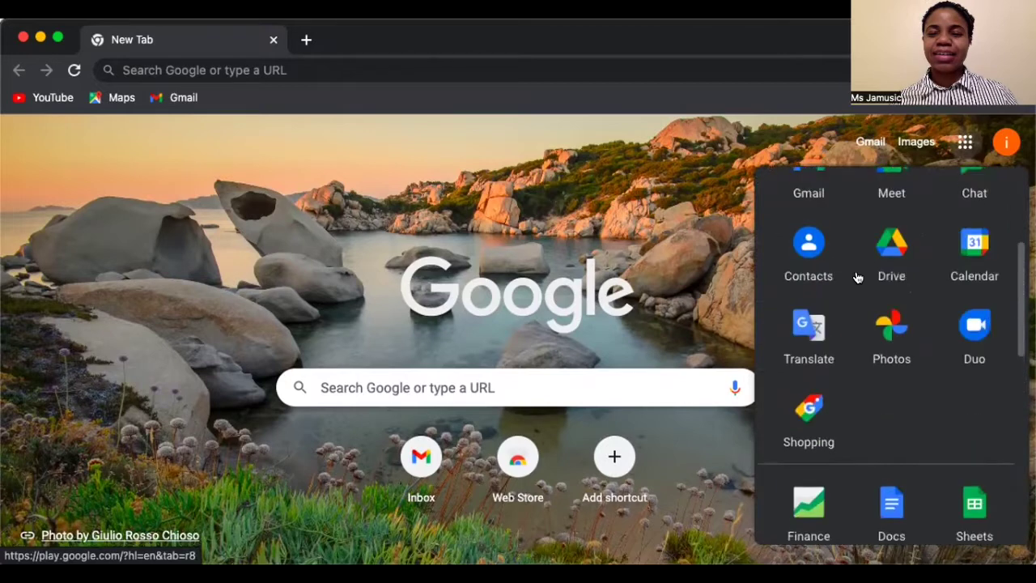
scroll(857, 278, up, 2)
scroll(857, 278, down, 1)
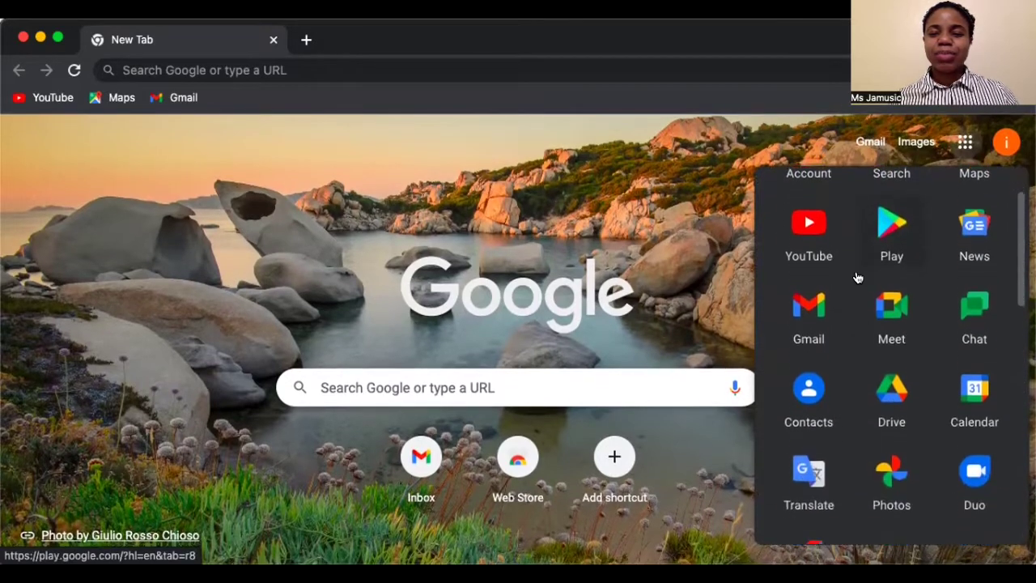
scroll(858, 277, down, 14)
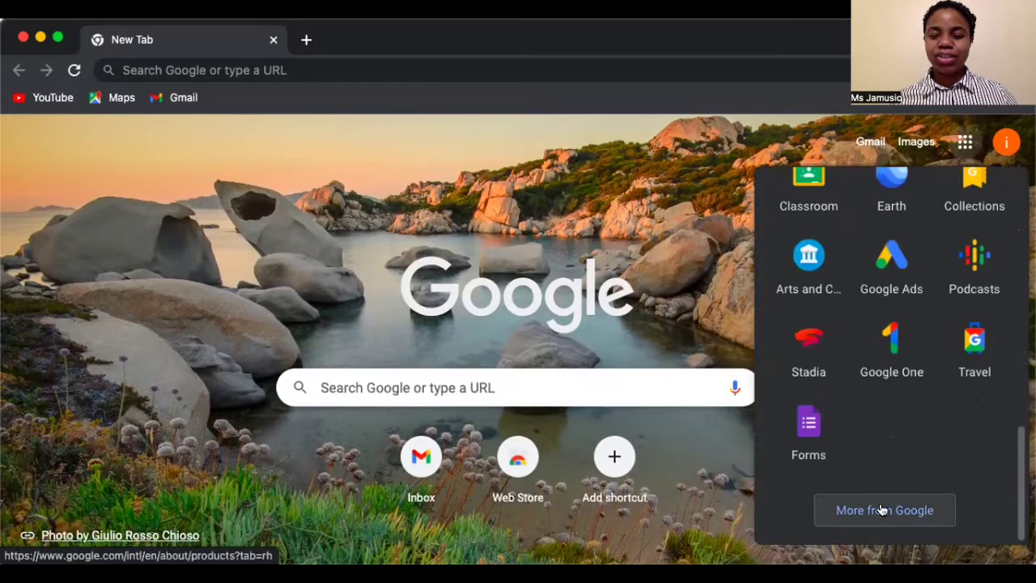
- Open the 'More from Google' products page and scroll down it
click(883, 510)
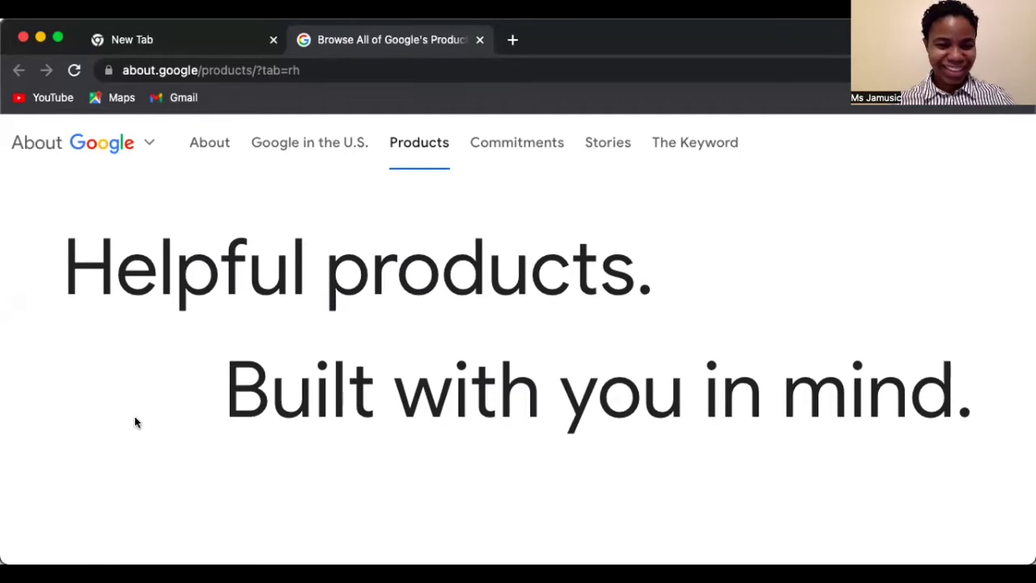
scroll(488, 335, down, 5)
scroll(488, 335, down, 4)
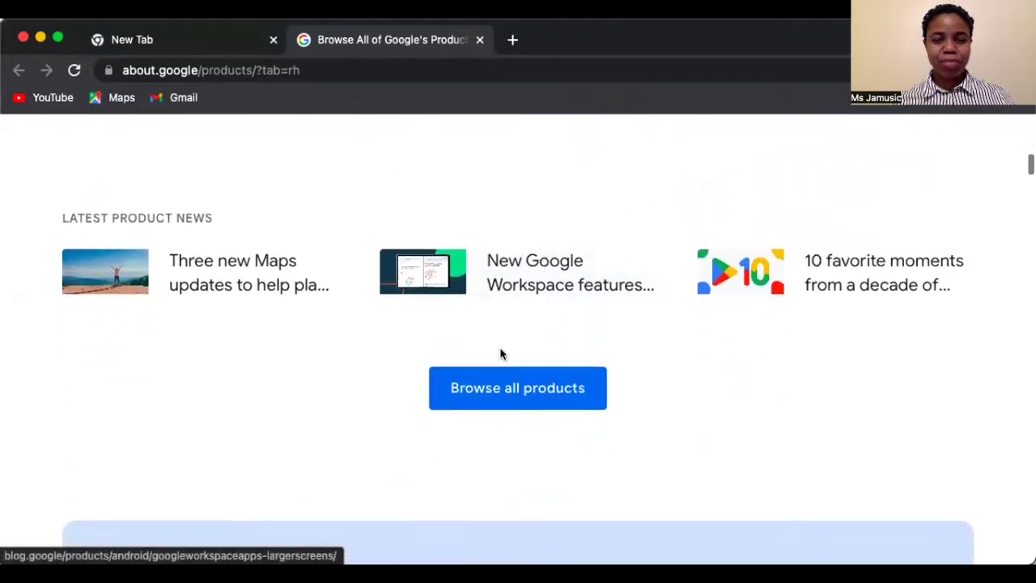
- Open 'Browse all products' and scroll the product catalogue down to Sites
click(517, 402)
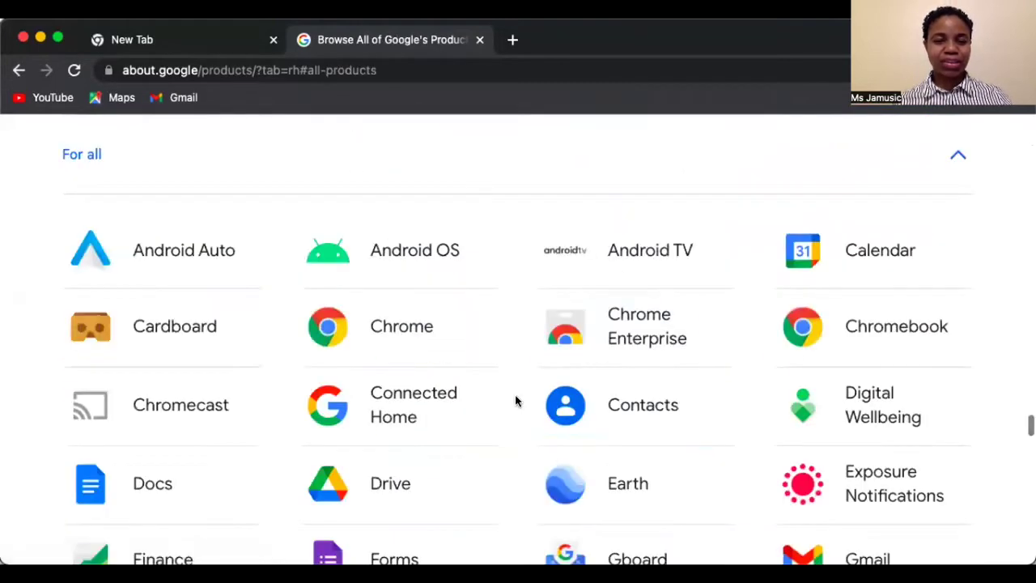
scroll(517, 402, down, 1)
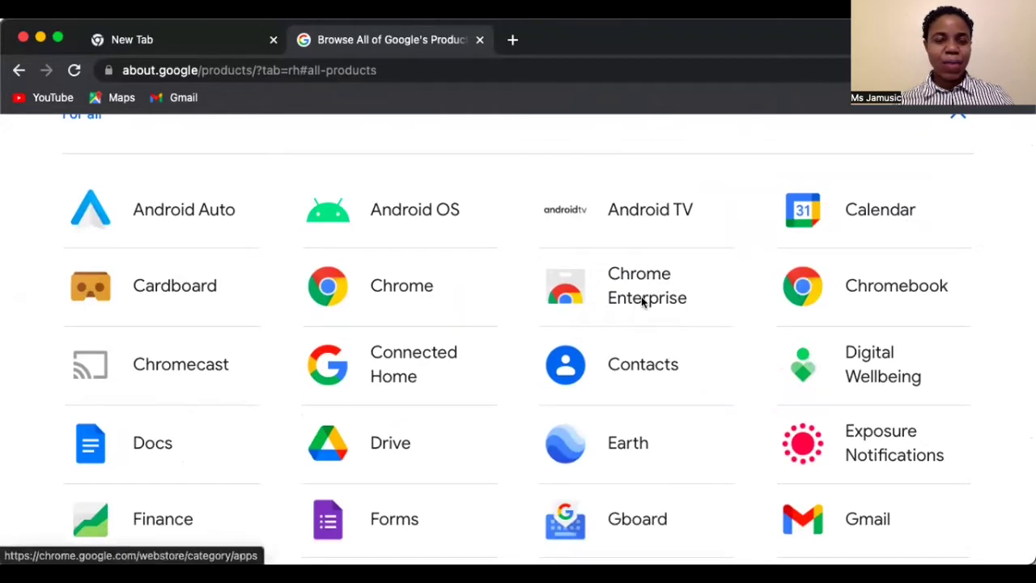
scroll(642, 301, down, 2)
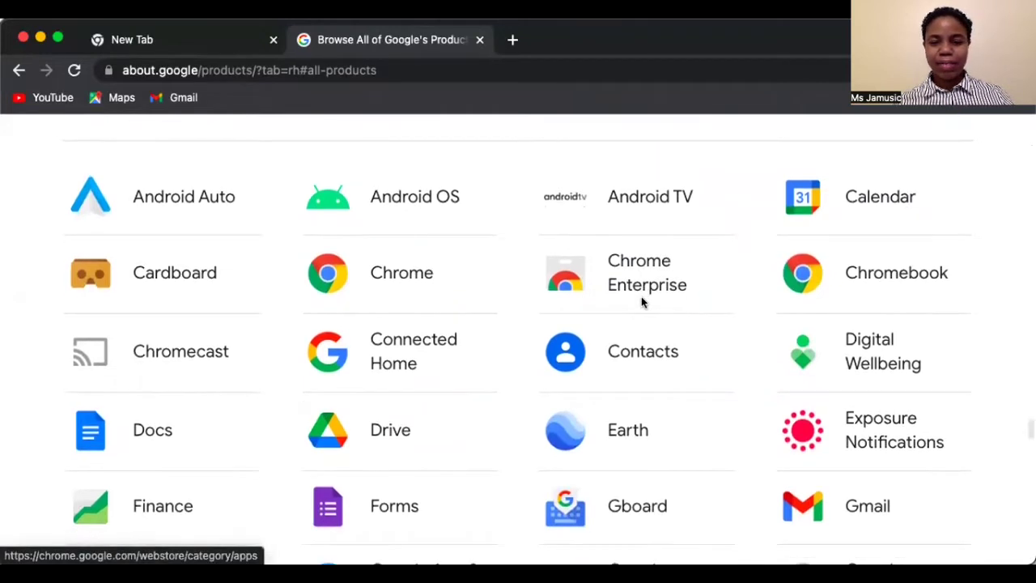
scroll(642, 302, down, 5)
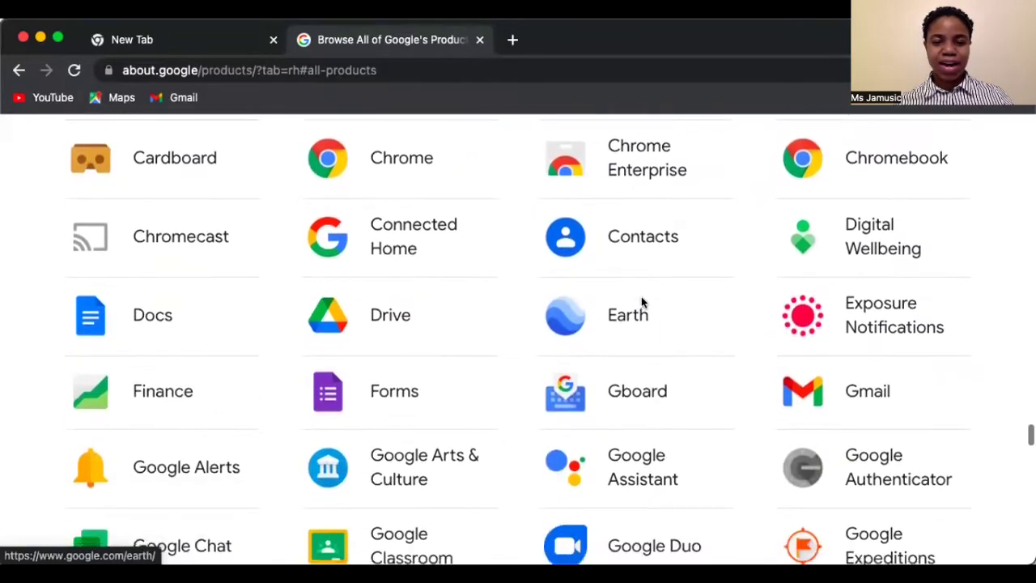
scroll(642, 302, down, 5)
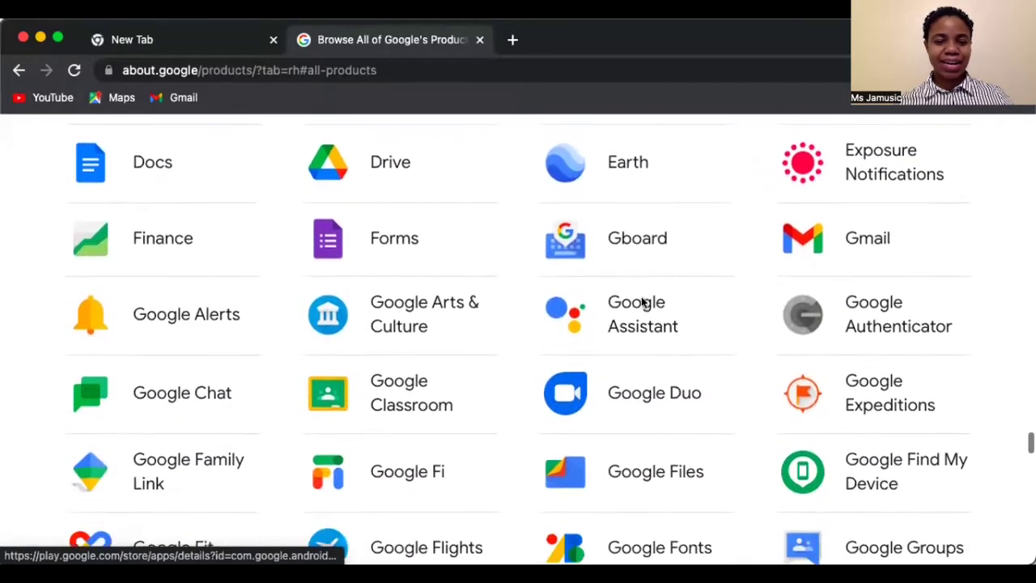
scroll(642, 302, down, 5)
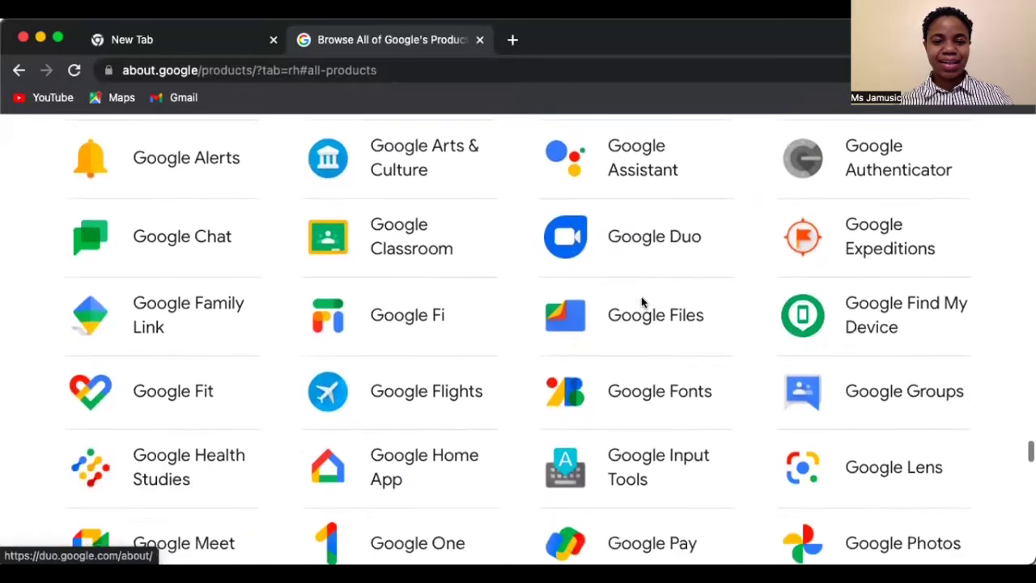
scroll(642, 301, down, 8)
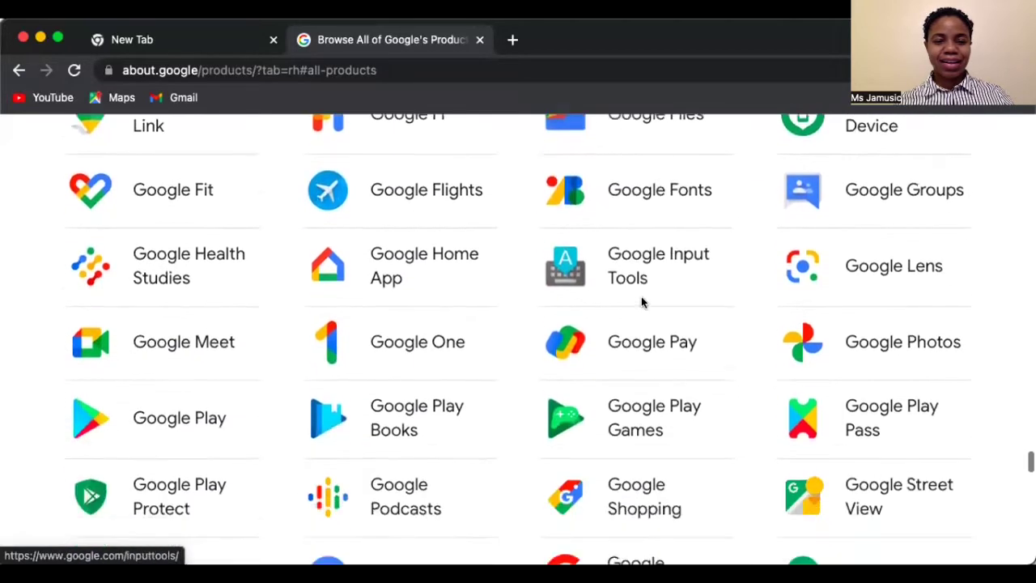
scroll(642, 302, down, 7)
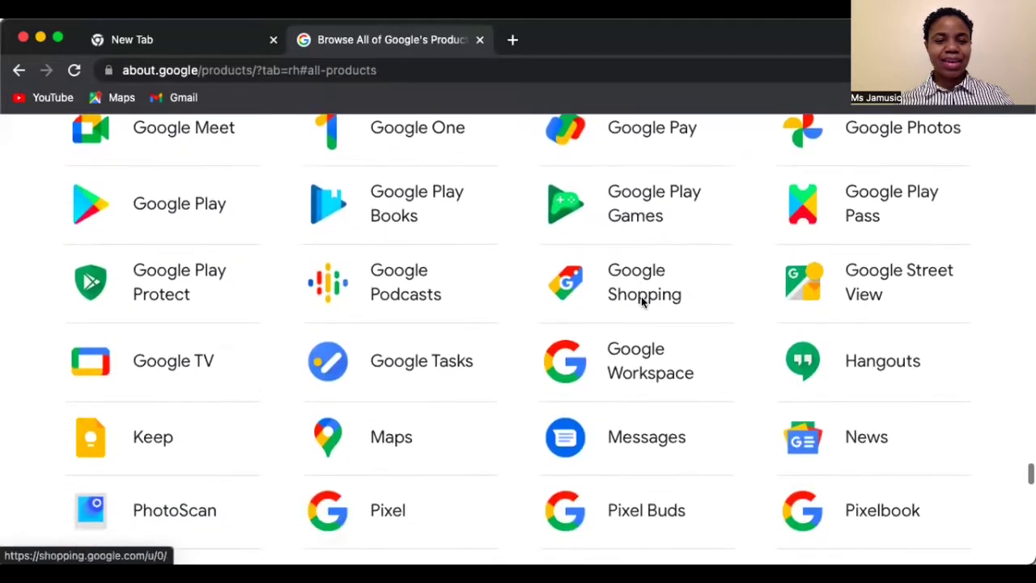
scroll(642, 302, down, 6)
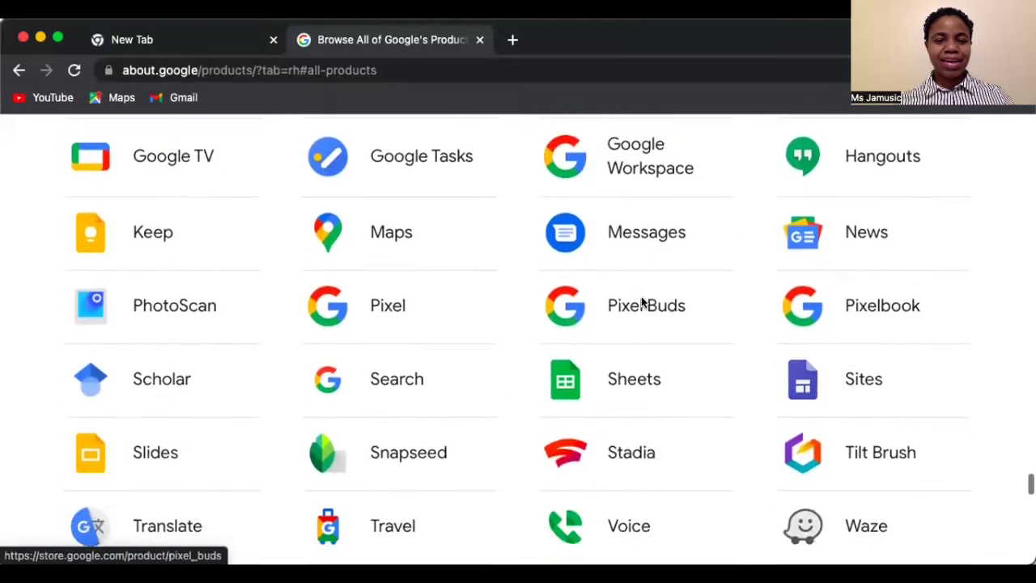
scroll(642, 302, down, 6)
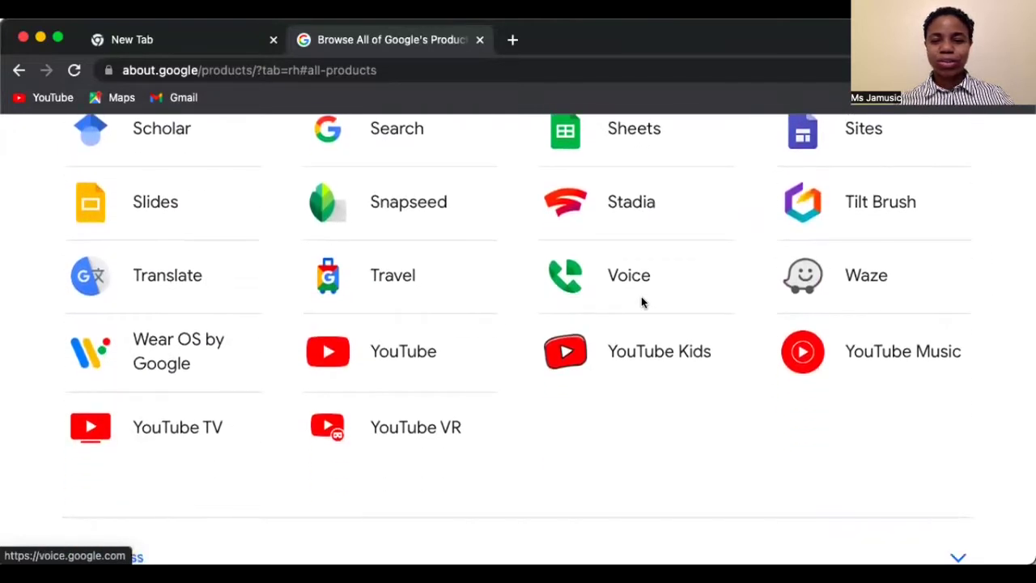
scroll(643, 302, up, 3)
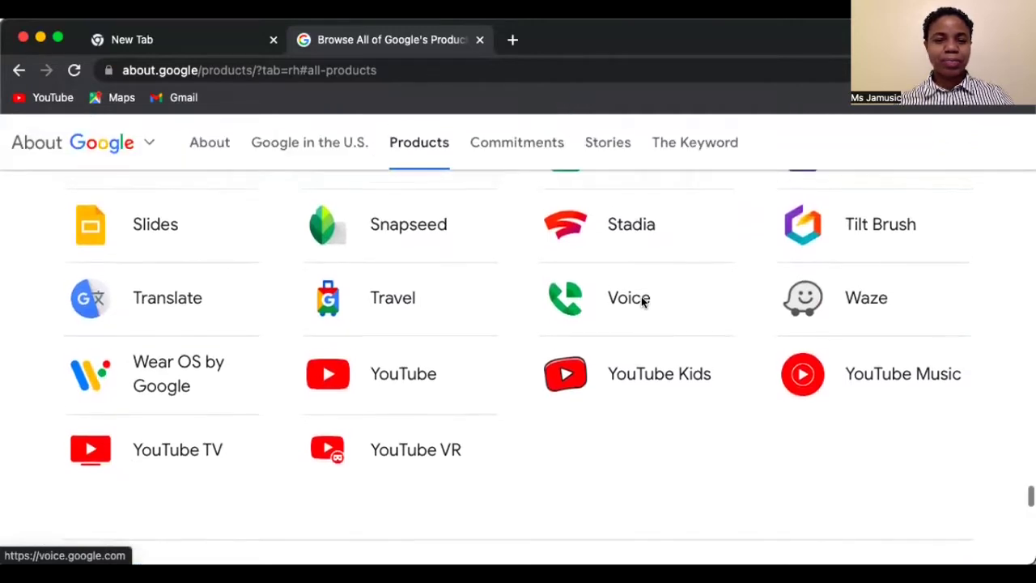
scroll(642, 302, up, 3)
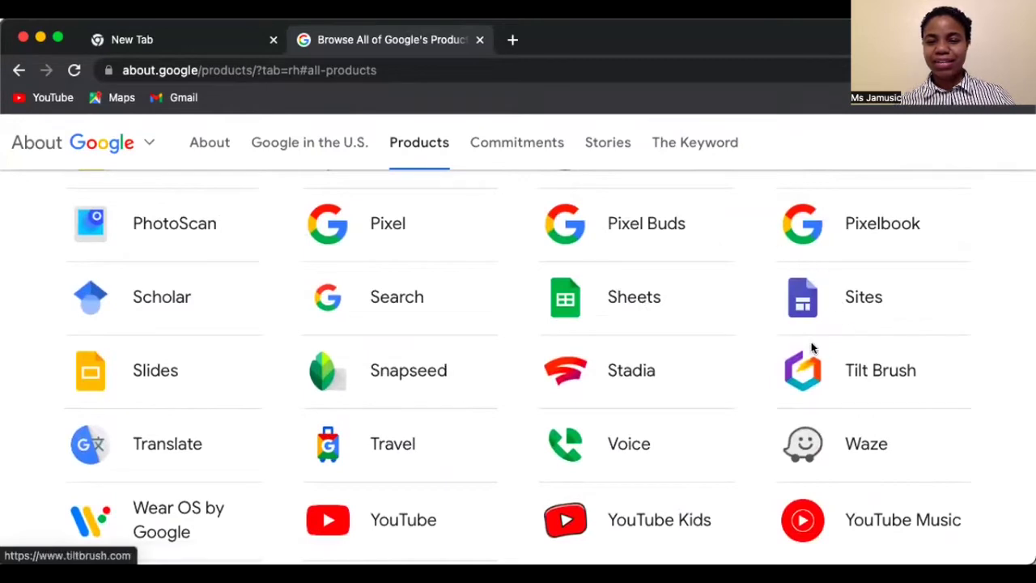
- Launch Google Sites from the product grid and dismiss the welcome message with 'Got it'
click(805, 300)
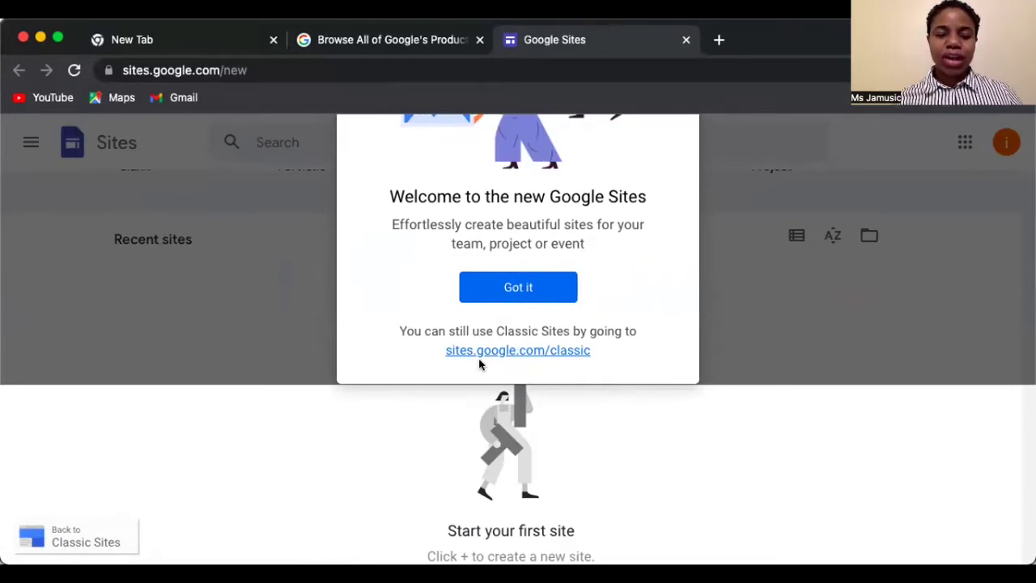
click(518, 288)
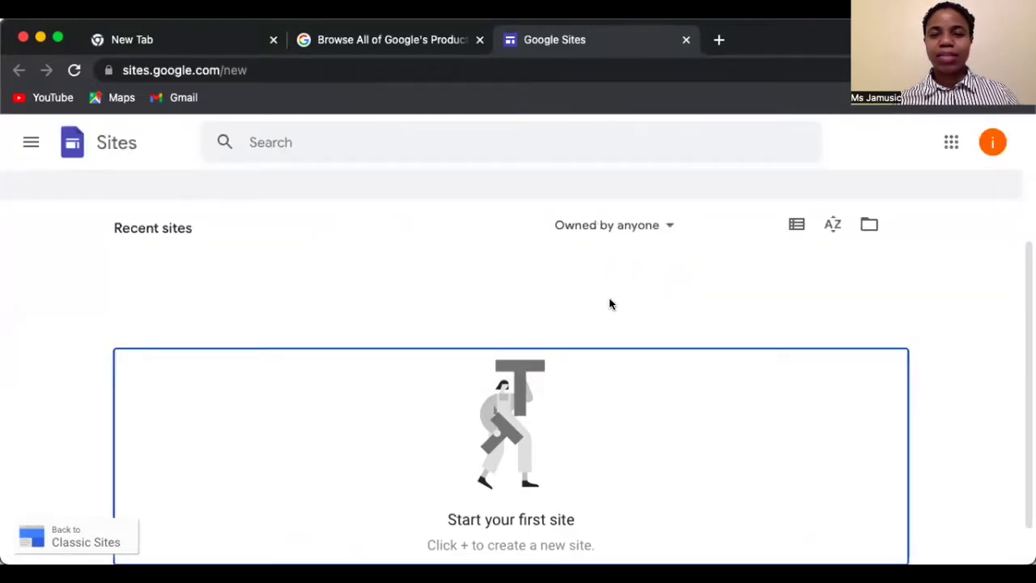
- Maximize the browser, then browse the Template gallery down to the Small business templates
click(58, 39)
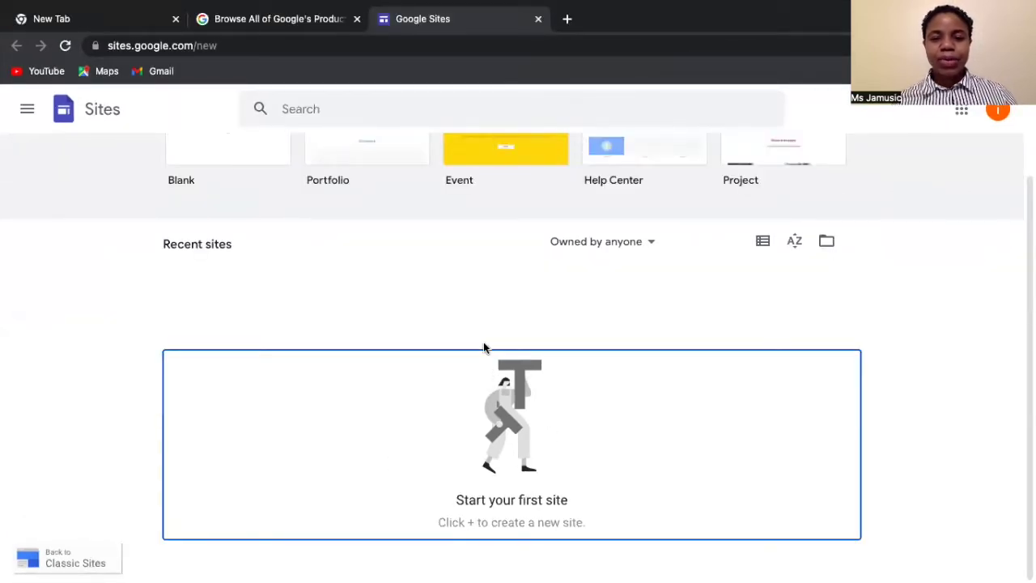
scroll(459, 412, up, 3)
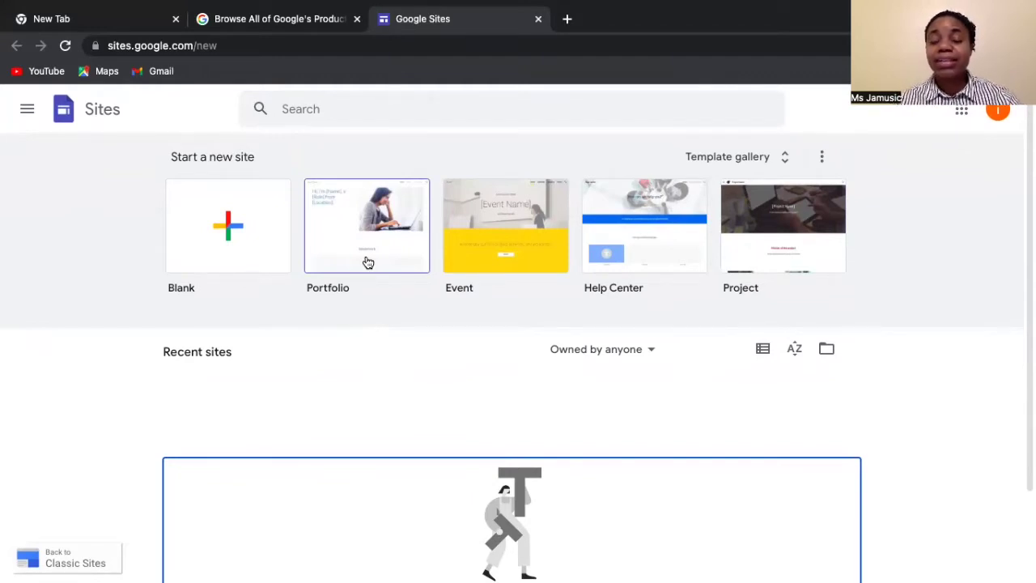
click(785, 159)
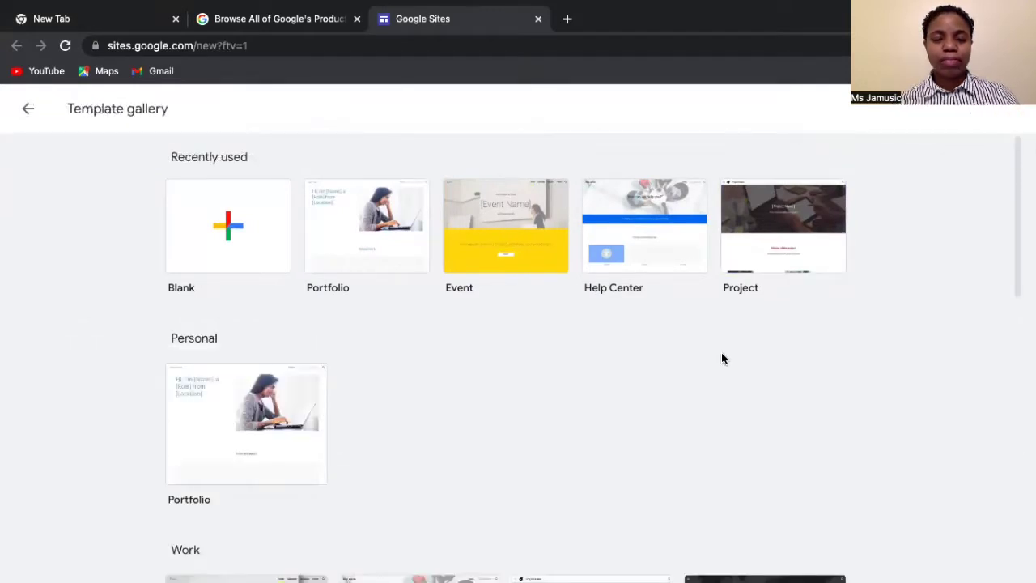
scroll(719, 365, down, 2)
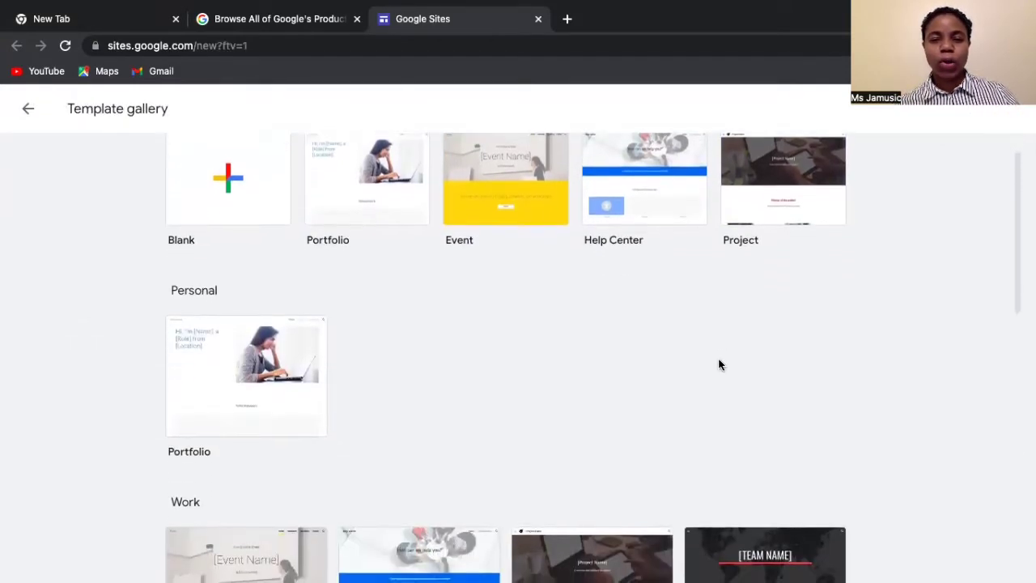
scroll(719, 365, down, 4)
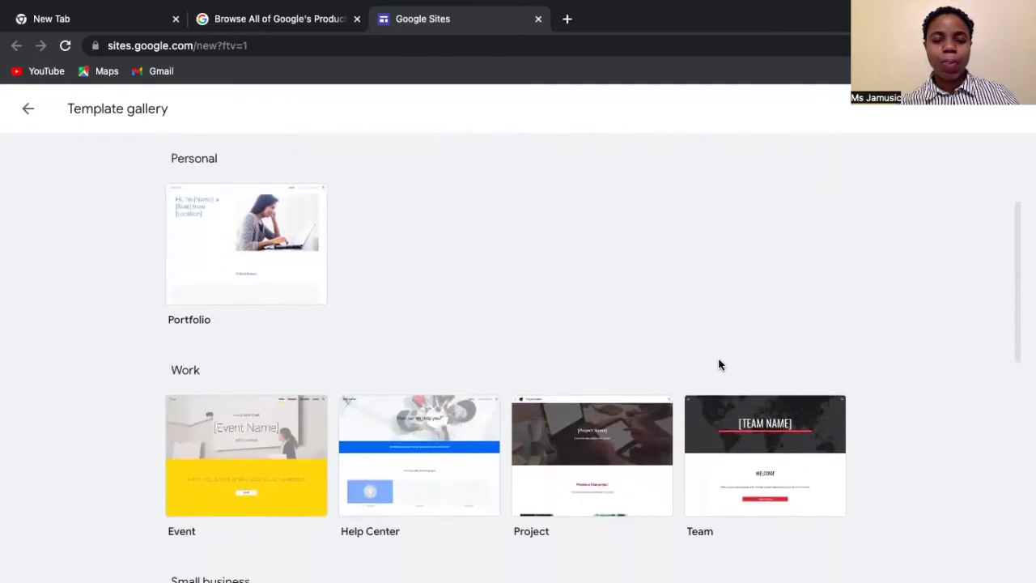
scroll(719, 366, down, 4)
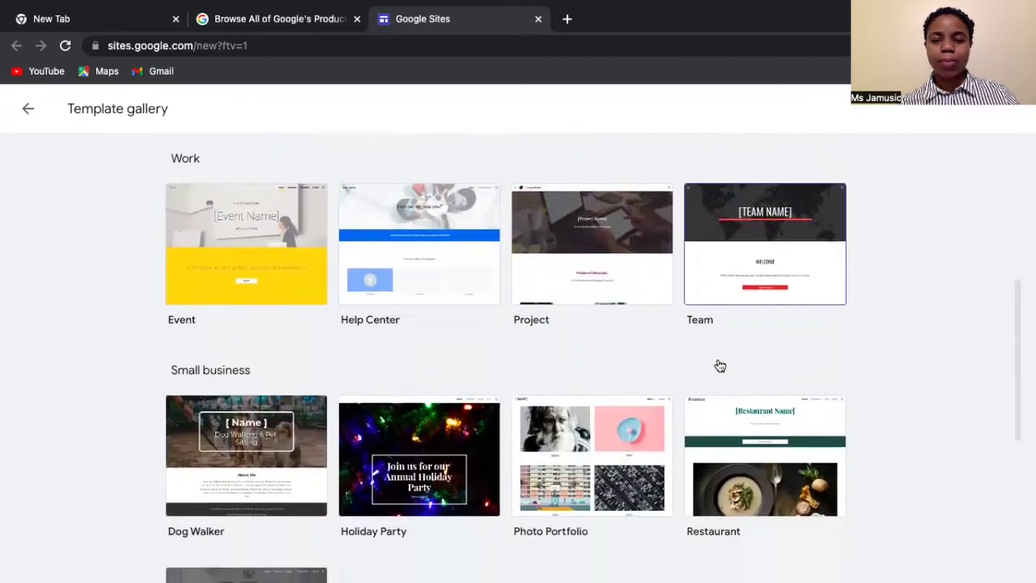
scroll(720, 366, down, 5)
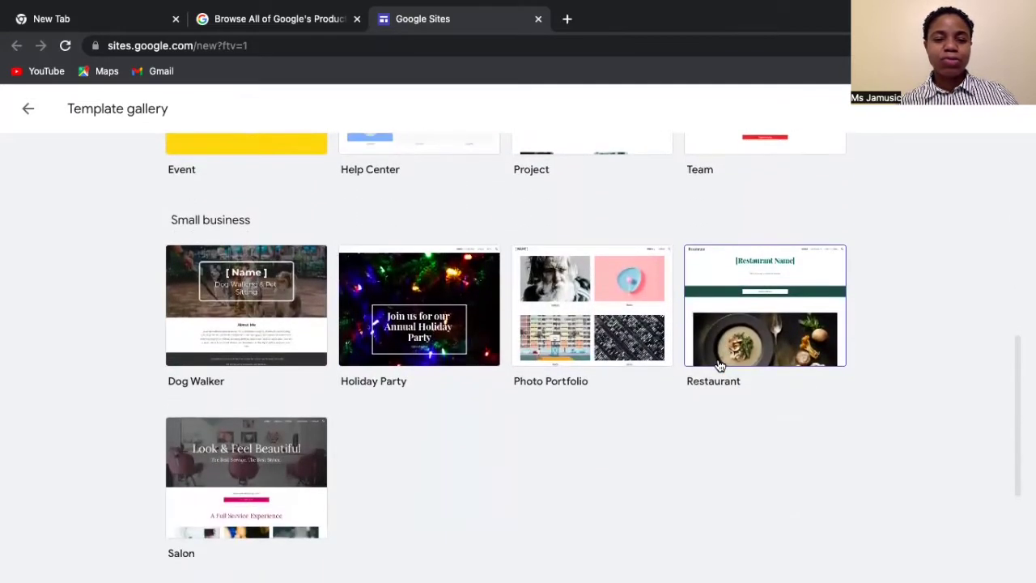
scroll(719, 366, down, 4)
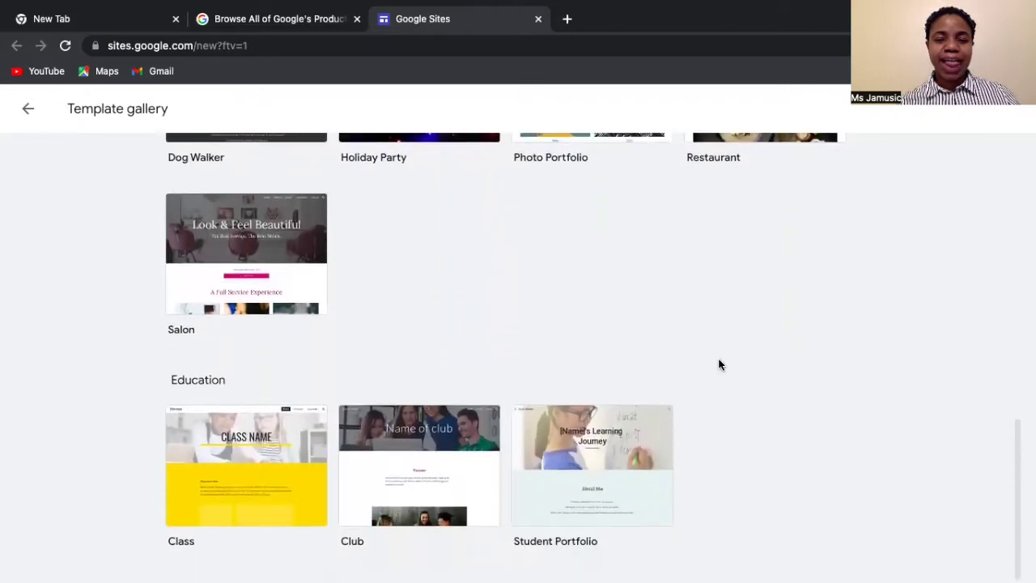
scroll(719, 365, up, 3)
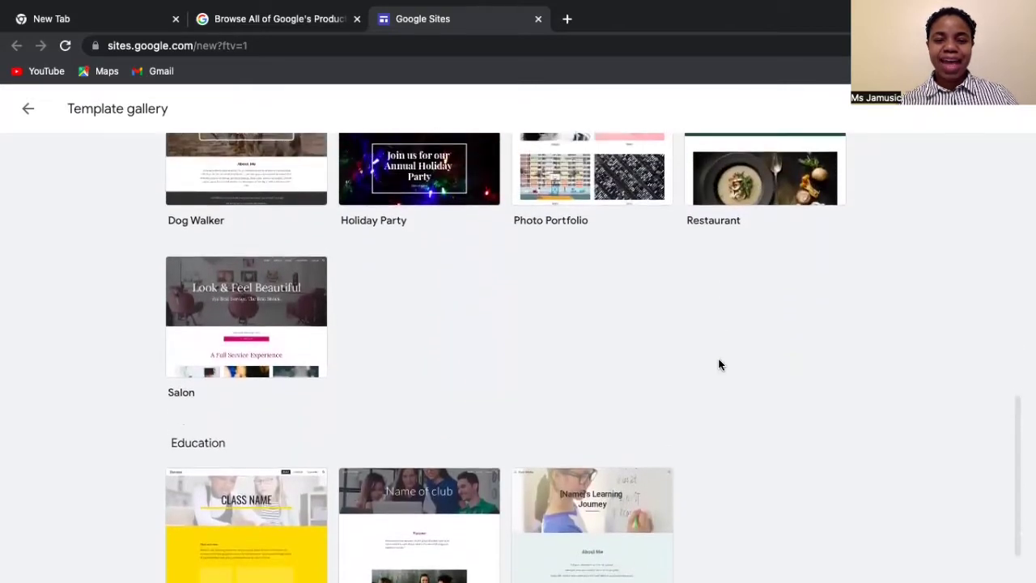
scroll(720, 364, up, 2)
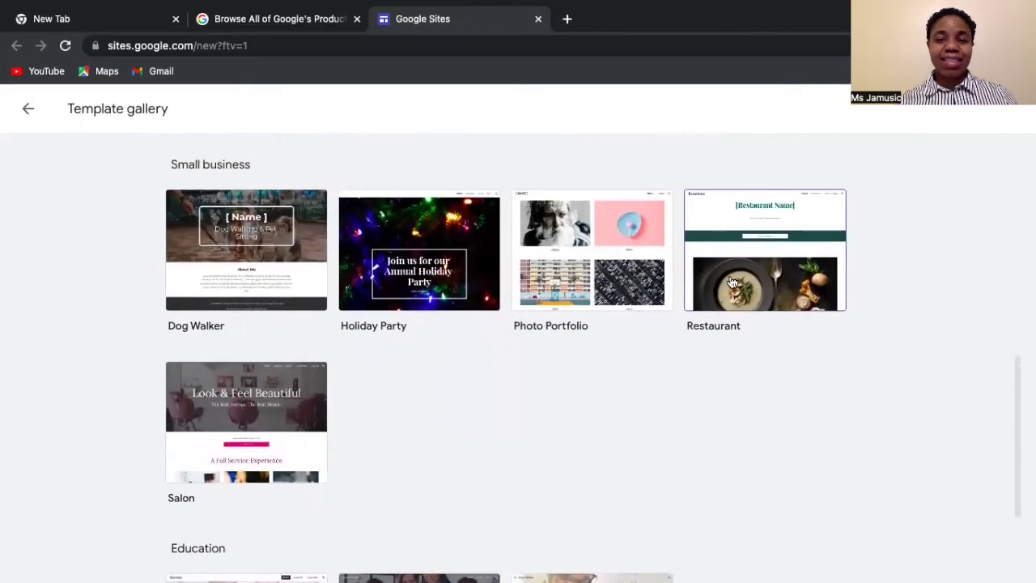
- Start a new site from the Restaurant template and scroll through its sample homepage
click(732, 281)
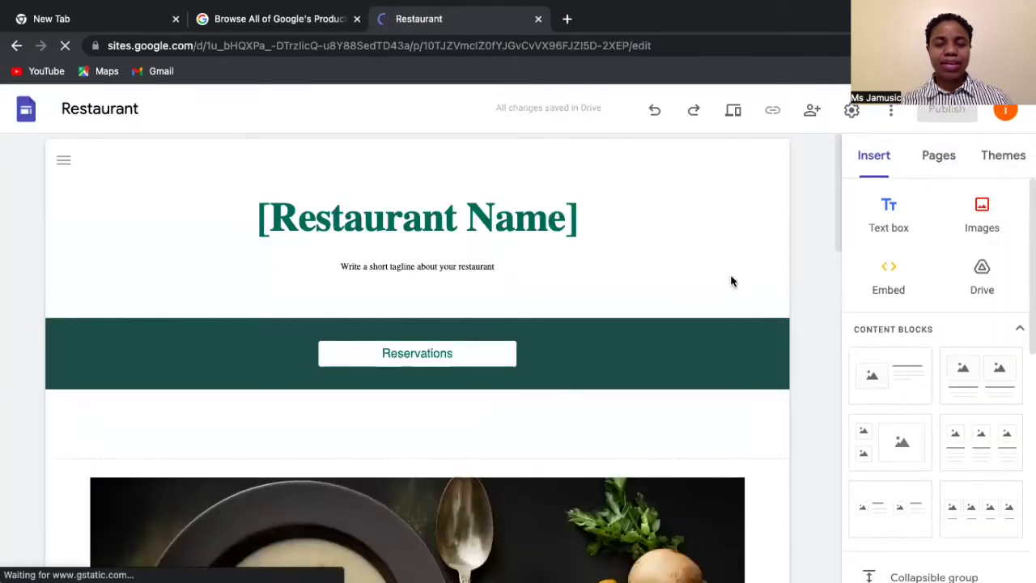
scroll(731, 281, down, 2)
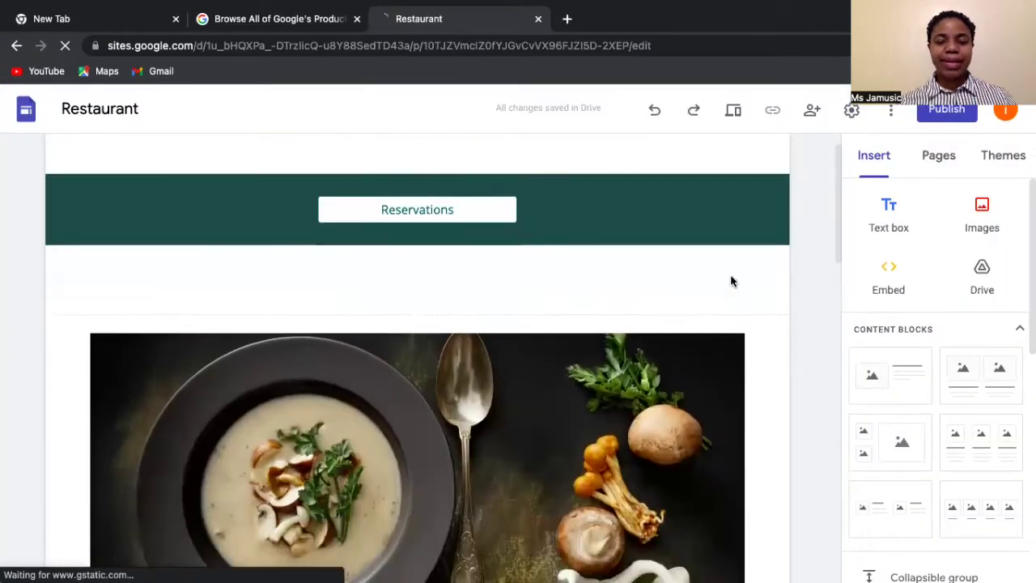
scroll(731, 281, down, 2)
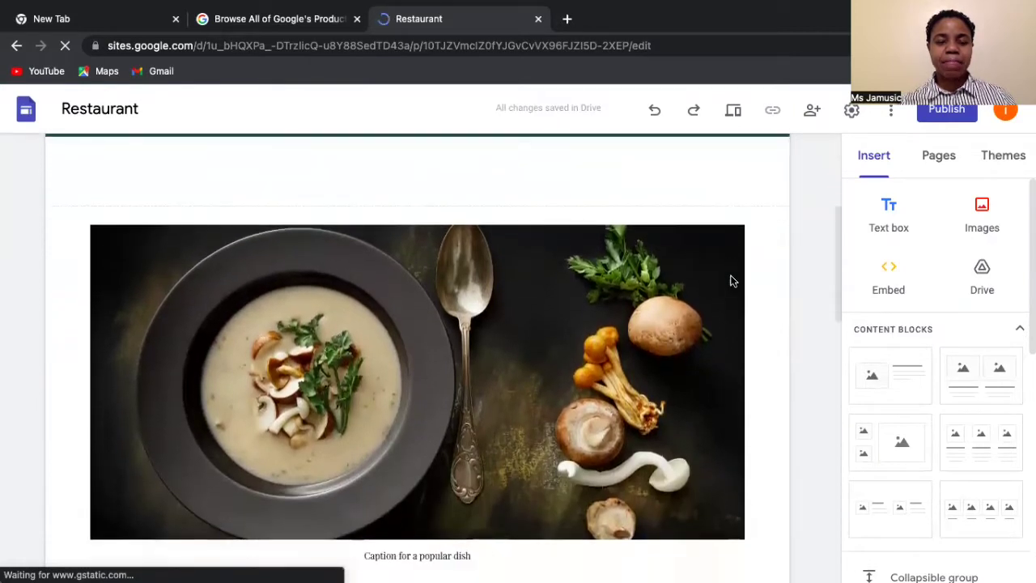
scroll(732, 281, down, 3)
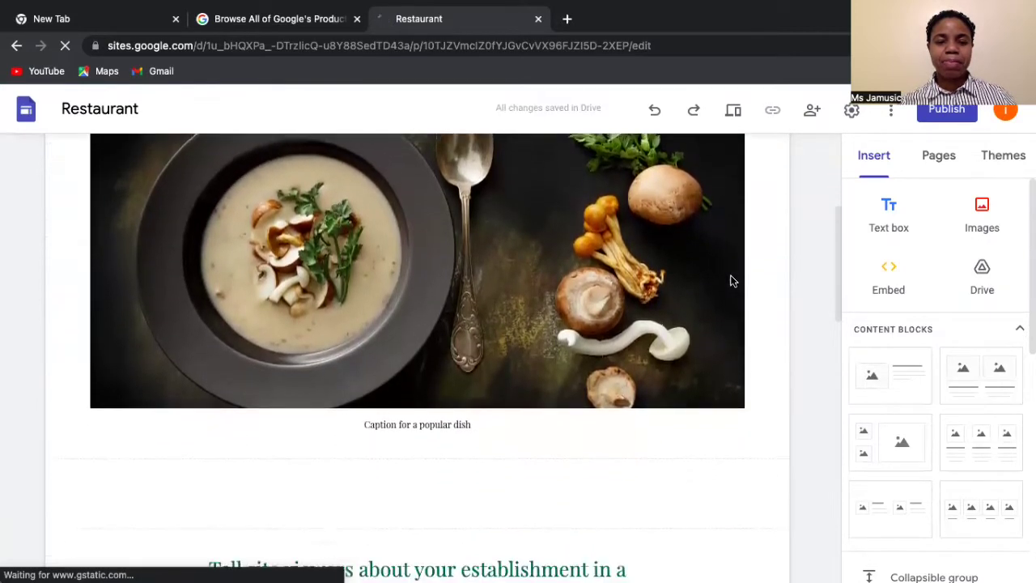
scroll(731, 281, down, 3)
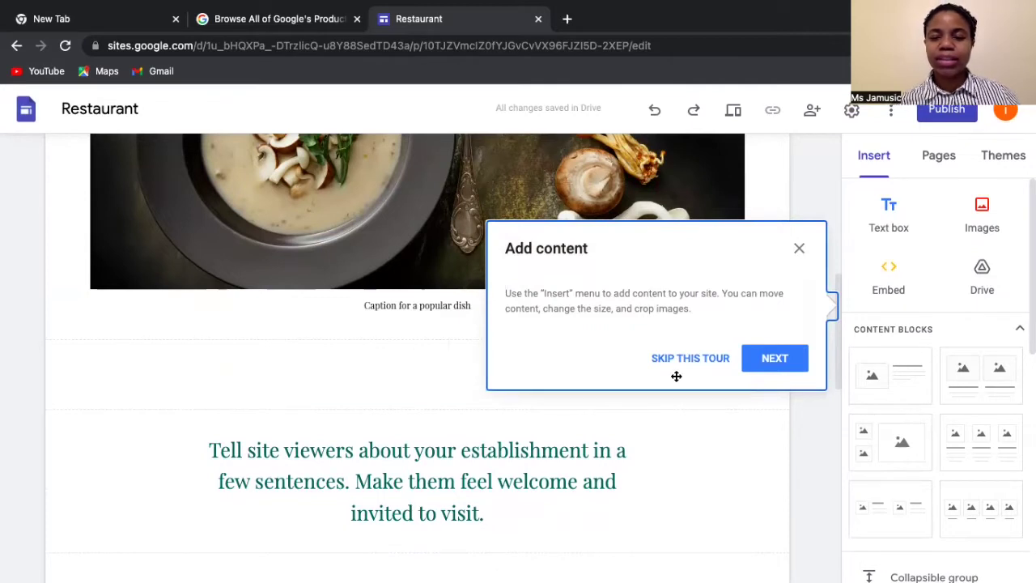
- Step through the Add content, Move things, Work with others and Publish tour tips, then dismiss them
click(775, 359)
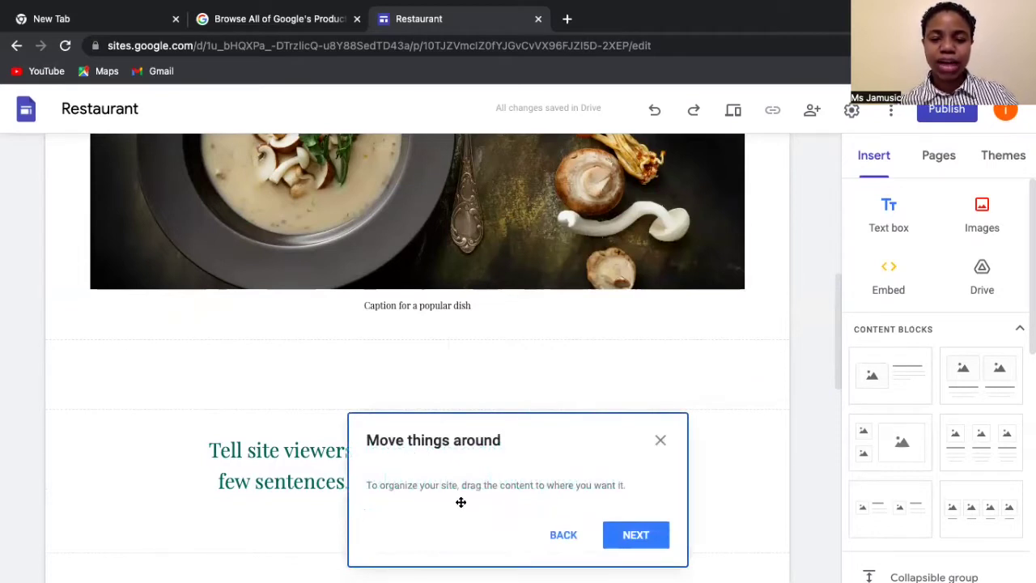
click(636, 536)
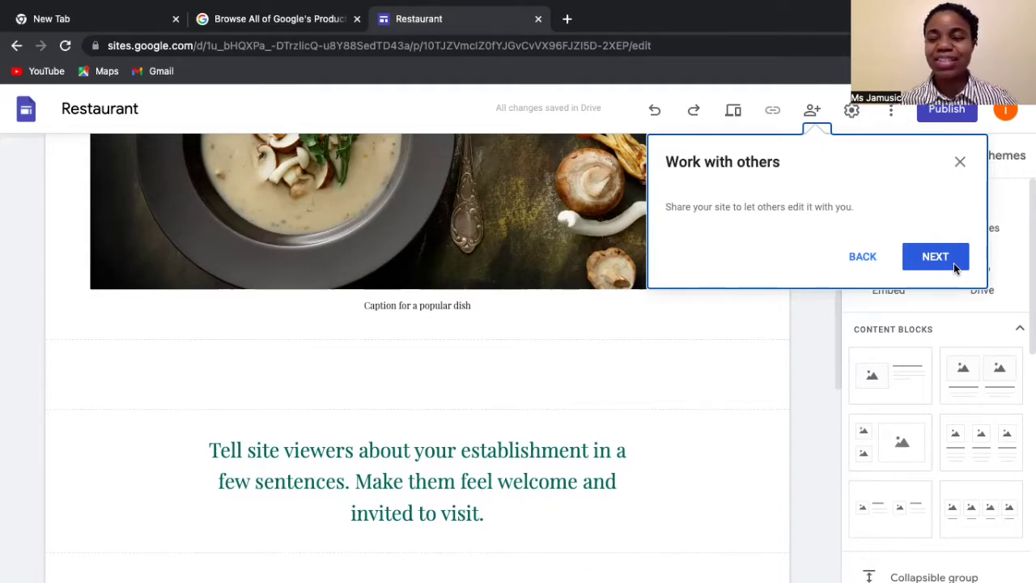
click(937, 262)
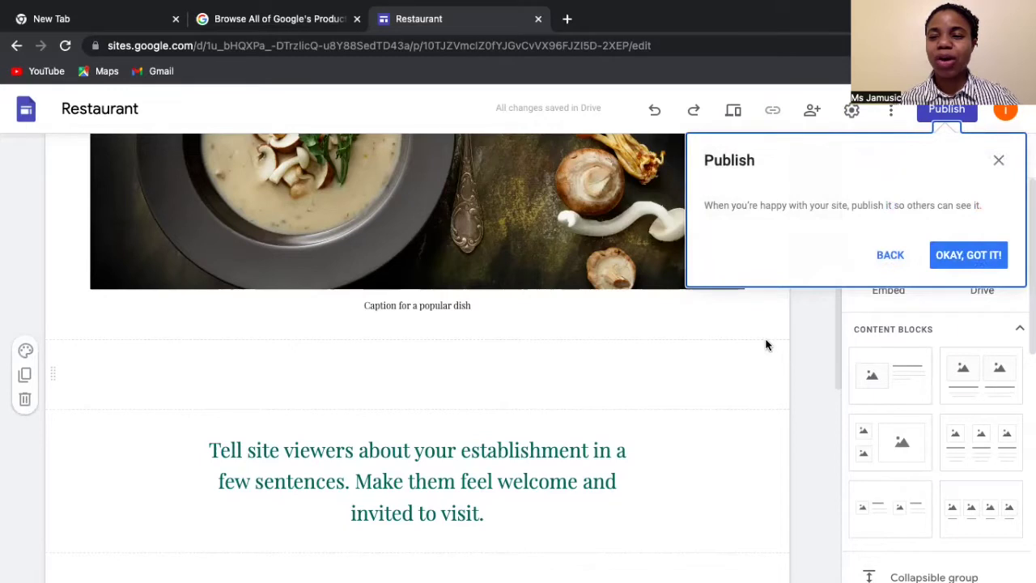
click(969, 255)
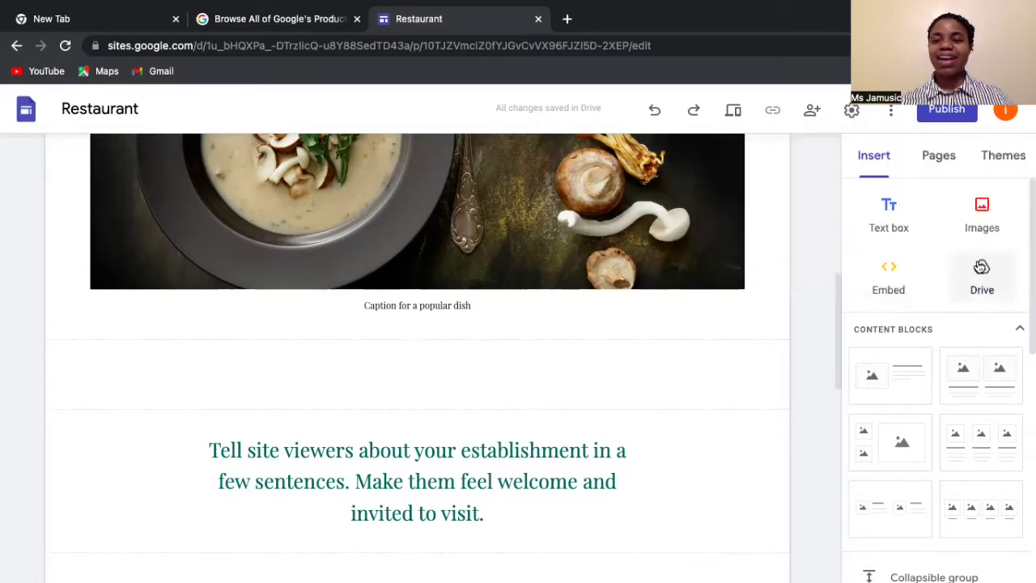
click(704, 306)
scroll(703, 305, up, 6)
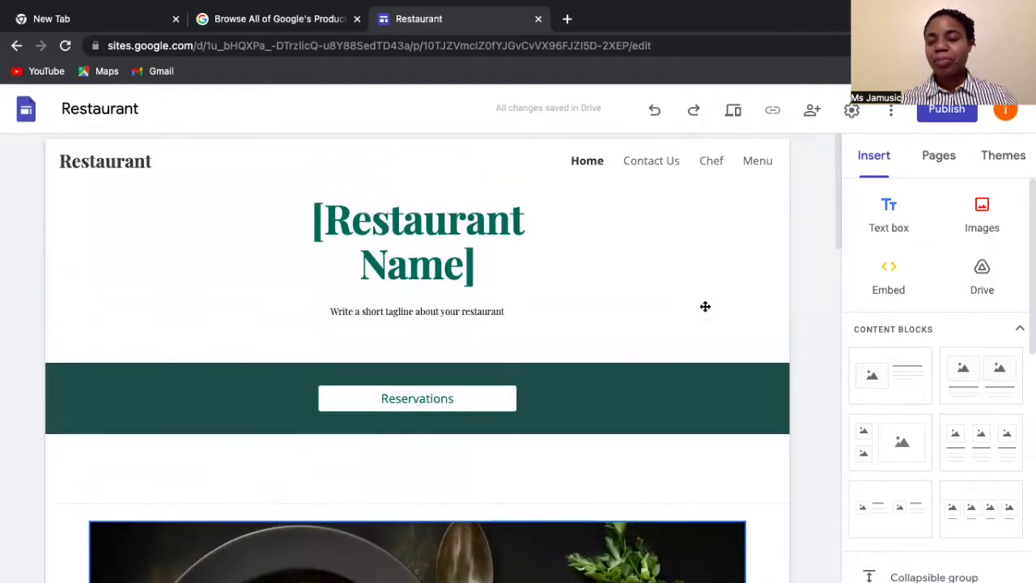
click(705, 306)
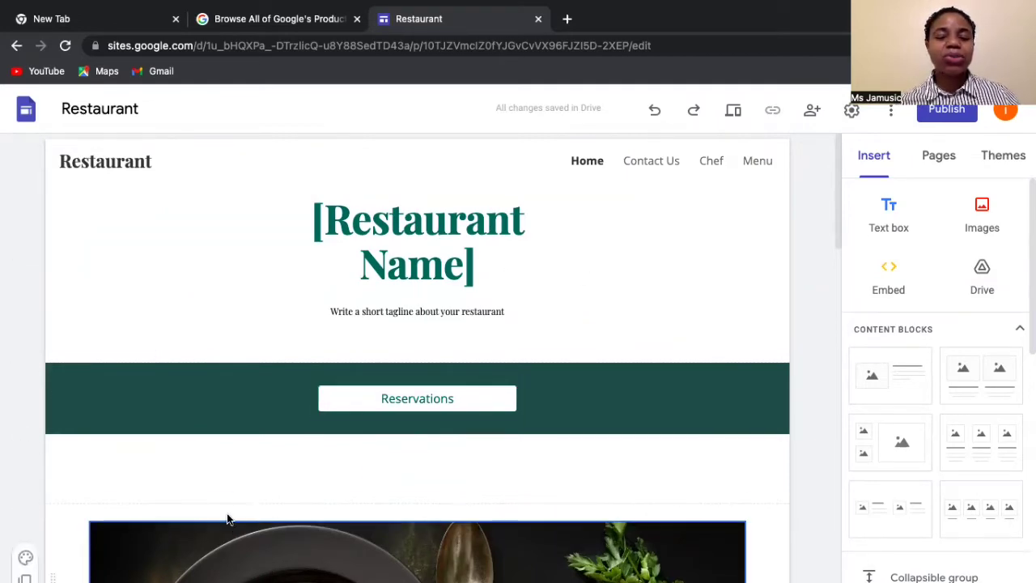
scroll(229, 496, down, 7)
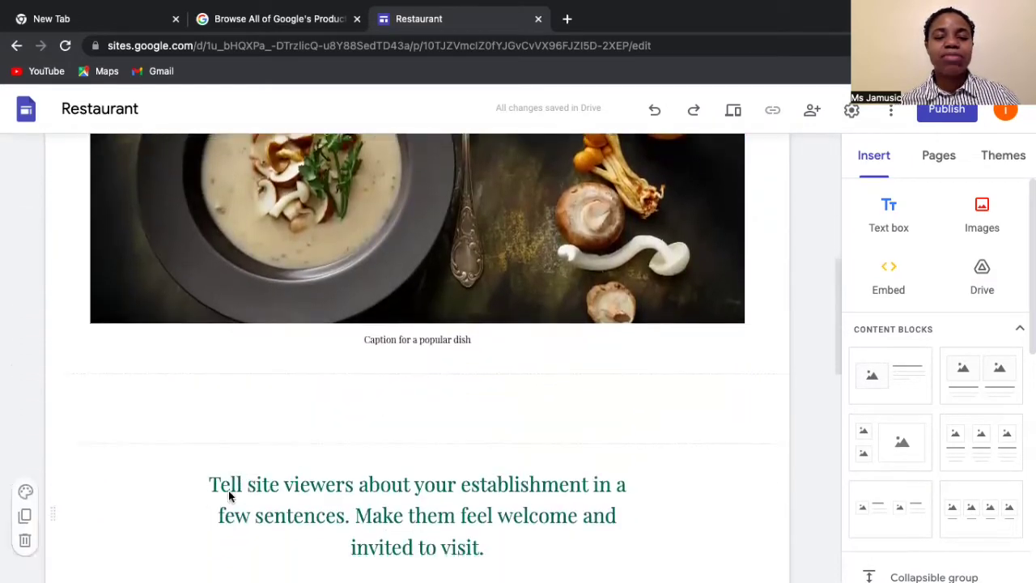
scroll(228, 491, down, 7)
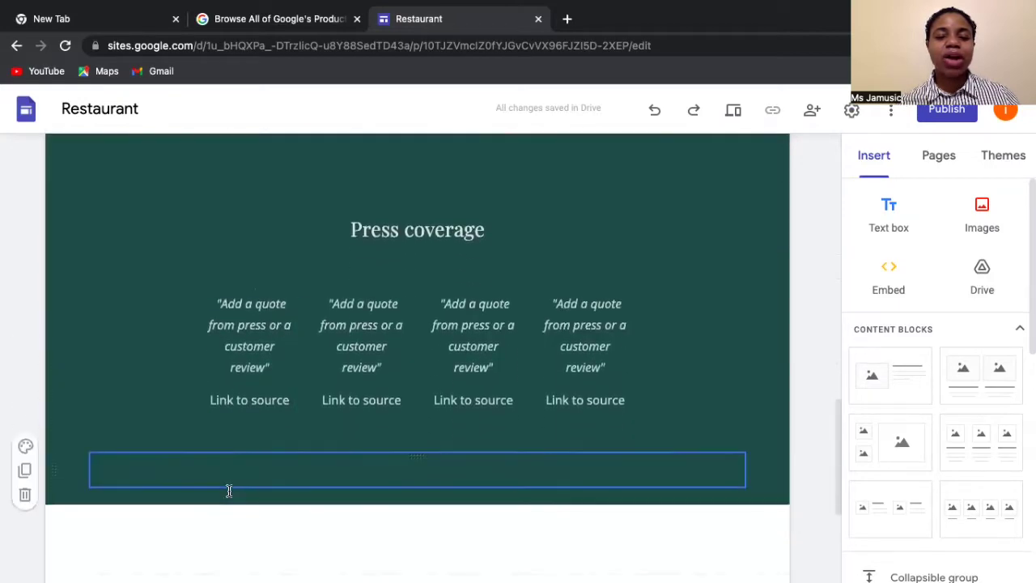
scroll(228, 491, down, 3)
scroll(228, 490, up, 7)
scroll(228, 490, up, 10)
click(354, 227)
mouse_move(327, 212)
mouse_down()
mouse_move(423, 226)
mouse_move(474, 263)
mouse_move(394, 251)
mouse_move(326, 224)
mouse_up()
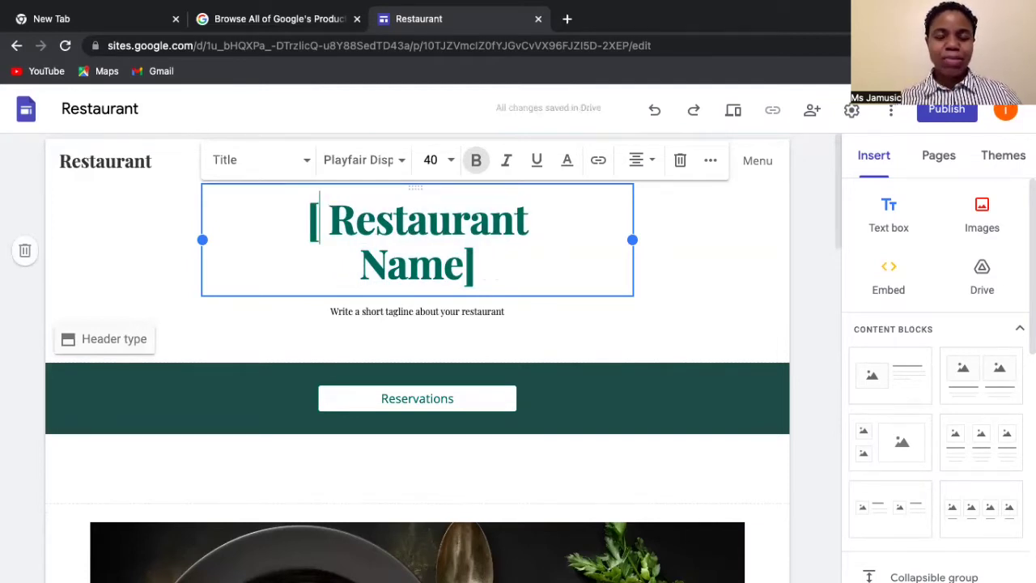
- Replace 'Restaurant Name' in the homepage title with 'I Love Jamaican Food'
click(329, 227)
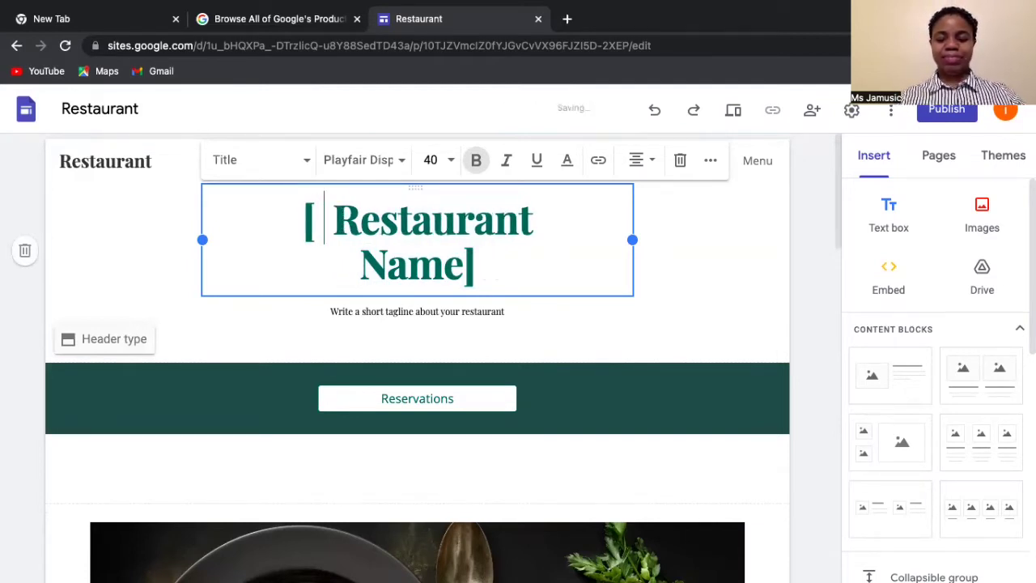
text(J)
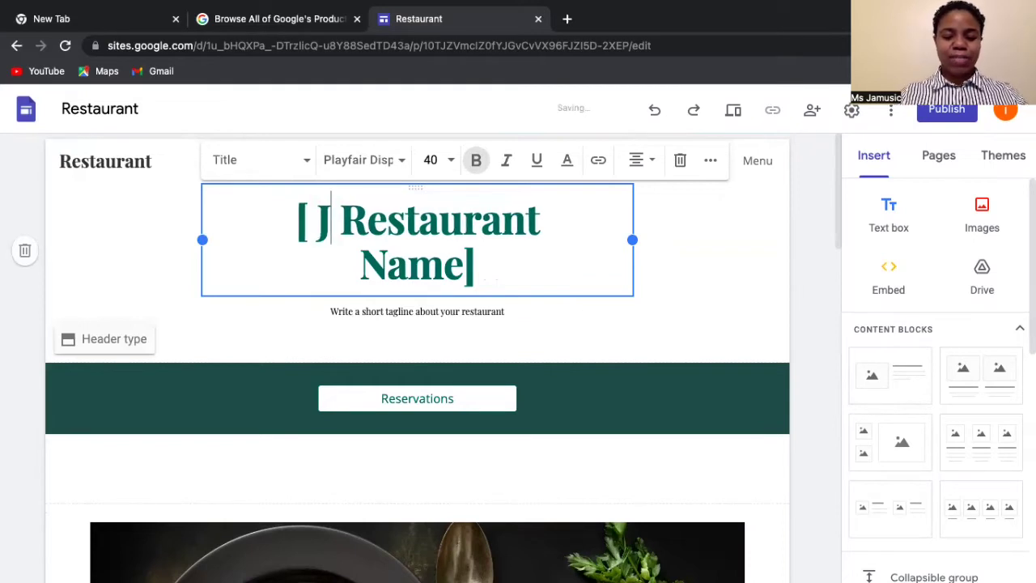
key(BackSpace)
text(I)
text( Love J)
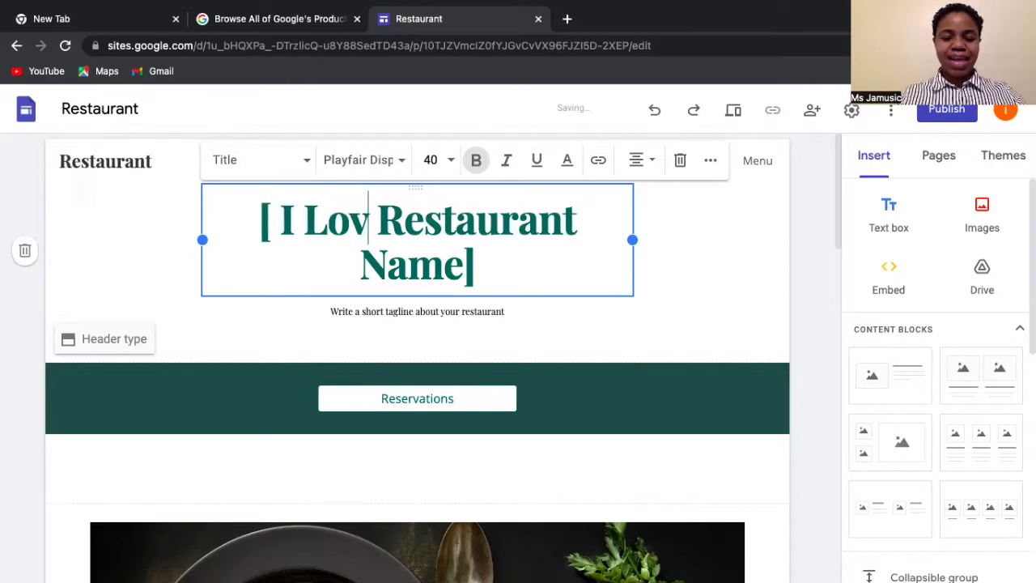
text(amaican)
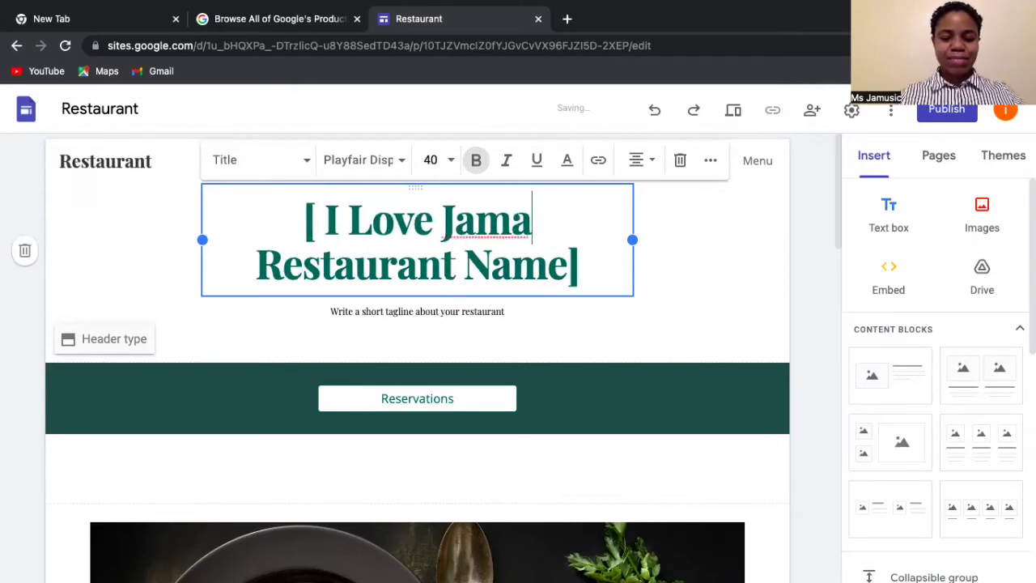
text( Food)
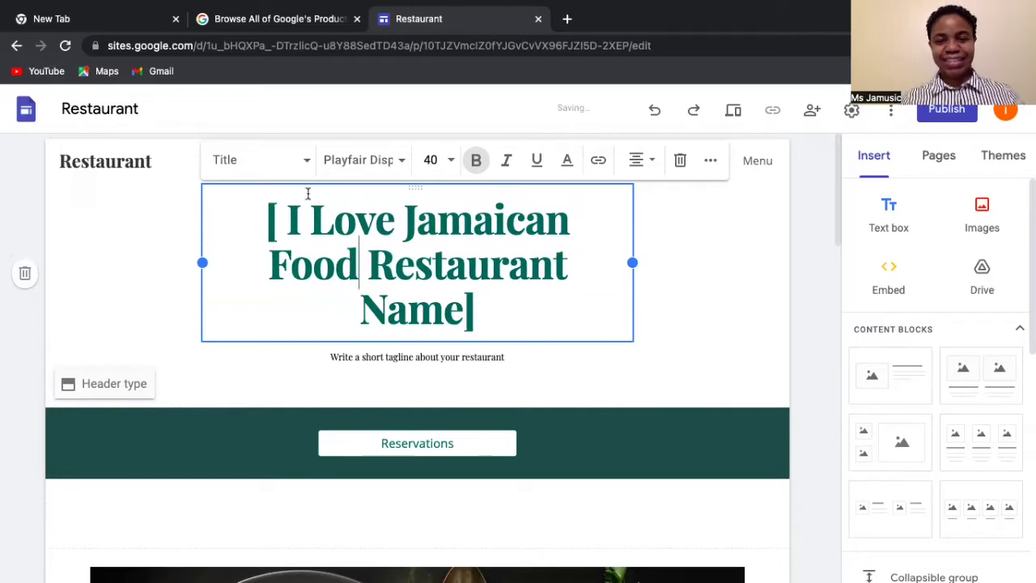
drag(373, 258, 459, 316)
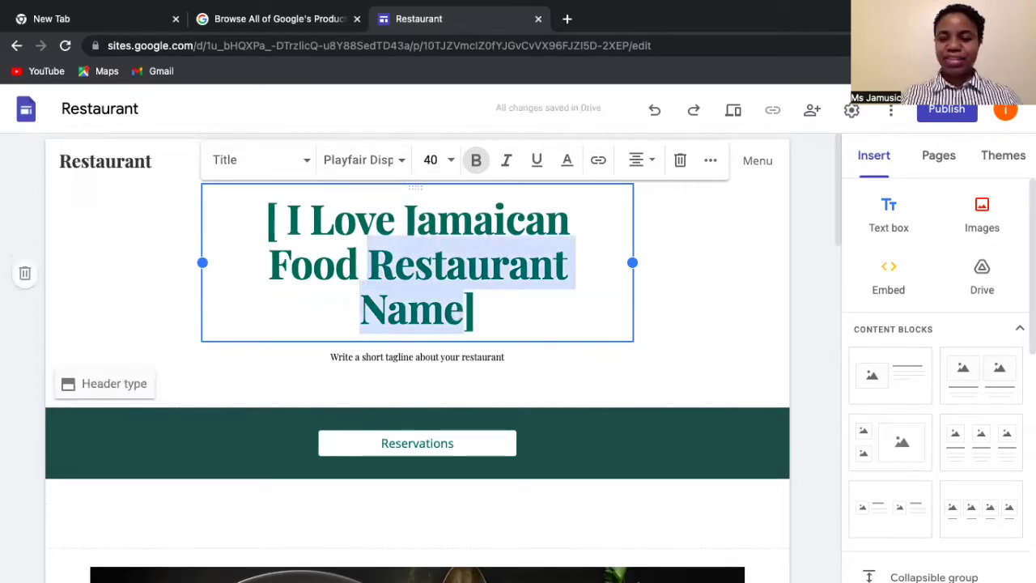
key(BackSpace)
key(BackSpace)
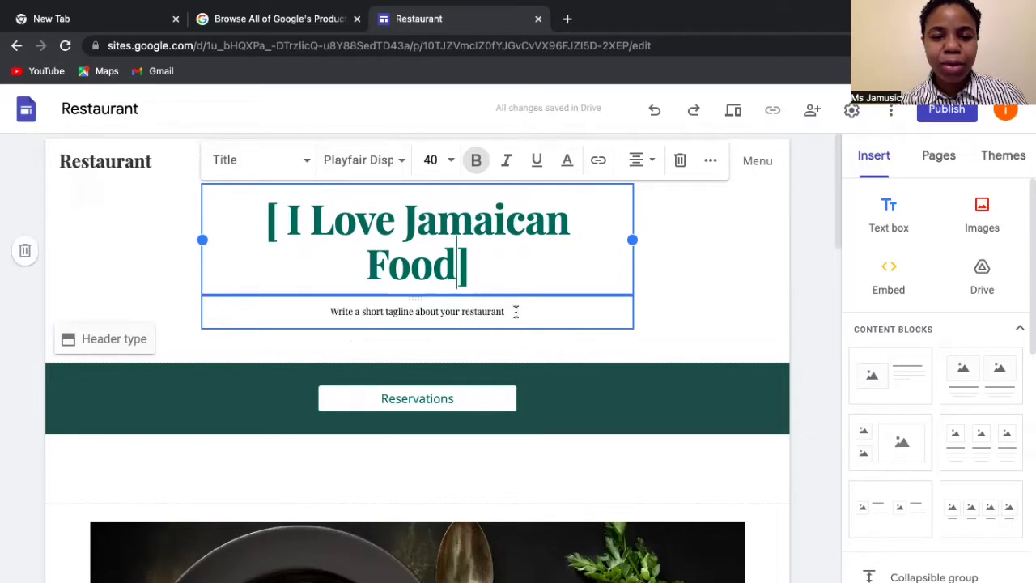
- Write the tagline 'I love Jamaican Food very much and wanted to share it with you' and delete the placeholder
click(411, 315)
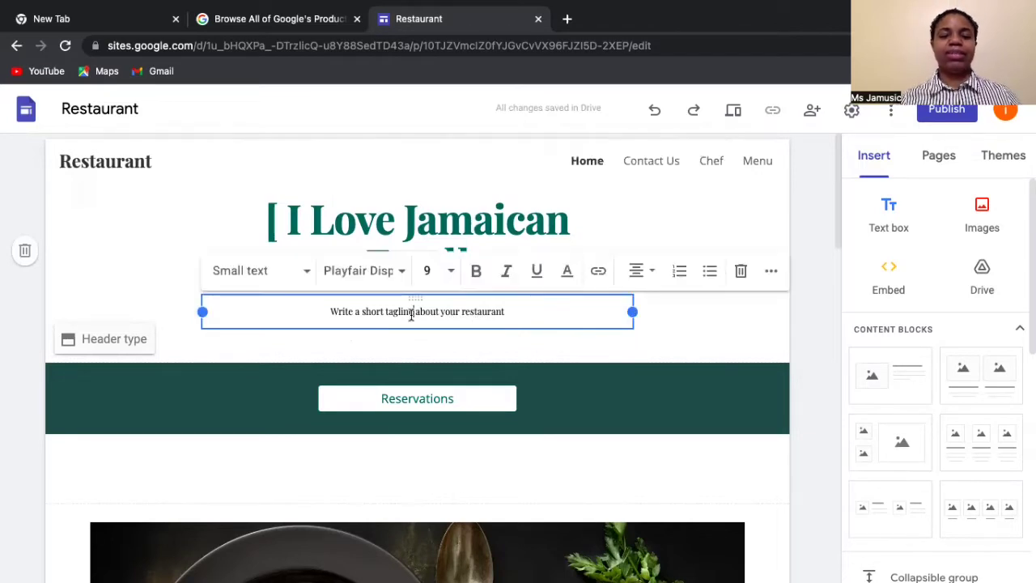
click(331, 312)
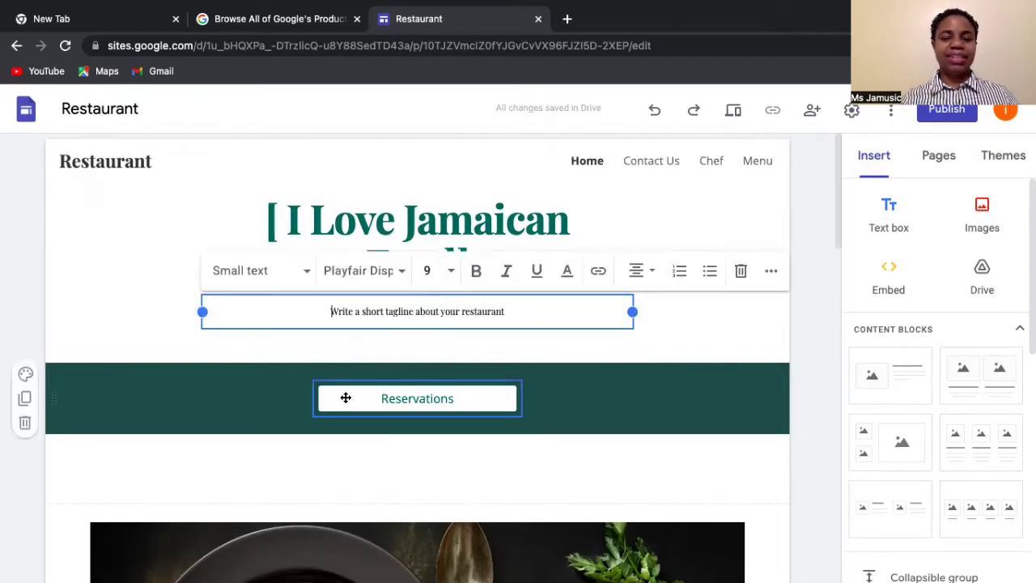
text([)
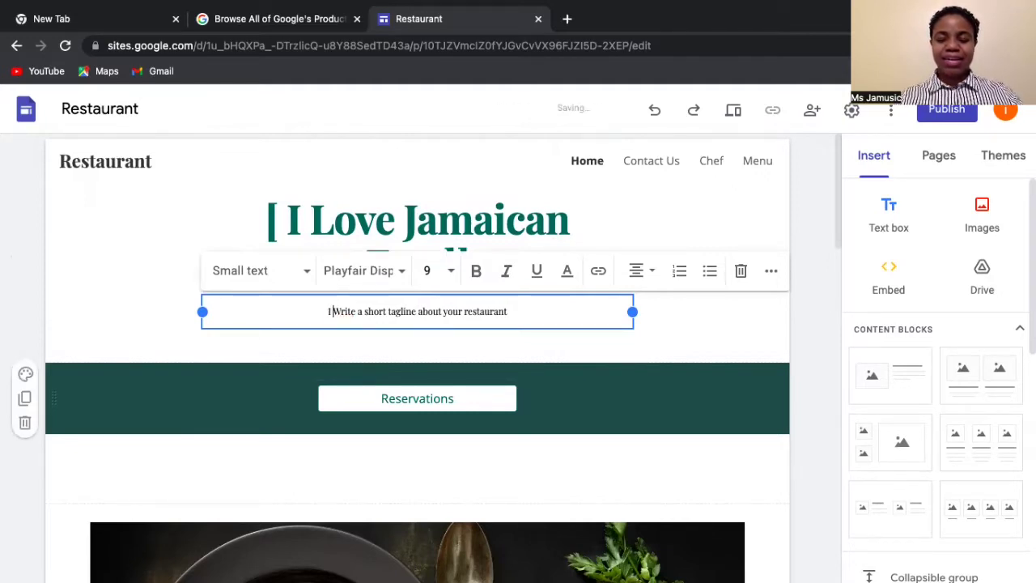
text( love )
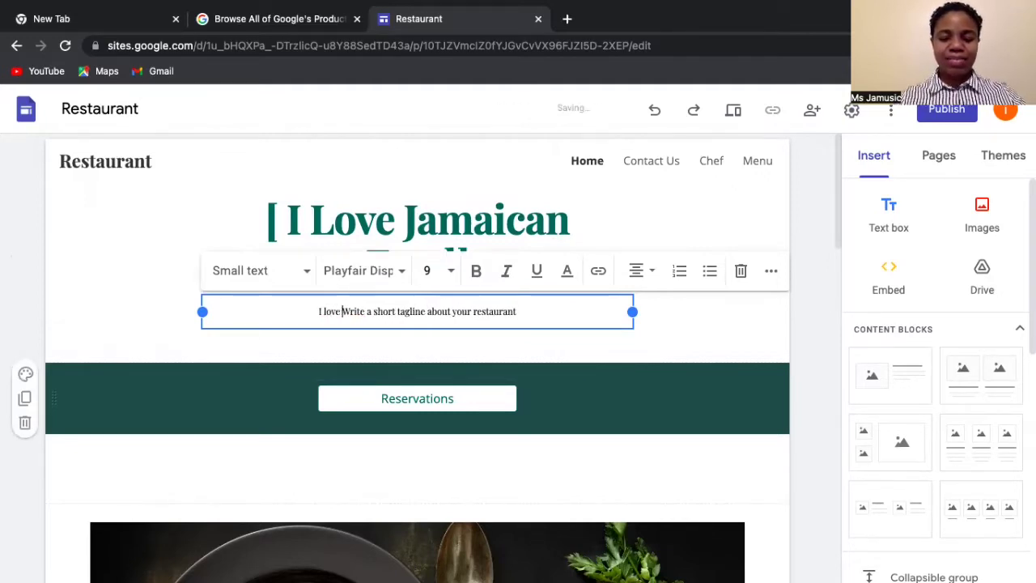
text(Jamaican Food very much and wanted)
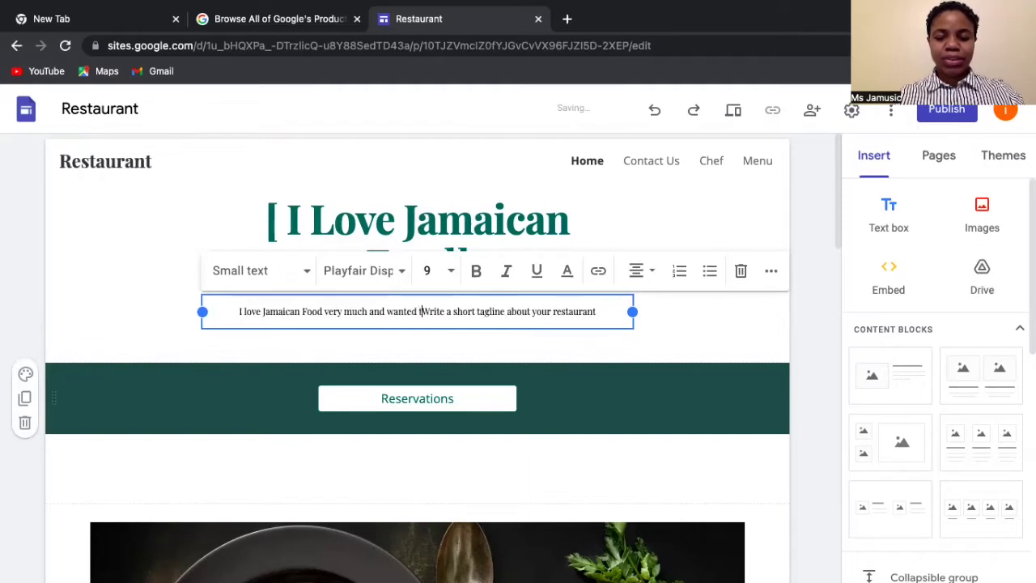
text( to share it with you)
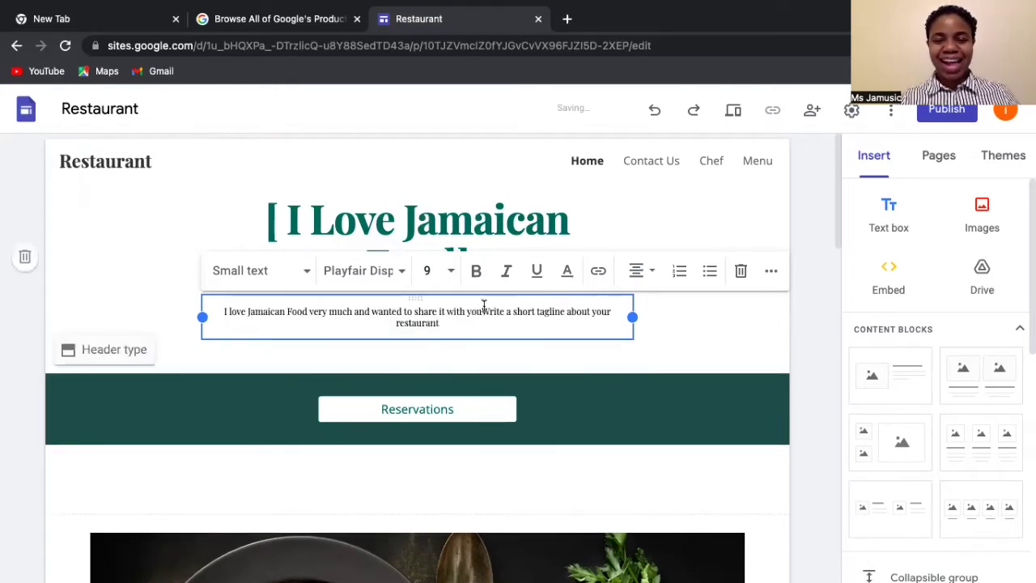
drag(483, 311, 625, 324)
key(BackSpace)
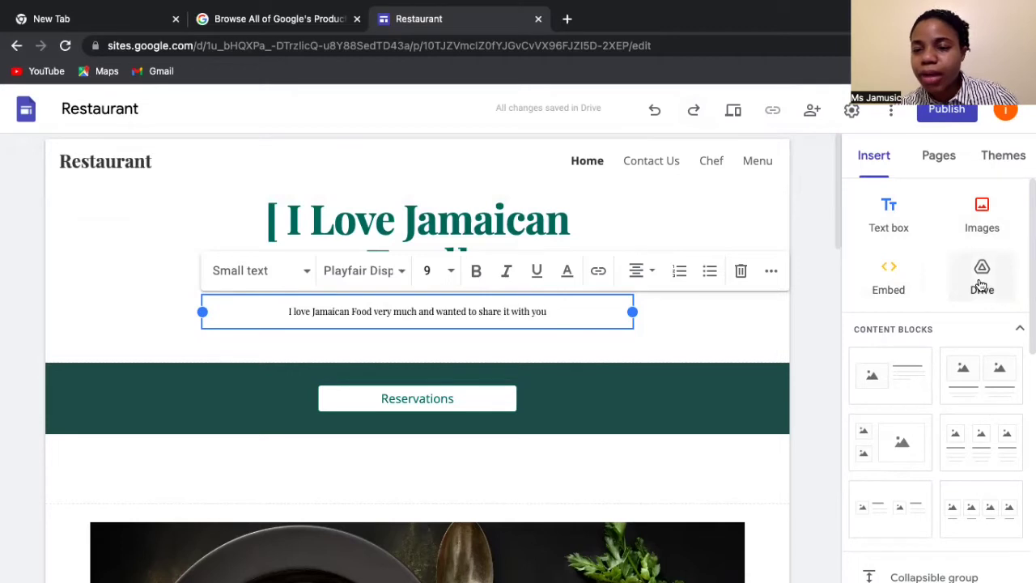
scroll(983, 324, down, 1)
scroll(940, 380, down, 3)
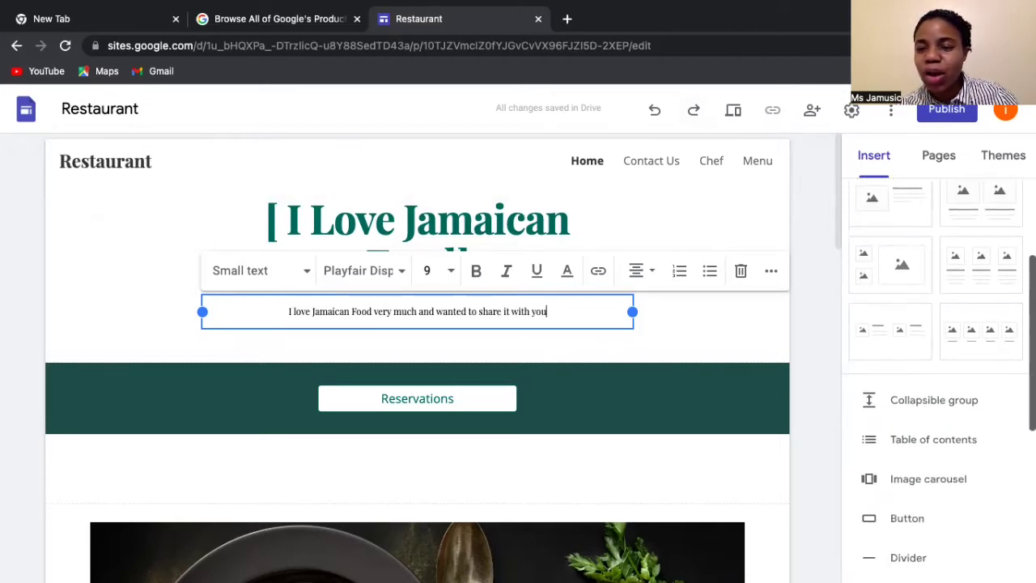
scroll(919, 323, down, 1)
scroll(919, 324, up, 4)
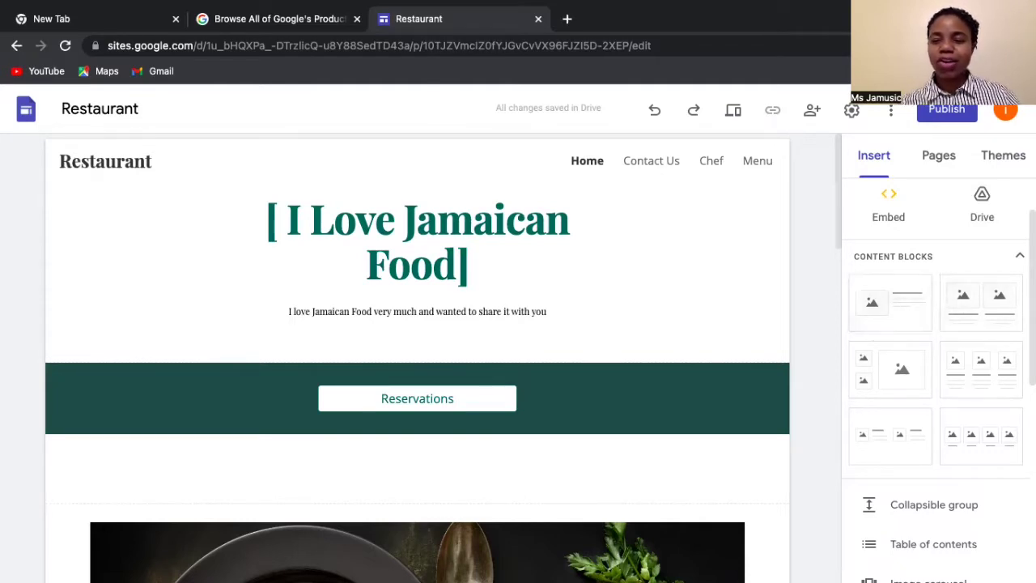
scroll(940, 364, down, 1)
scroll(939, 364, down, 5)
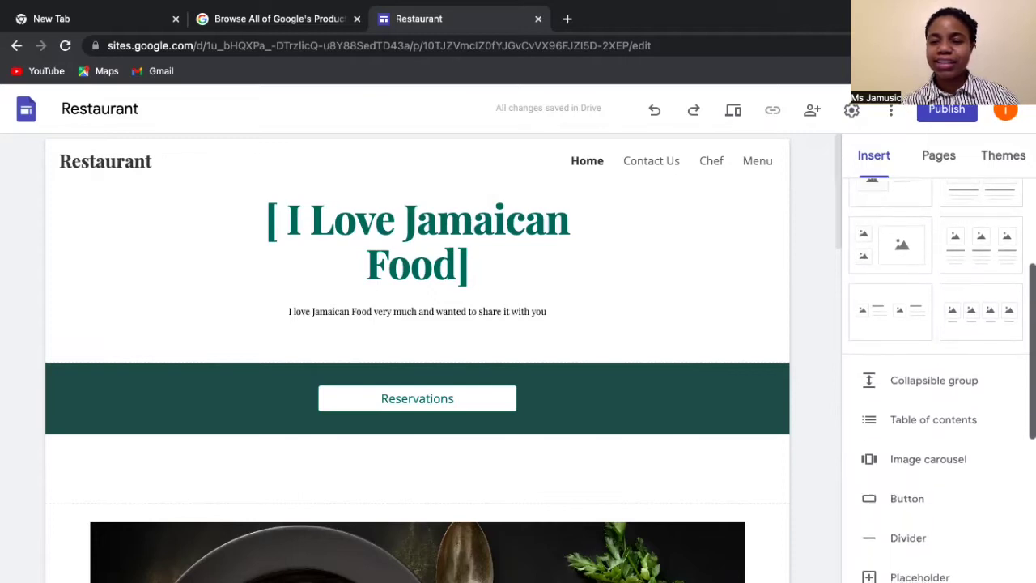
scroll(940, 364, down, 1)
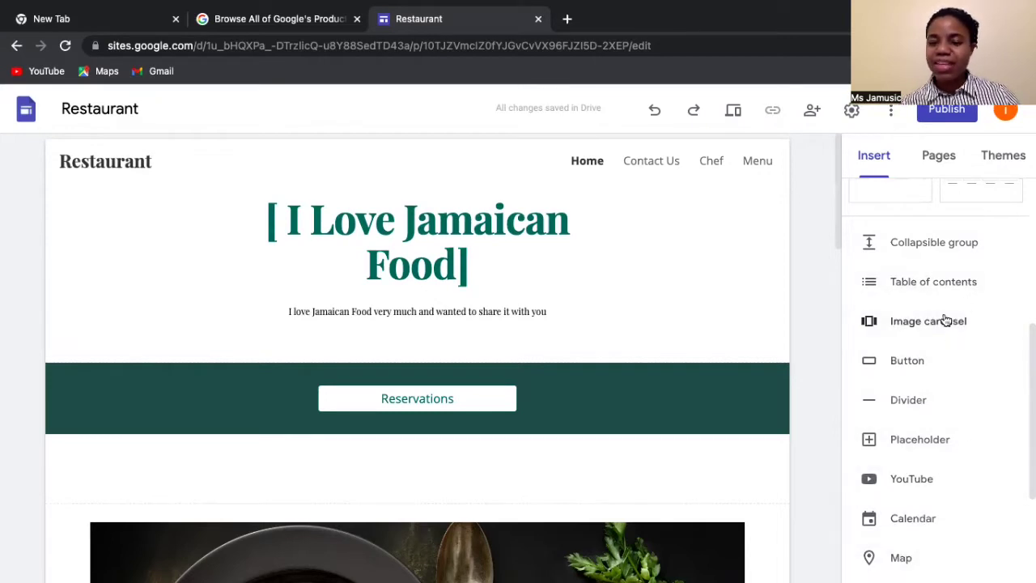
scroll(940, 372, down, 5)
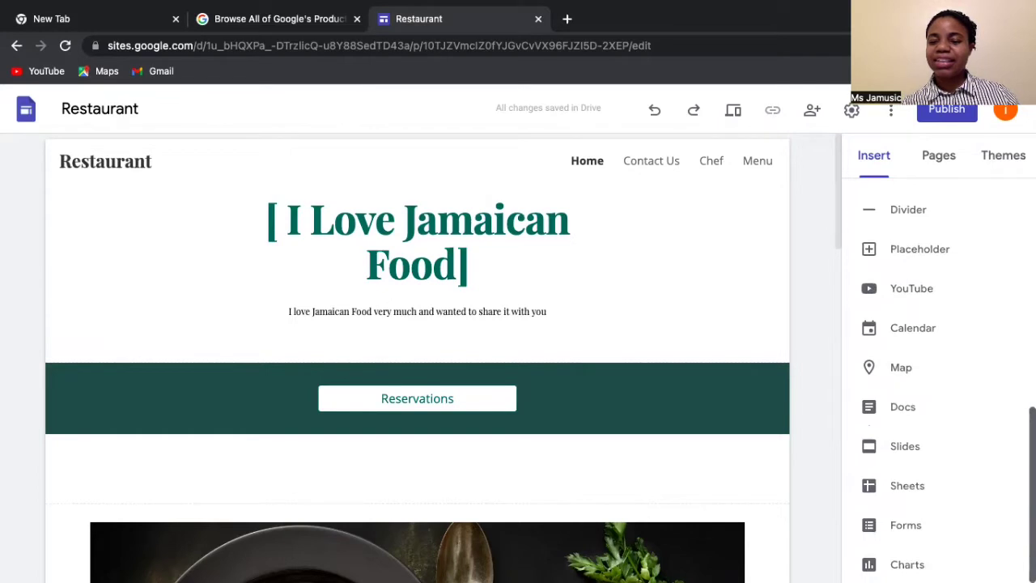
scroll(939, 373, up, 10)
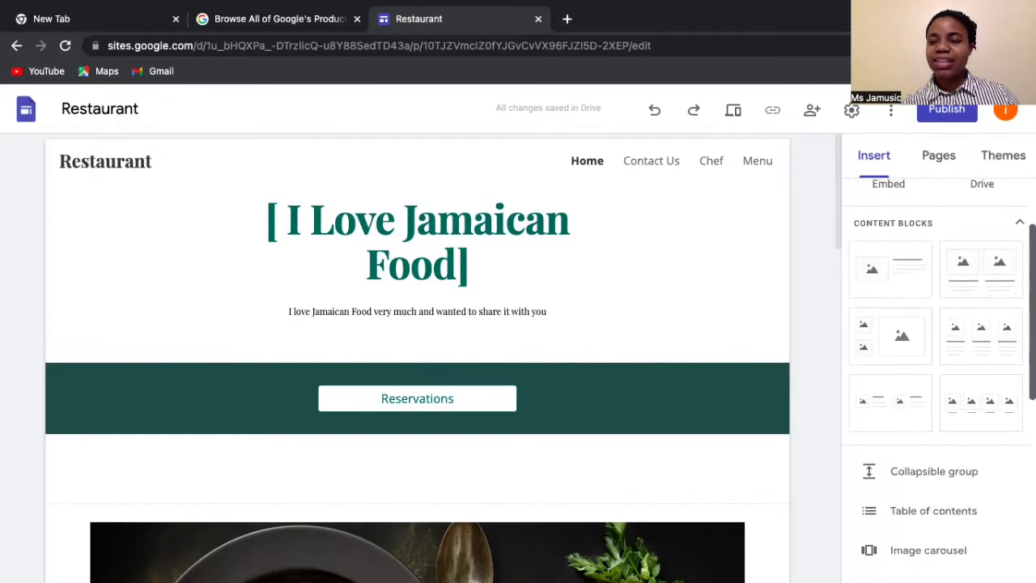
scroll(958, 325, down, 3)
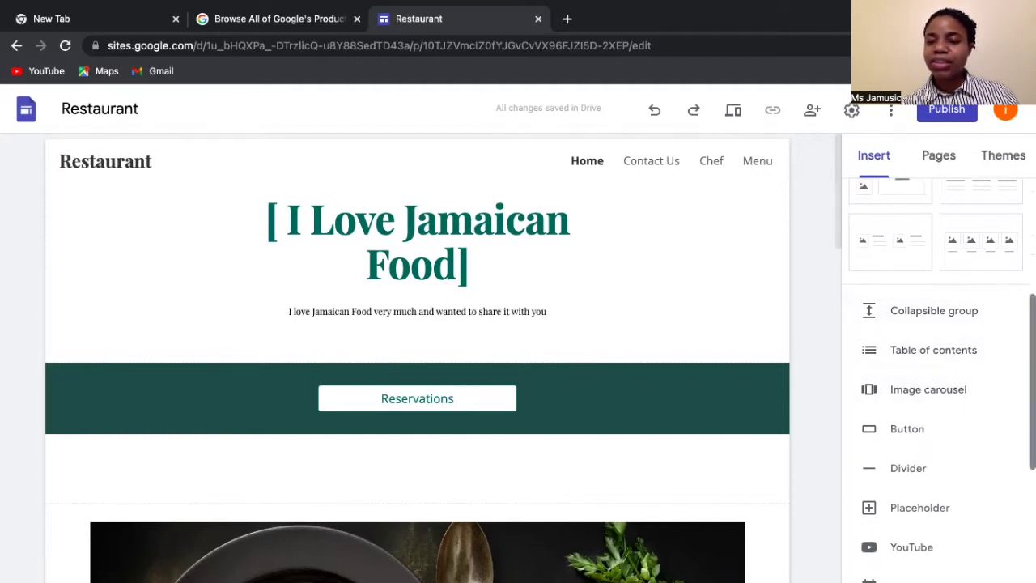
scroll(1008, 394, down, 2)
scroll(1004, 405, down, 1)
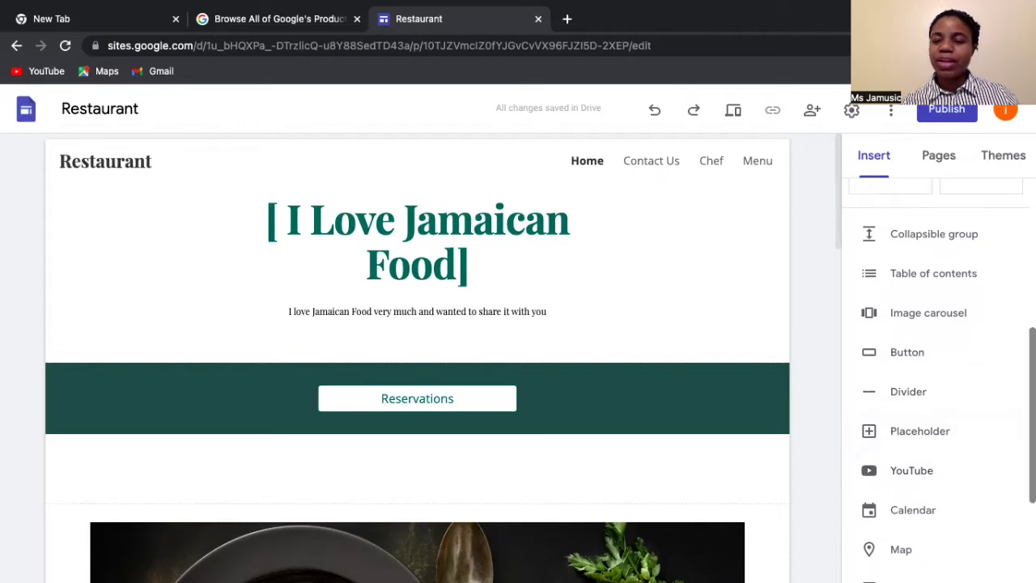
scroll(971, 404, down, 2)
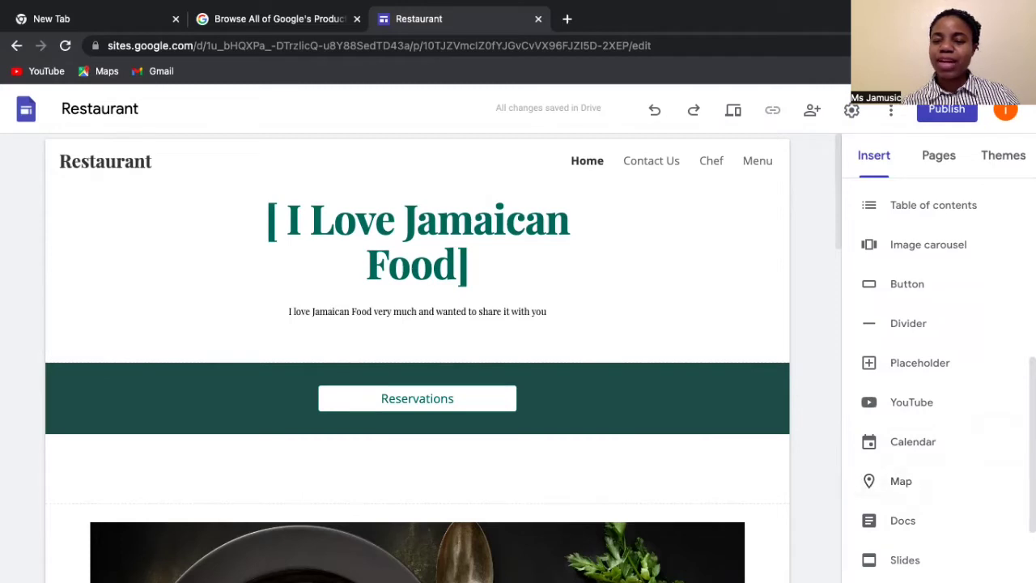
scroll(931, 380, down, 2)
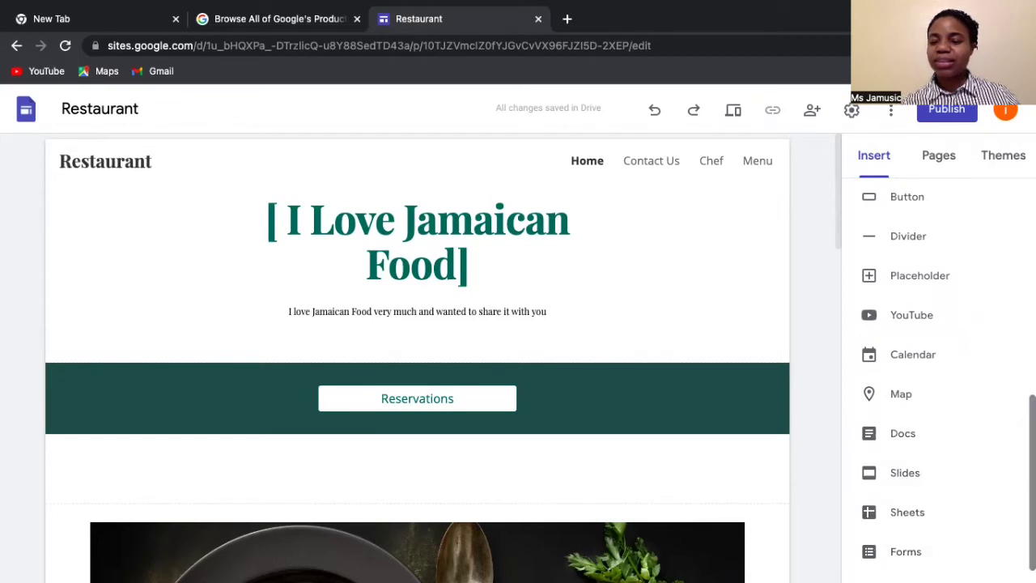
scroll(913, 559, down, 1)
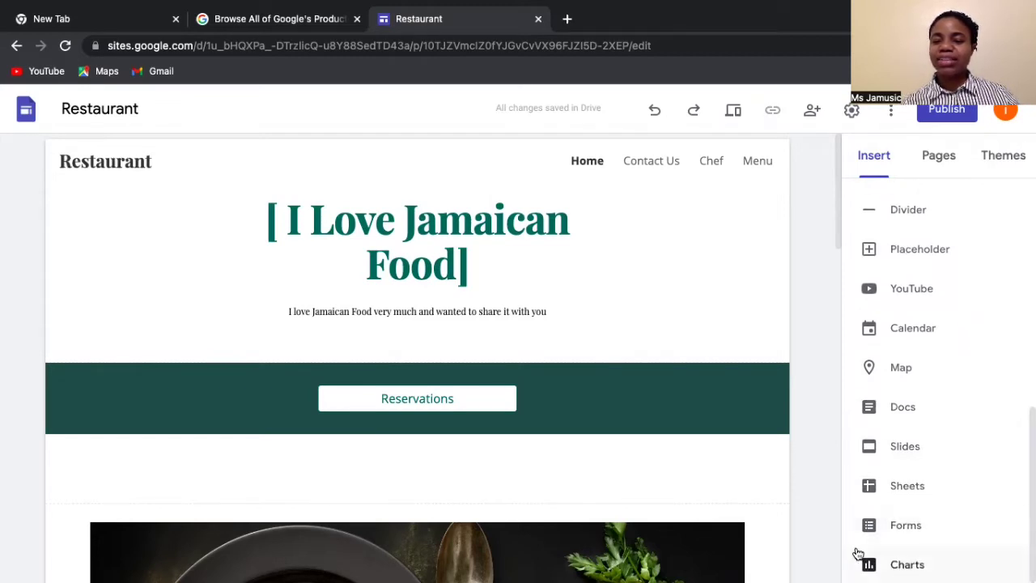
- Scroll past the soup photo to the 'Tell site viewers about your establishment' paragraph
scroll(553, 402, down, 3)
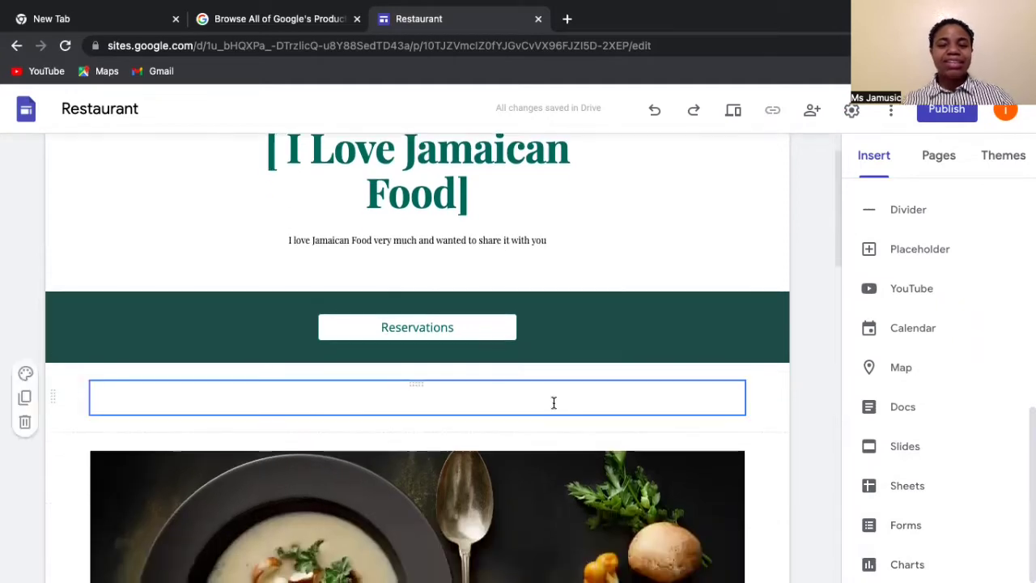
scroll(554, 403, down, 3)
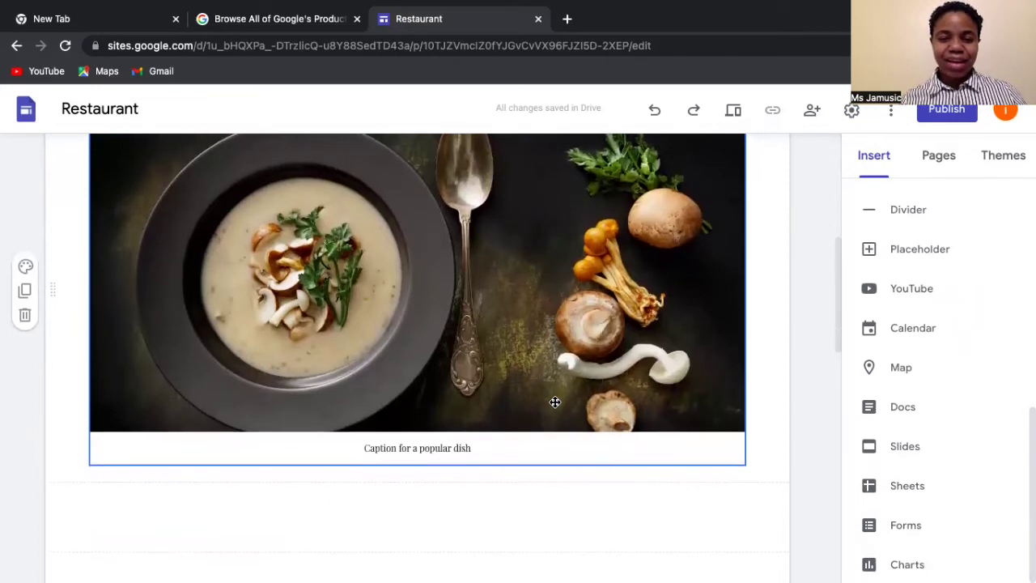
scroll(549, 385, down, 1)
scroll(549, 386, up, 3)
scroll(549, 385, down, 4)
scroll(549, 386, down, 5)
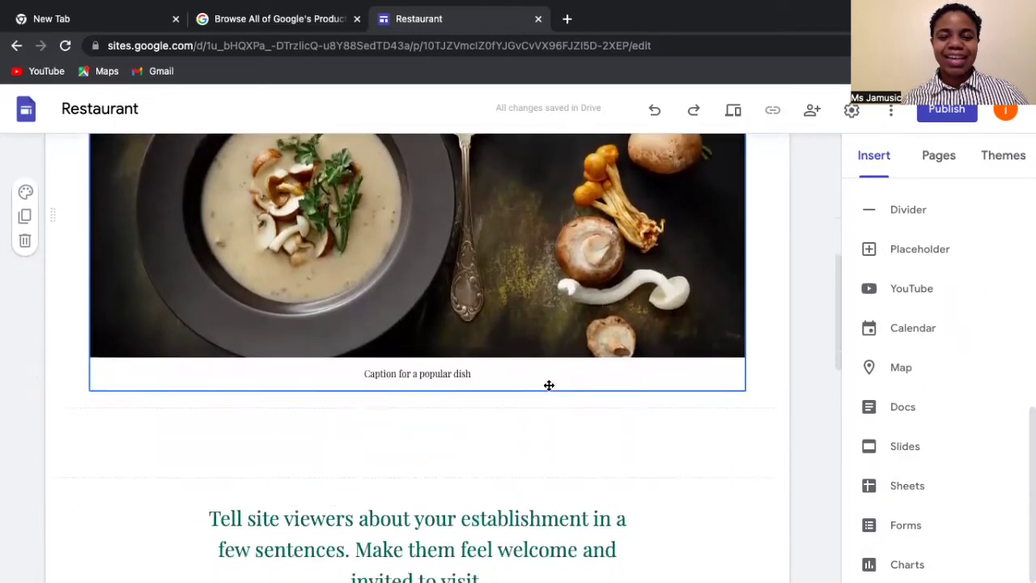
scroll(548, 386, down, 3)
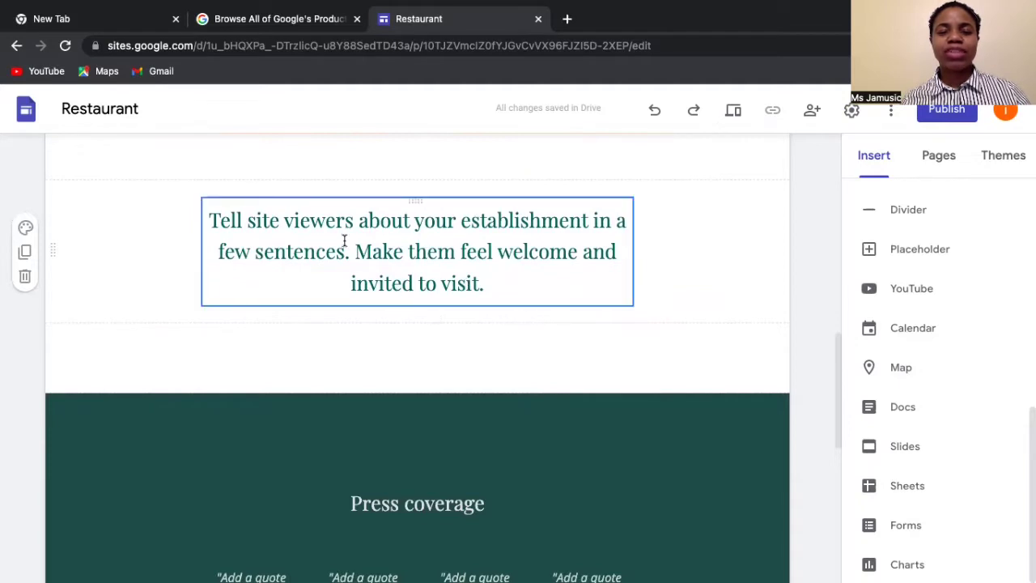
- Type 'The best restaurant in the world. Come buy some authentic Jamaican food!' and delete the placeholder sentences
click(206, 220)
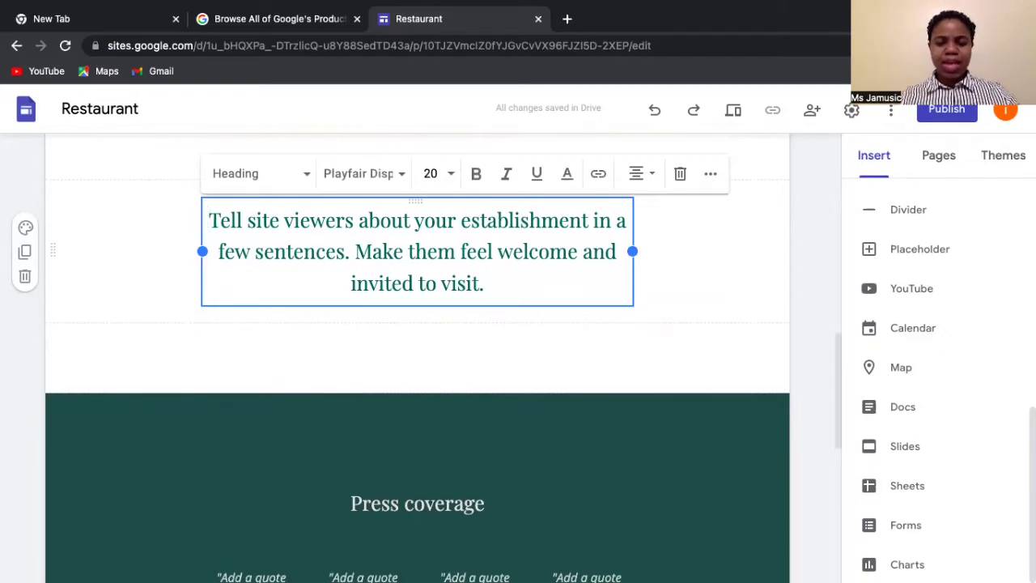
text(The best)
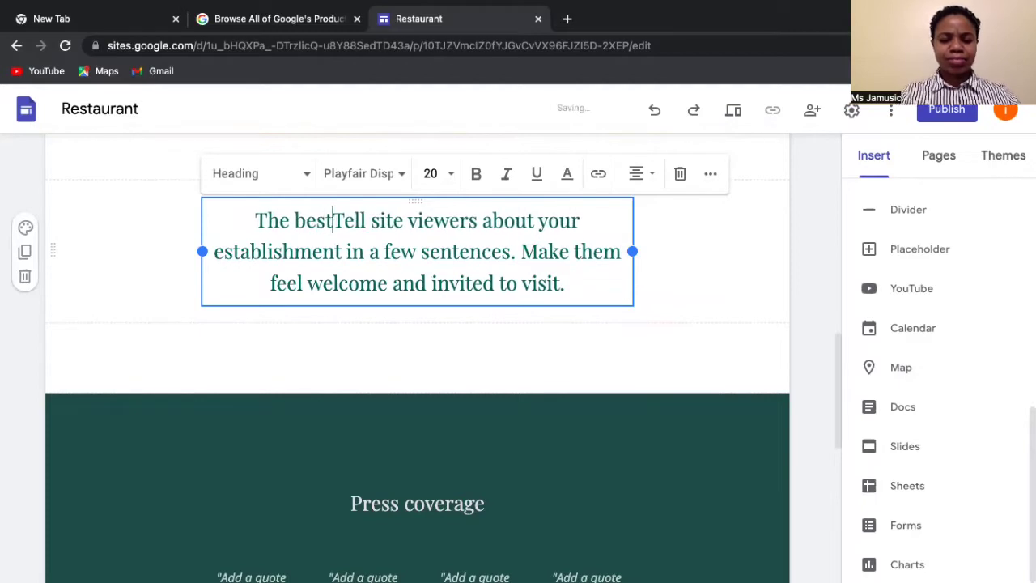
text( resta)
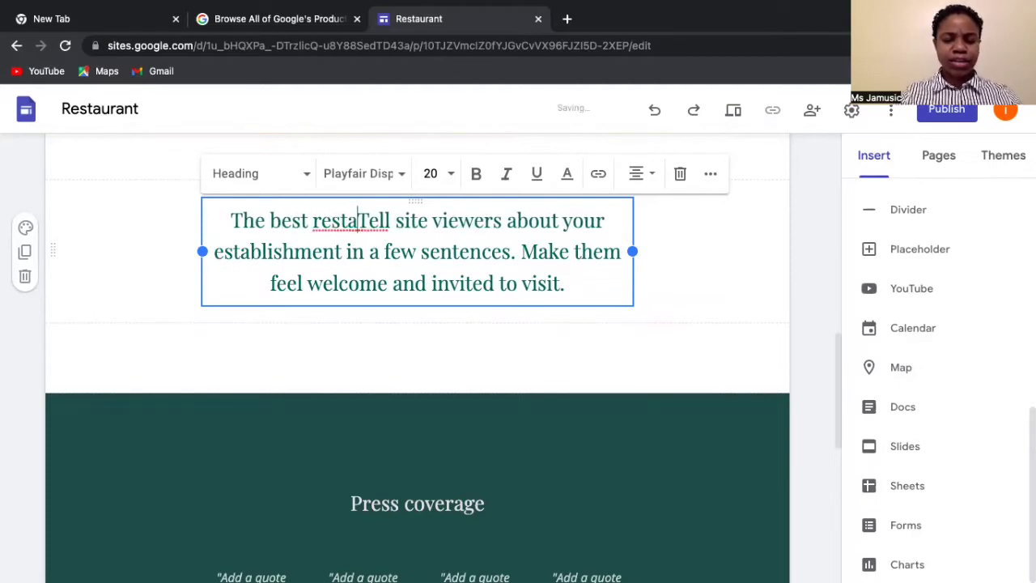
text(urant )
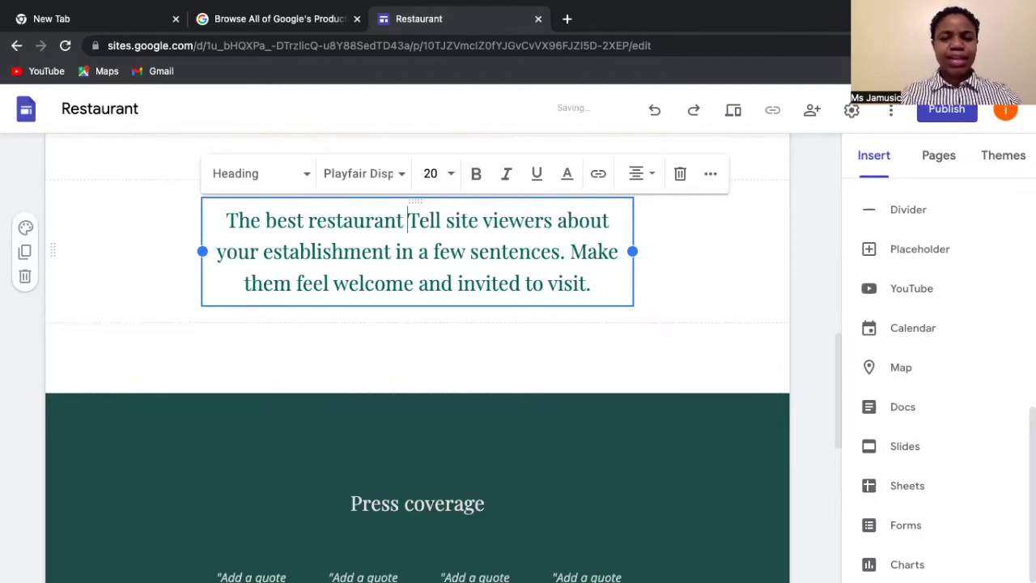
text(in the wo)
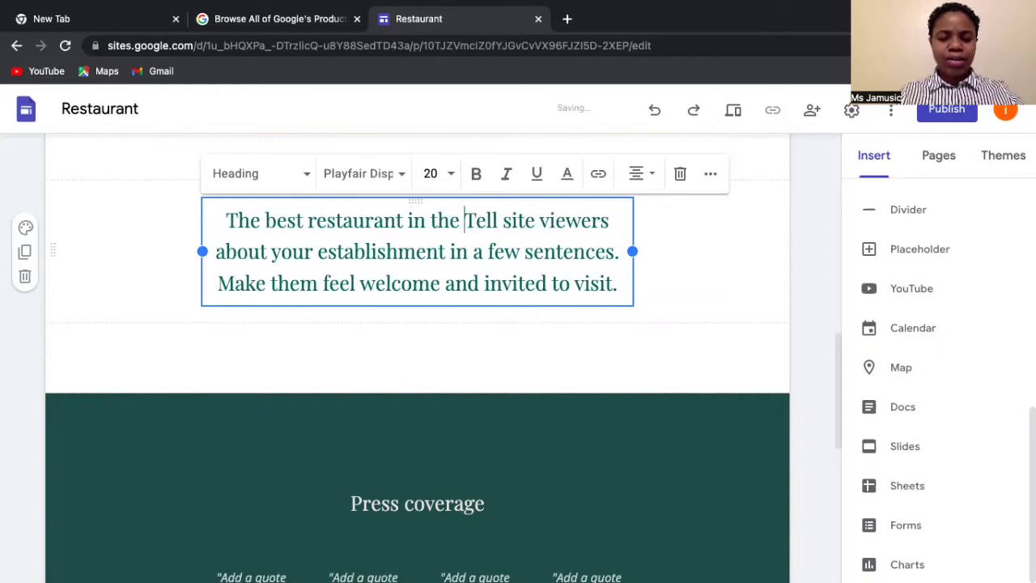
text(rld. C)
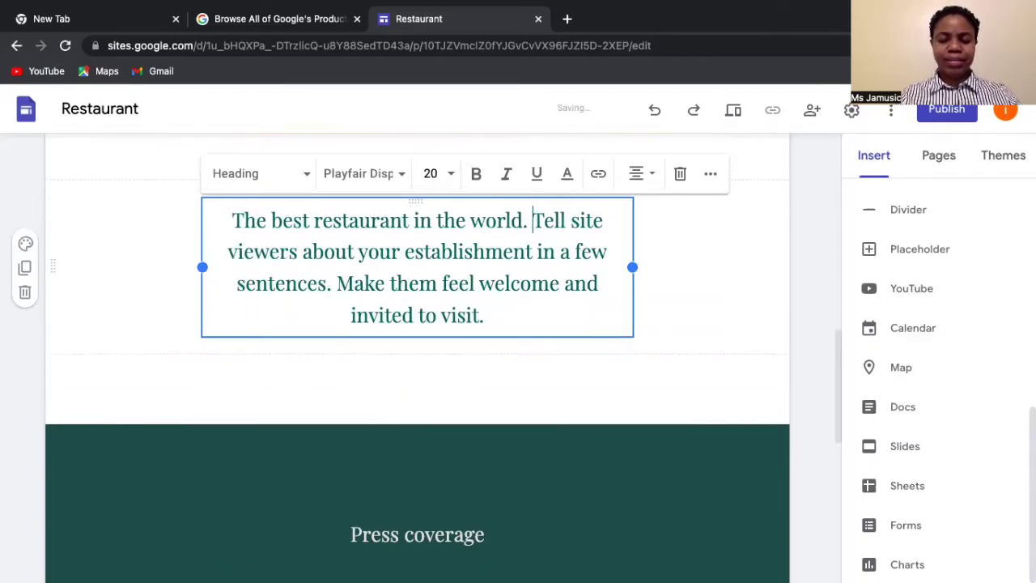
text(ome bu)
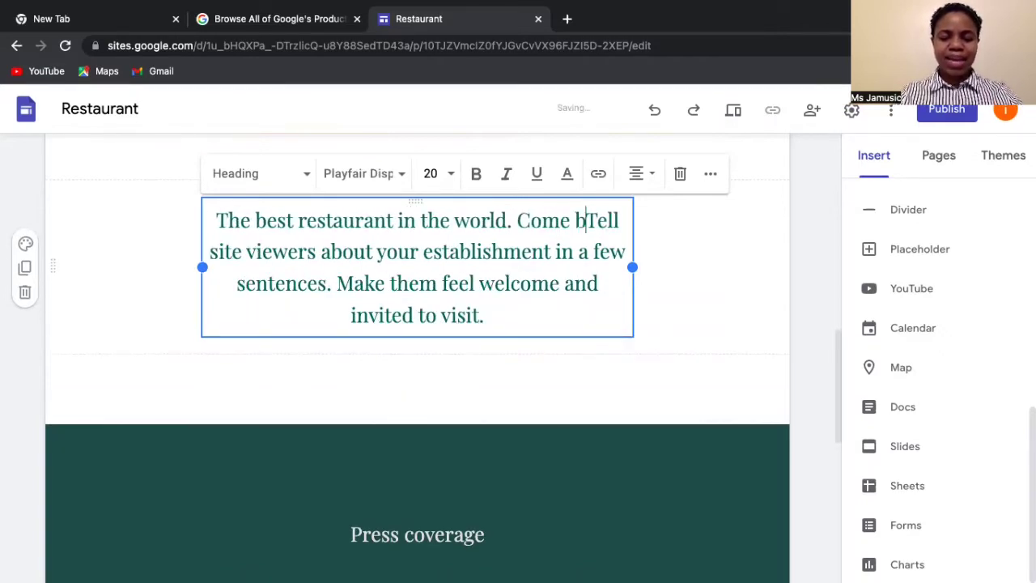
text(y)
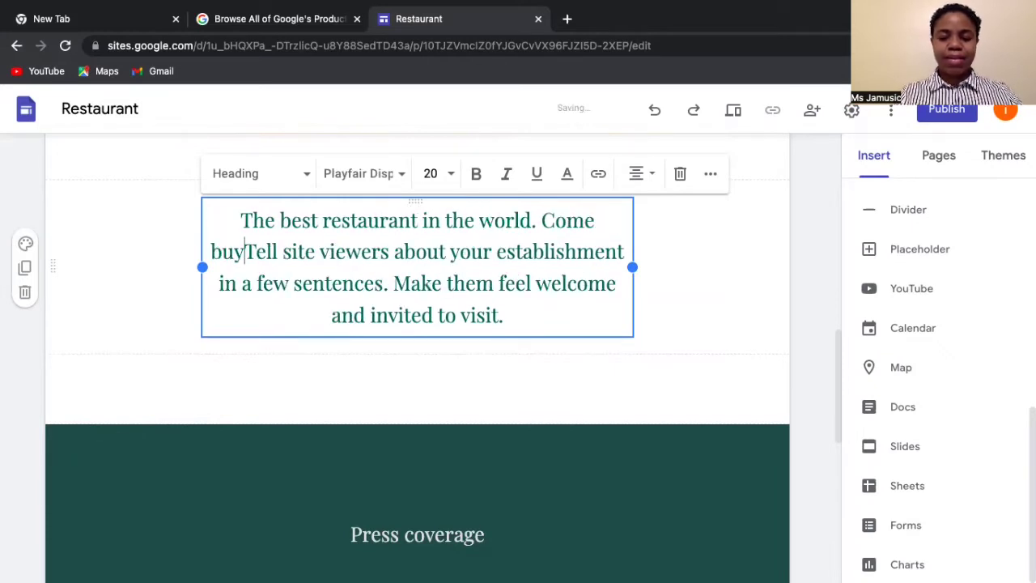
text( some )
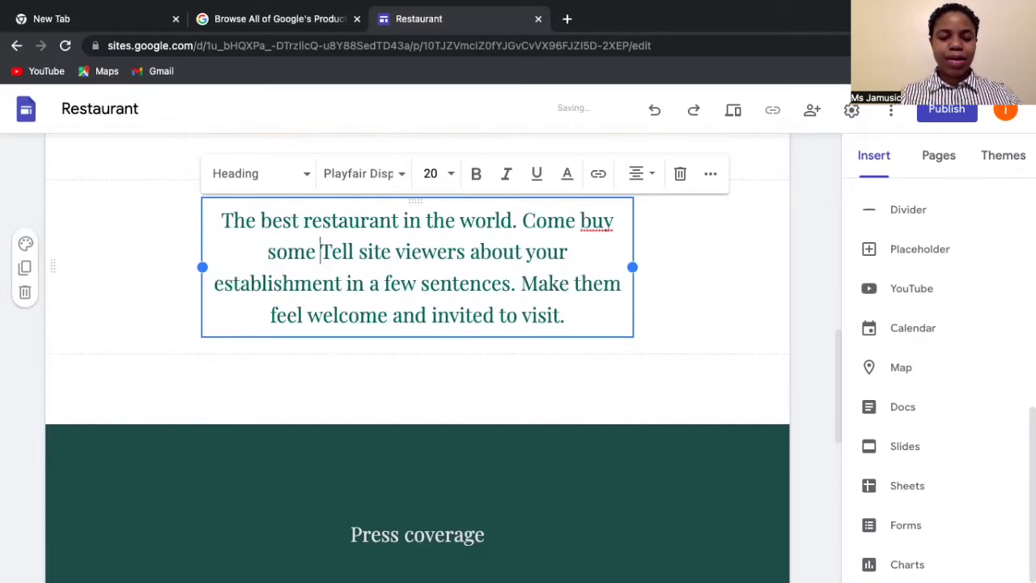
text(authenti)
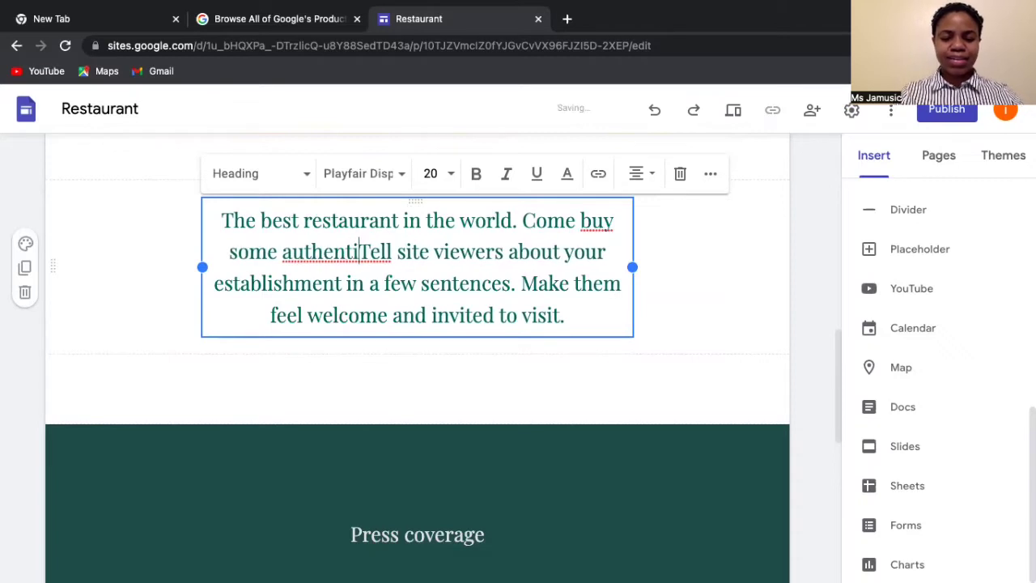
text(c )
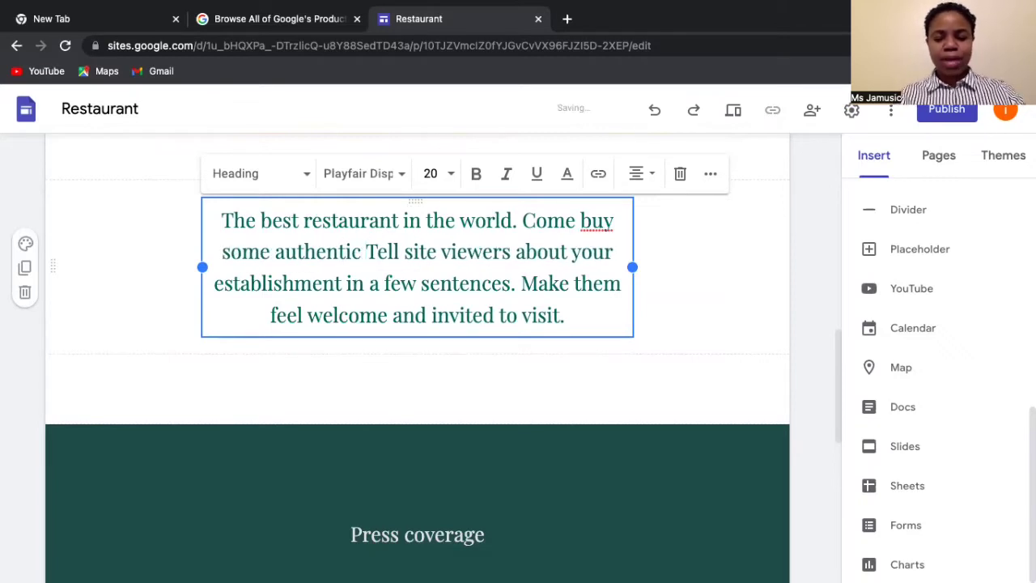
text(Jamaic)
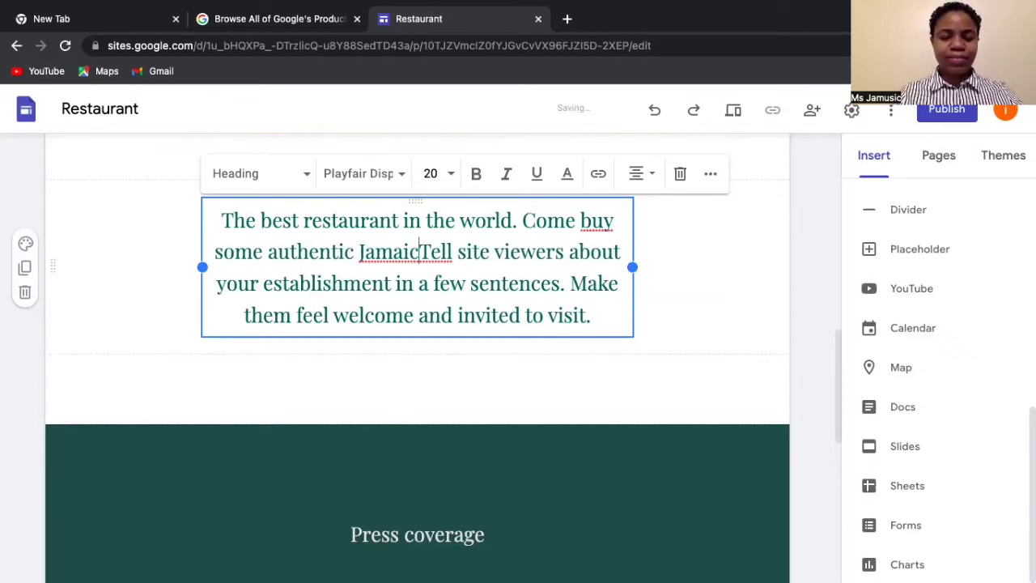
text(an food)
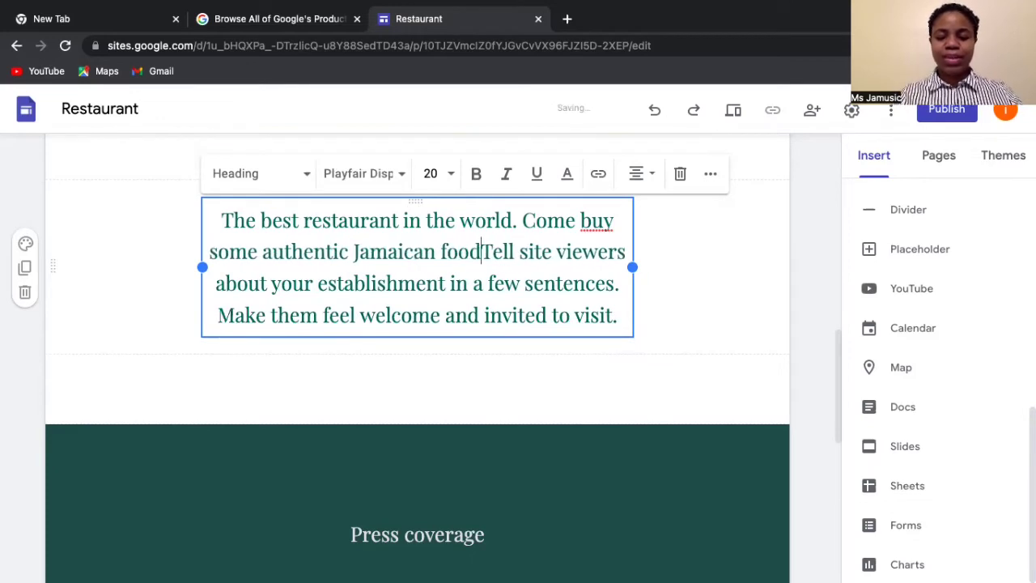
text(!)
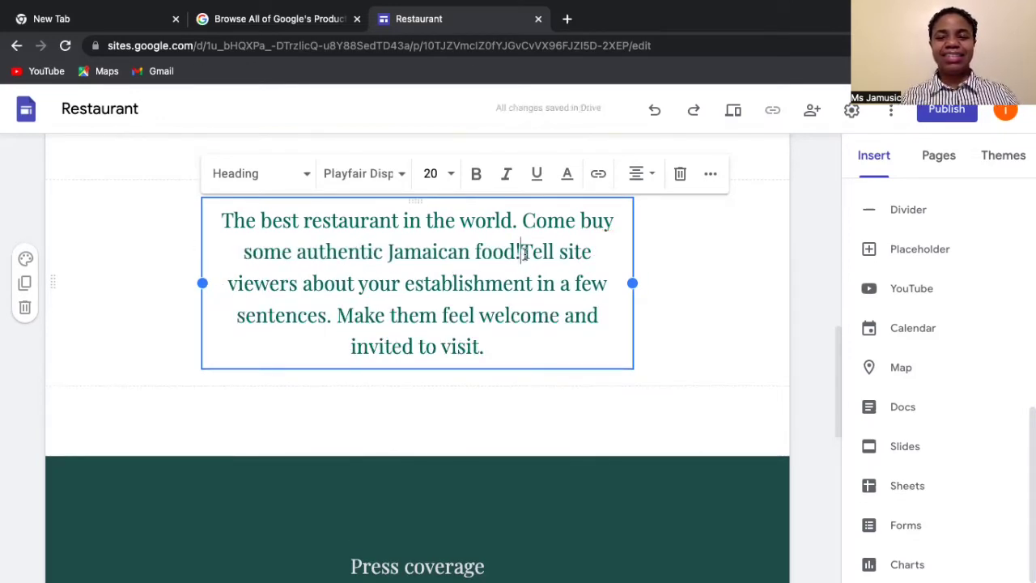
drag(523, 252, 592, 341)
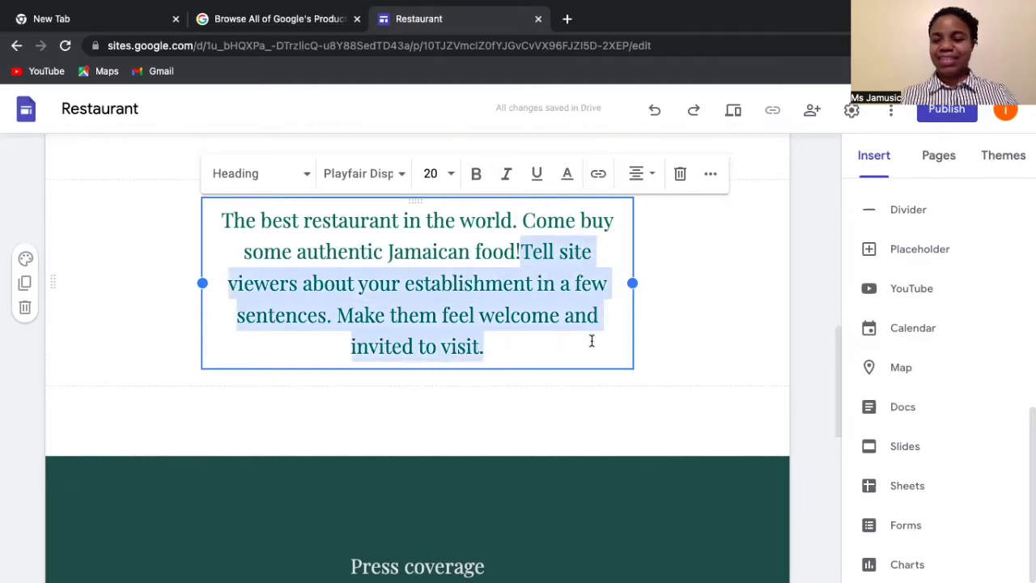
key(BackSpace)
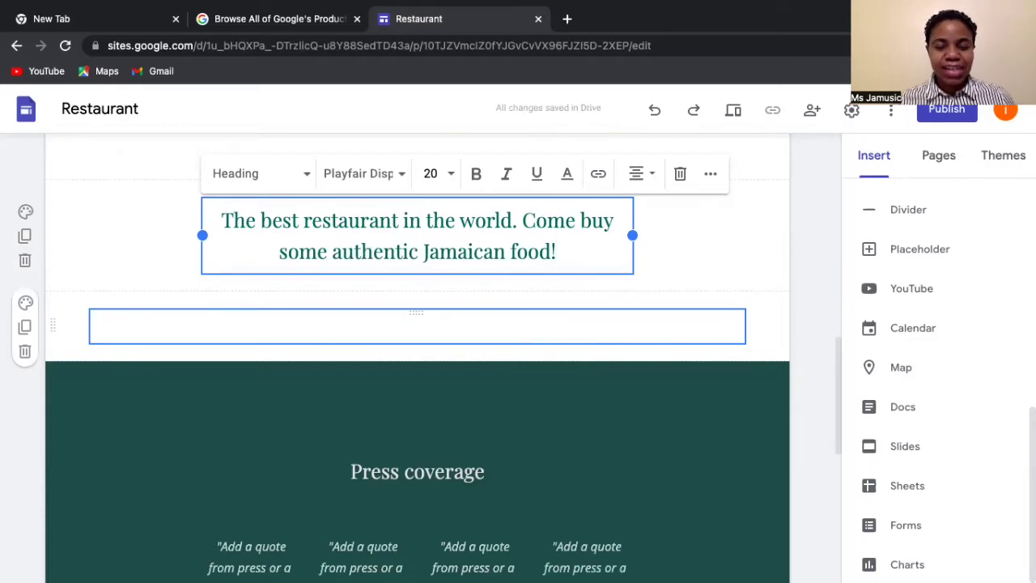
scroll(591, 344, down, 3)
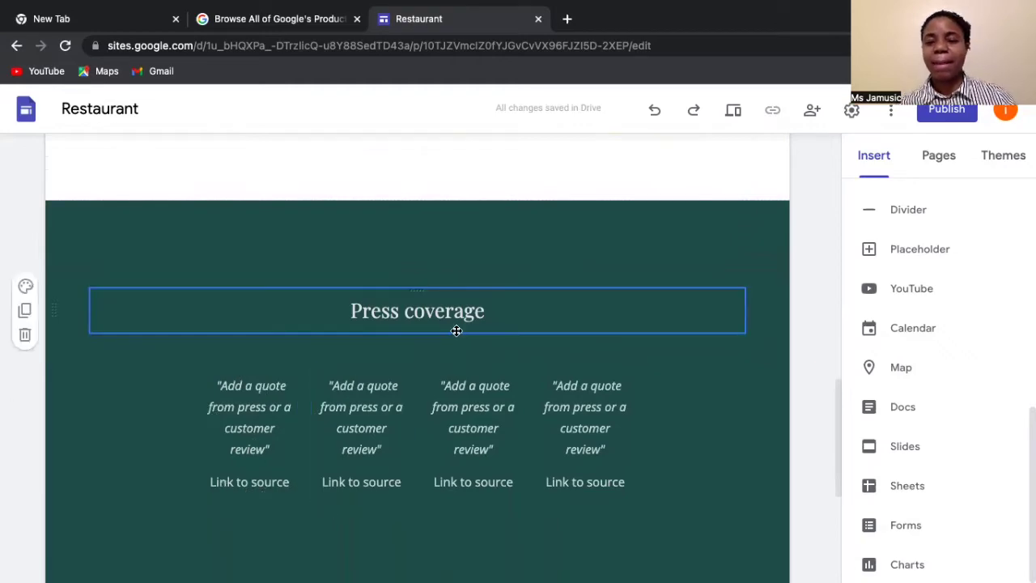
scroll(454, 328, down, 4)
scroll(454, 328, up, 15)
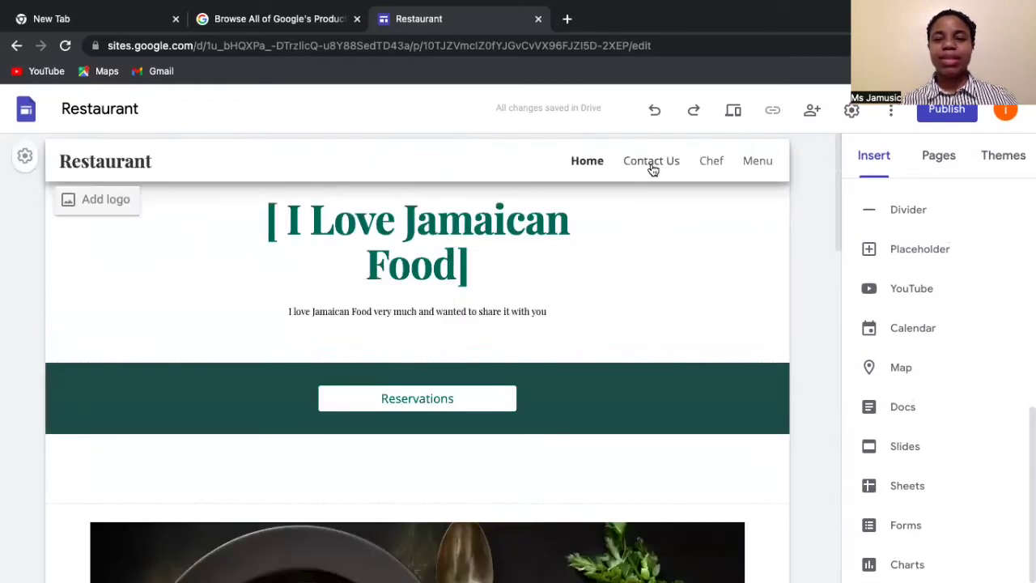
- Open the Contact Us page and replace its Location heading with the restaurant's street address
click(653, 167)
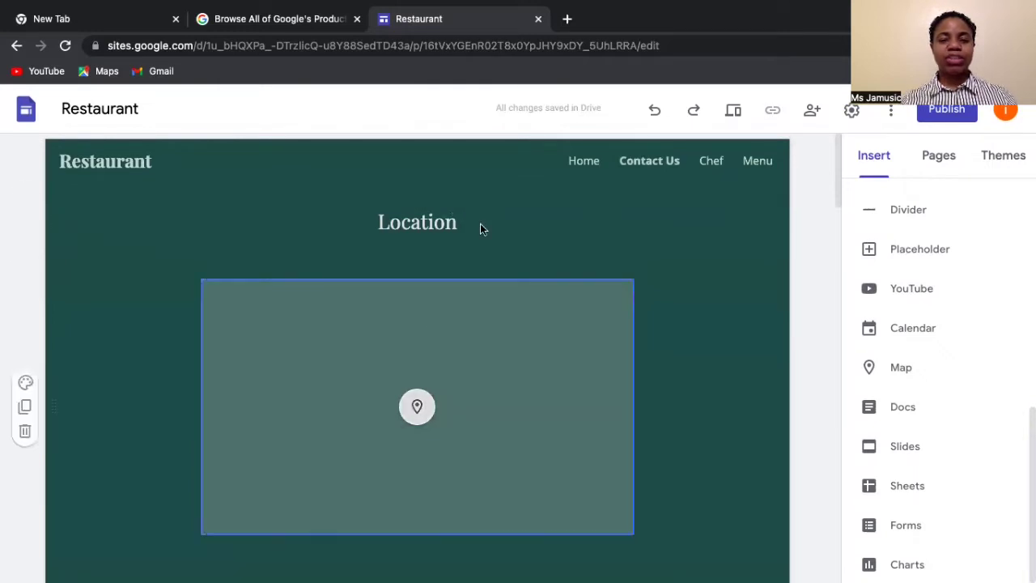
click(401, 315)
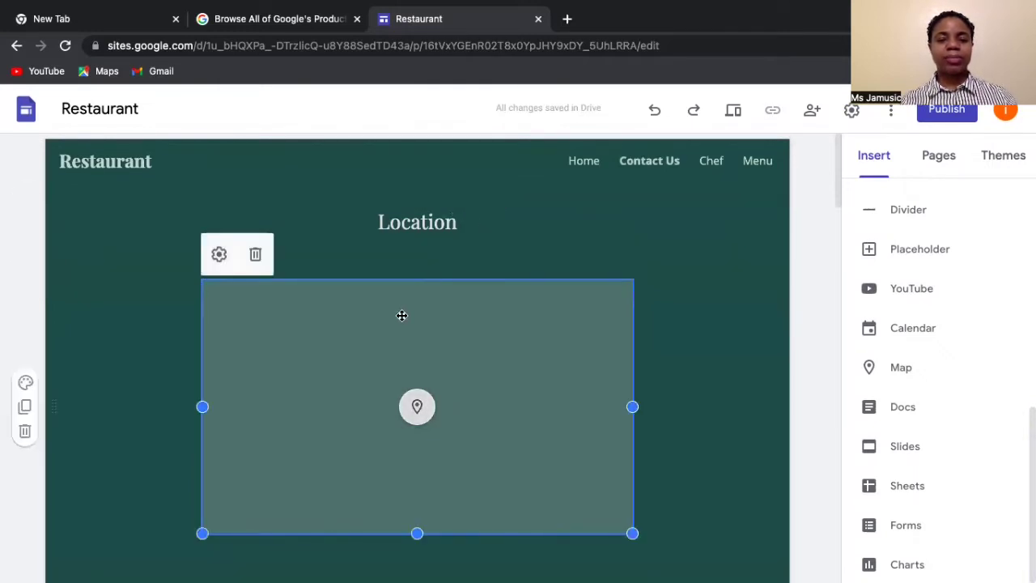
click(419, 222)
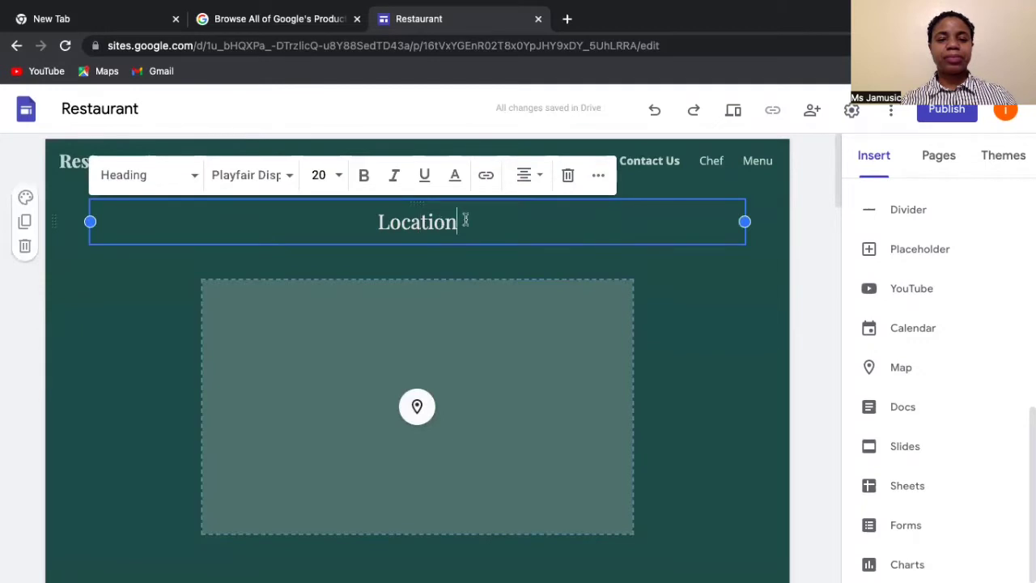
key(BackSpace)
key(BackSpace)
key(BackSpace)
key(BackSpace)
key(BackSpace)
key(BackSpace)
key(BackSpace)
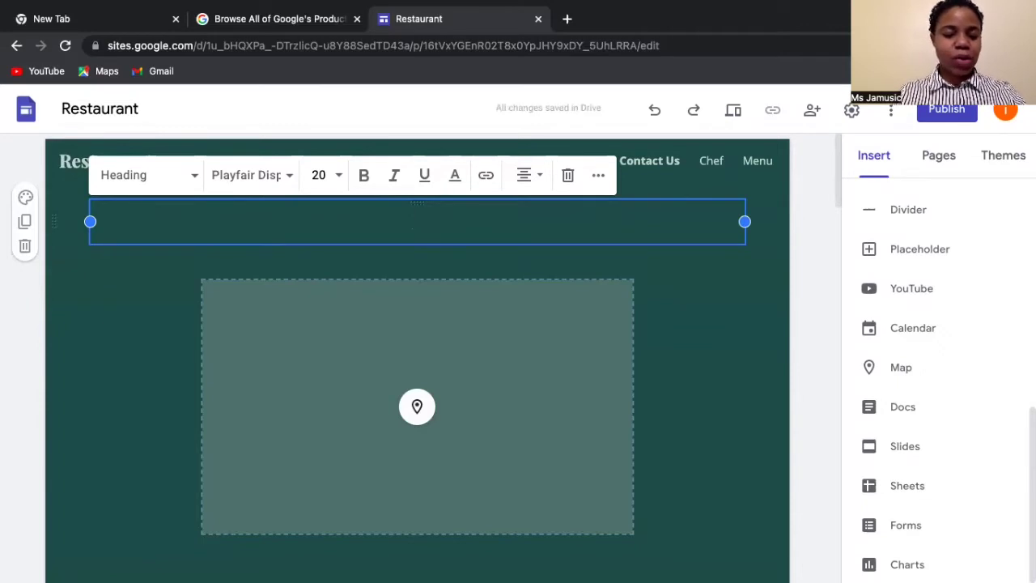
text(123)
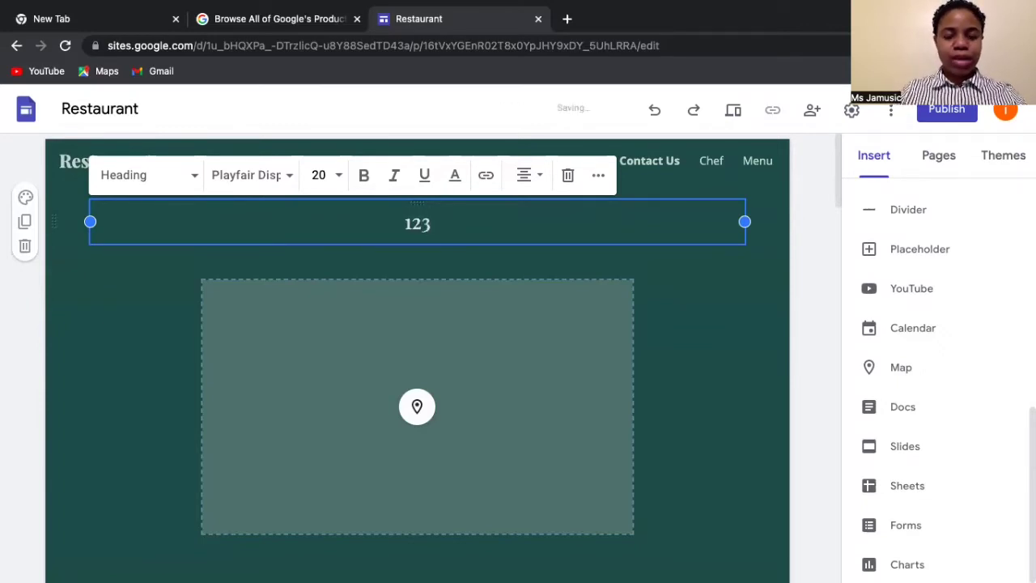
text( Jam)
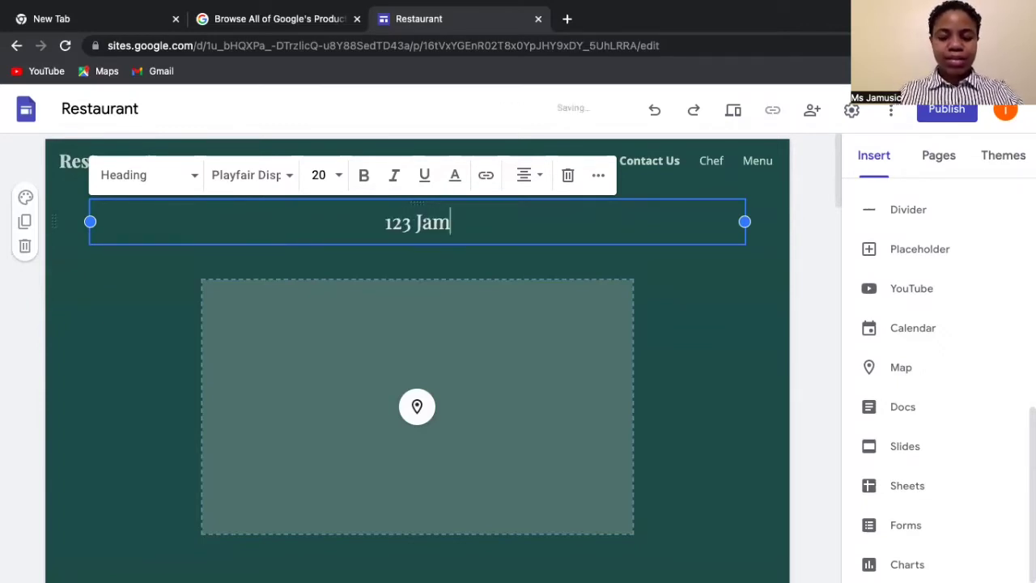
text(aican )
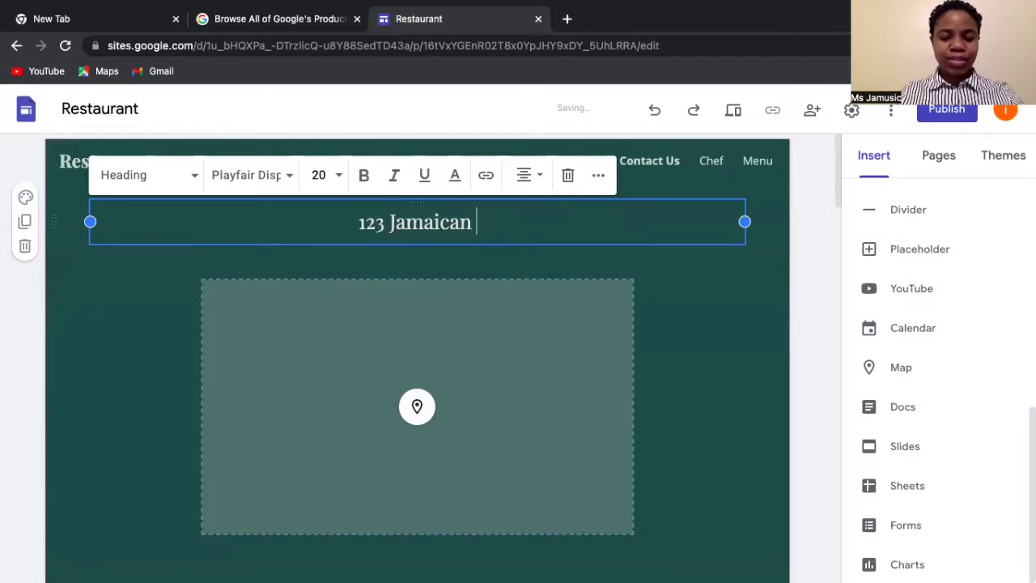
text(st)
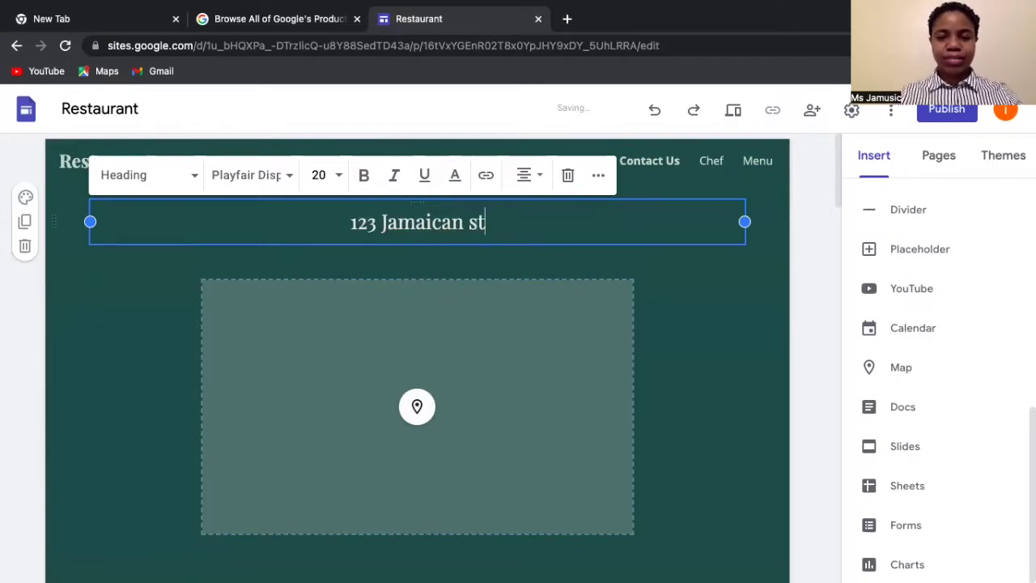
key(BackSpace)
key(BackSpace)
text(St)
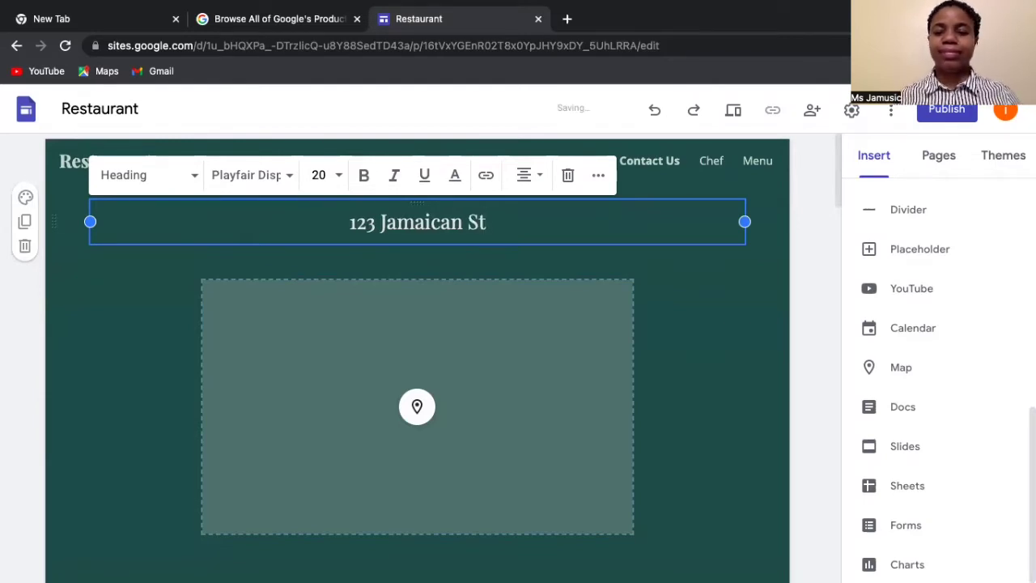
- Add the street address as a normal text line beneath the heading
key(Return)
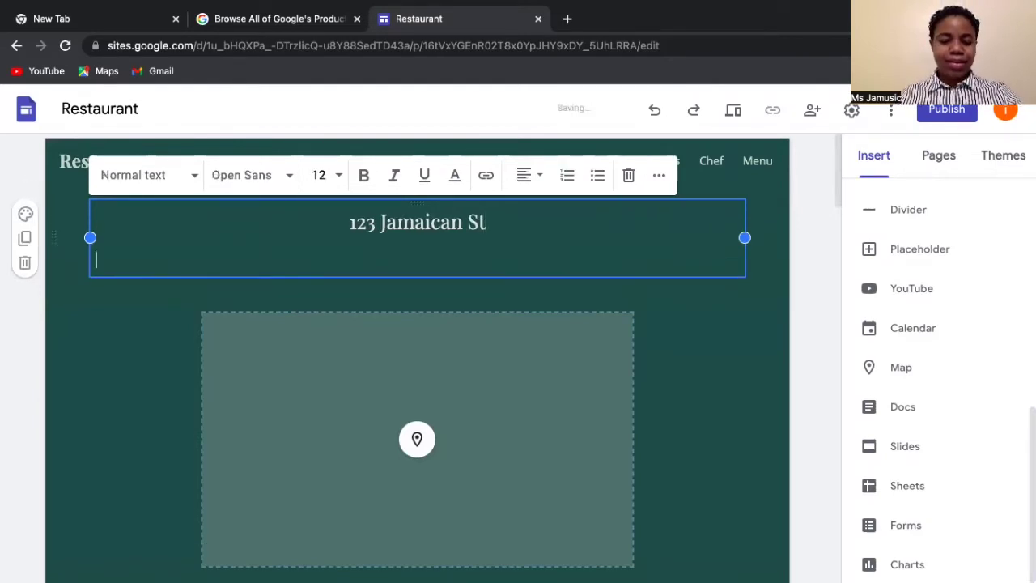
text(Jamaicn Town)
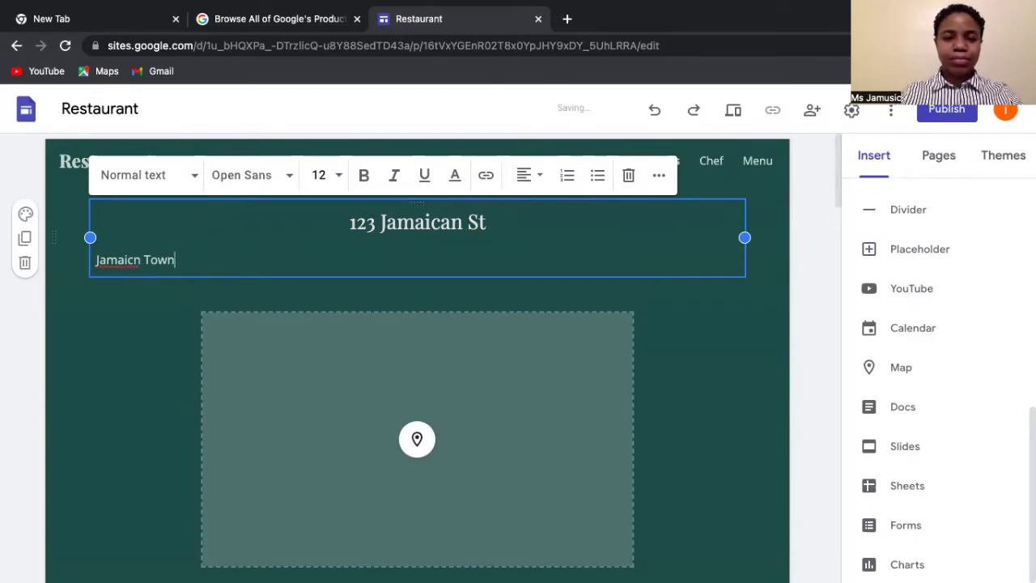
key(BackSpace)
key(BackSpace)
key(BackSpace)
key(BackSpace)
key(BackSpace)
key(BackSpace)
key(BackSpace)
key(BackSpace)
key(BackSpace)
key(BackSpace)
key(BackSpace)
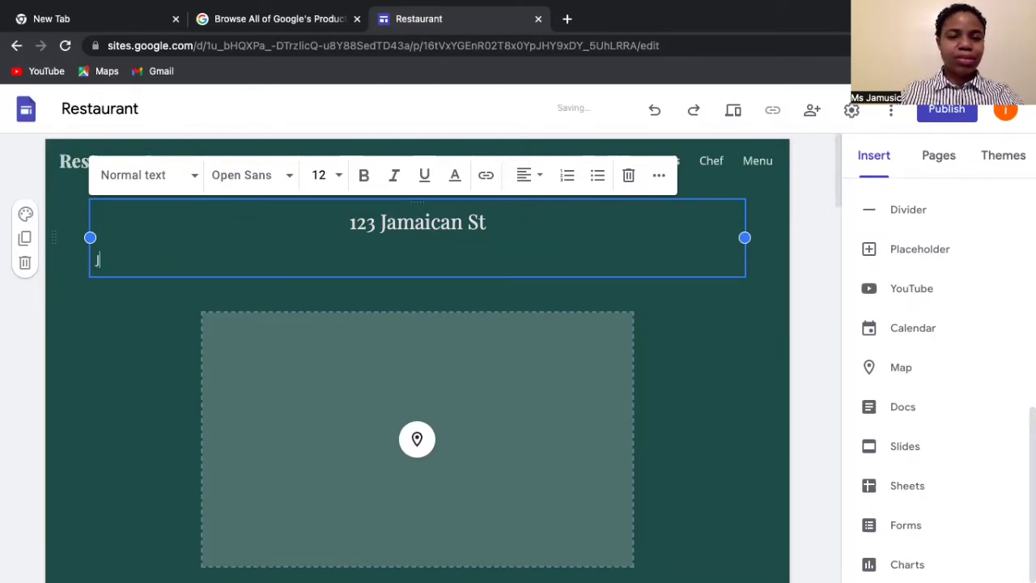
key(BackSpace)
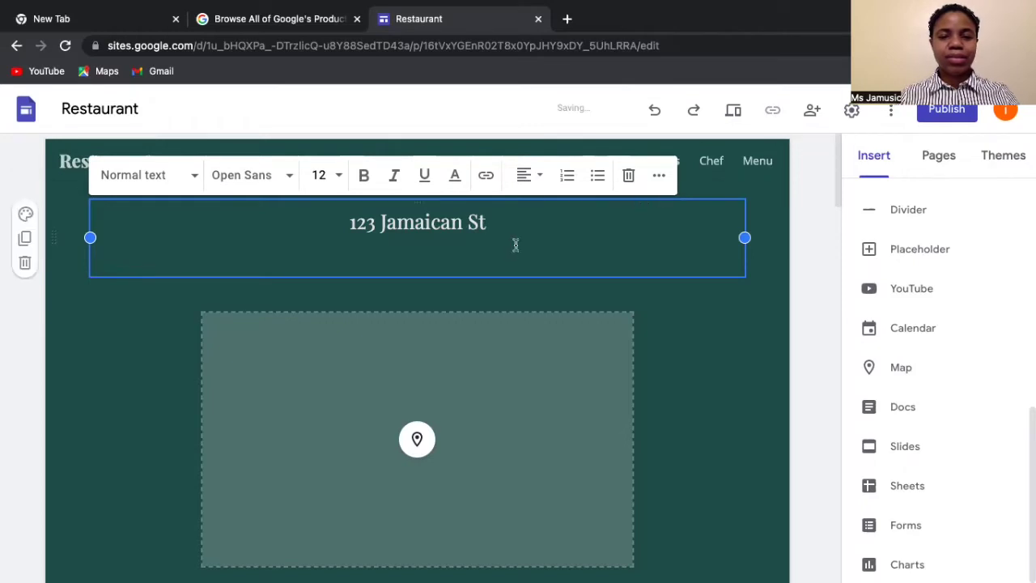
click(494, 232)
key(Return)
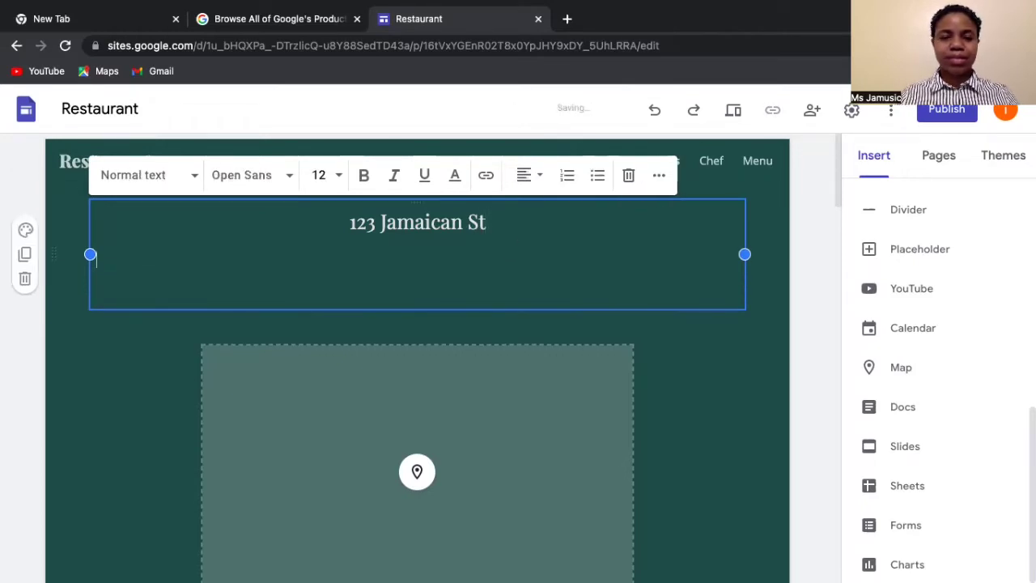
text(J)
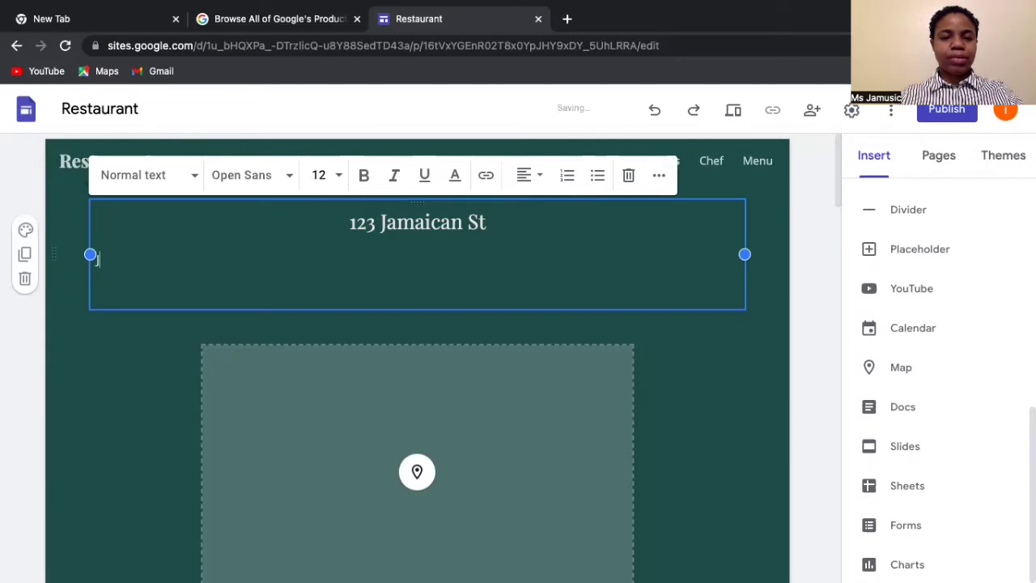
text(a)
key(BackSpace)
key(BackSpace)
text(123)
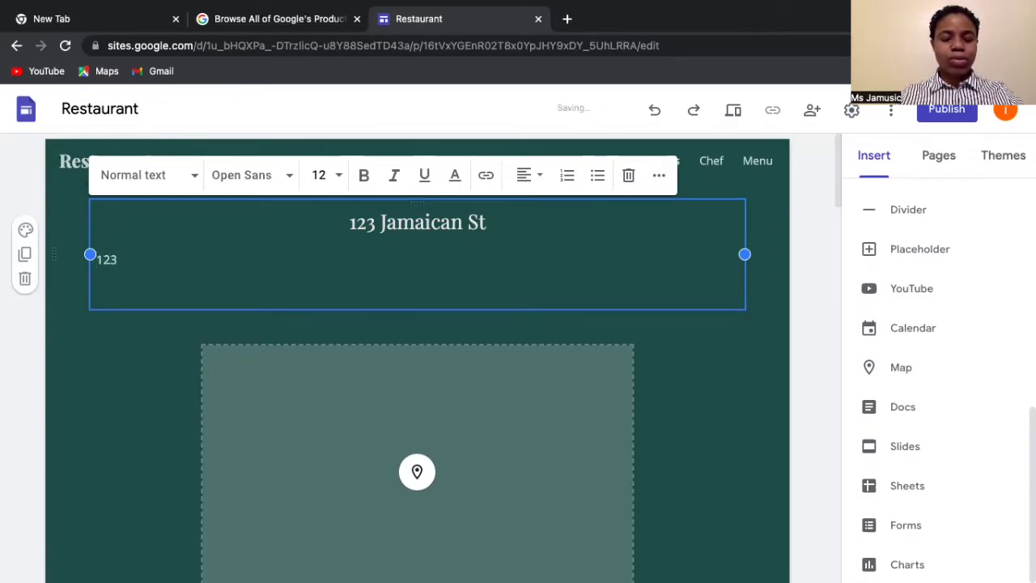
text( Jamaican St)
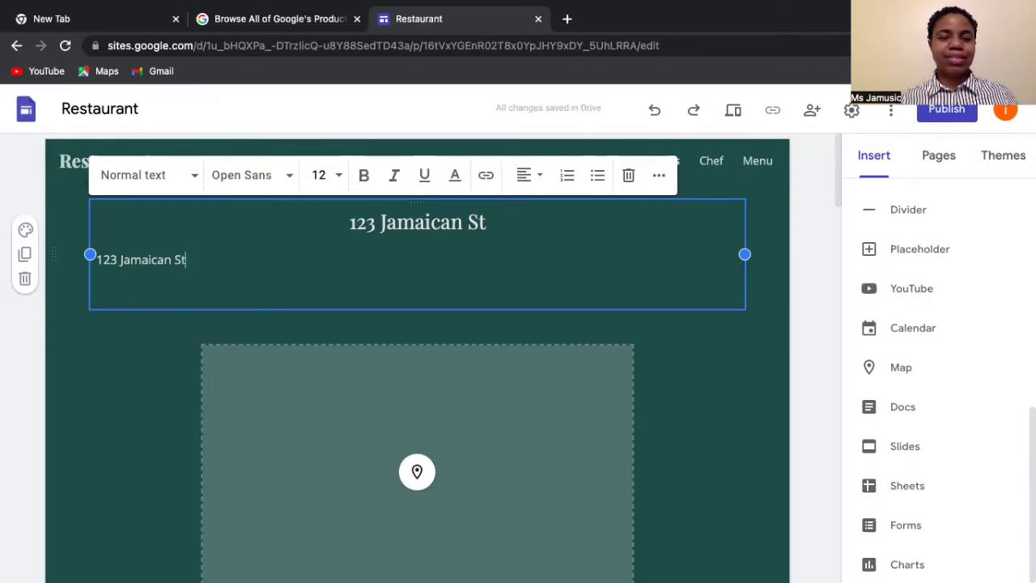
- Add the town and country lines beneath the street line
key(Return)
text(Jamaican )
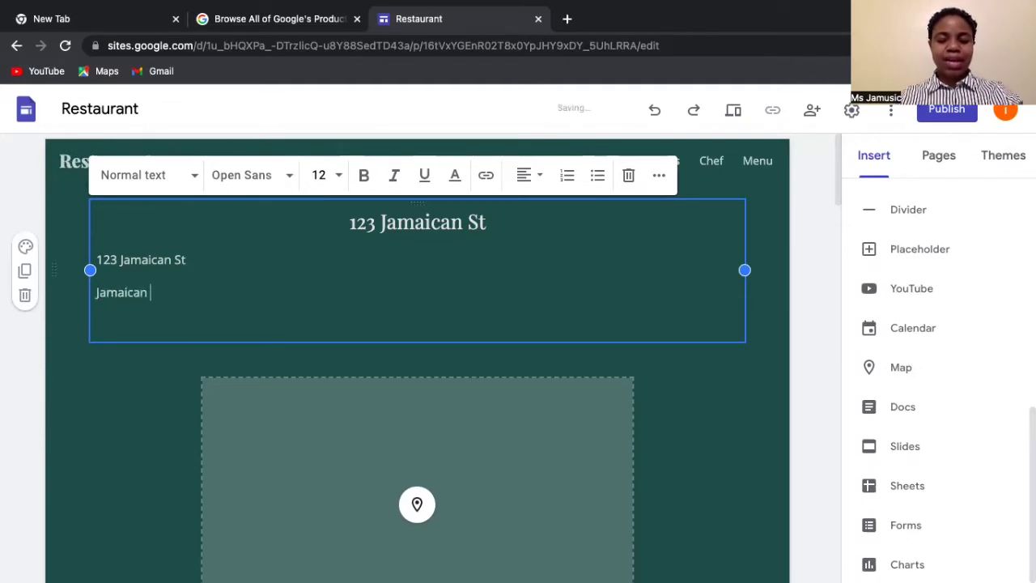
text(Town)
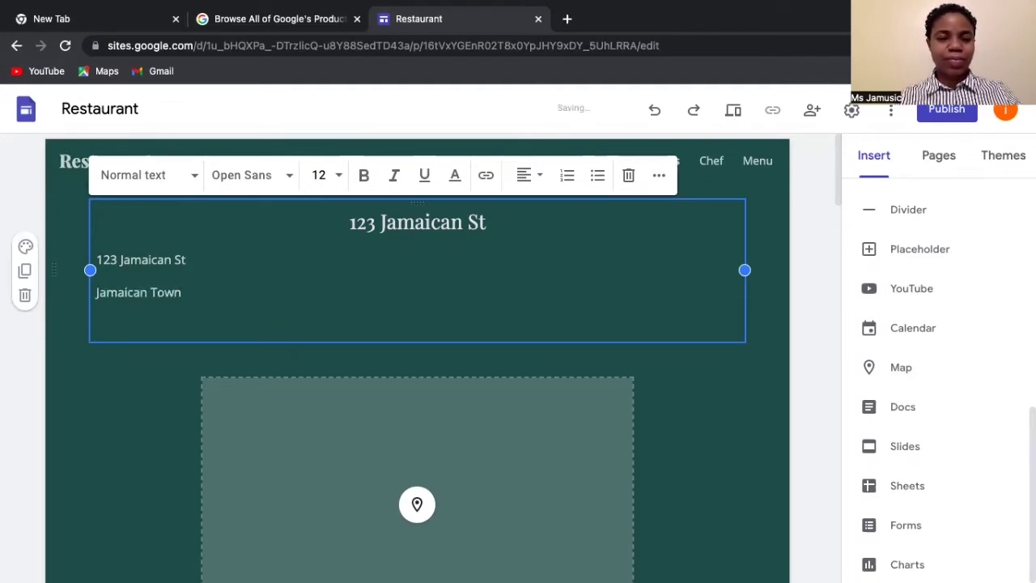
key(Return)
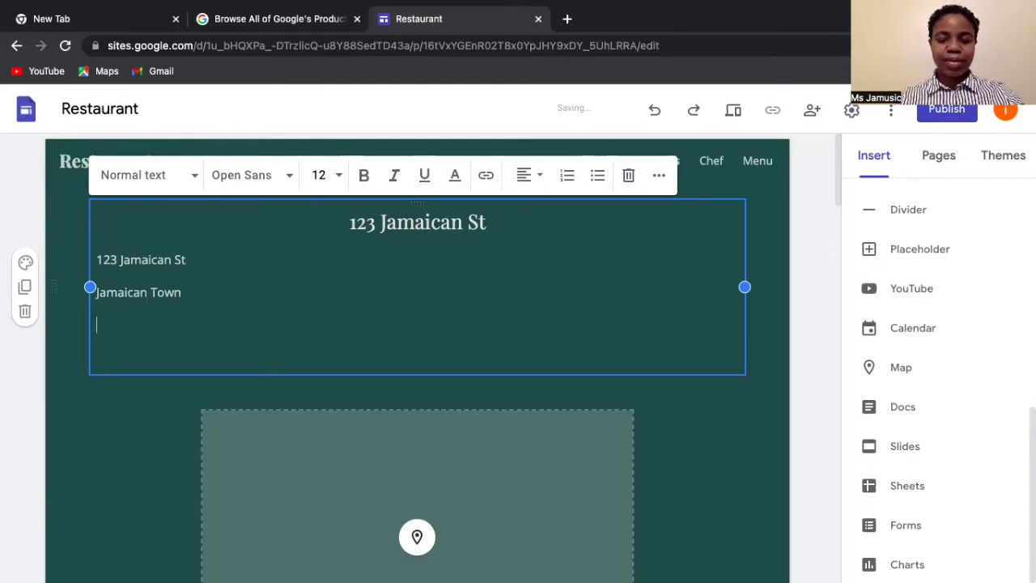
text(Jam)
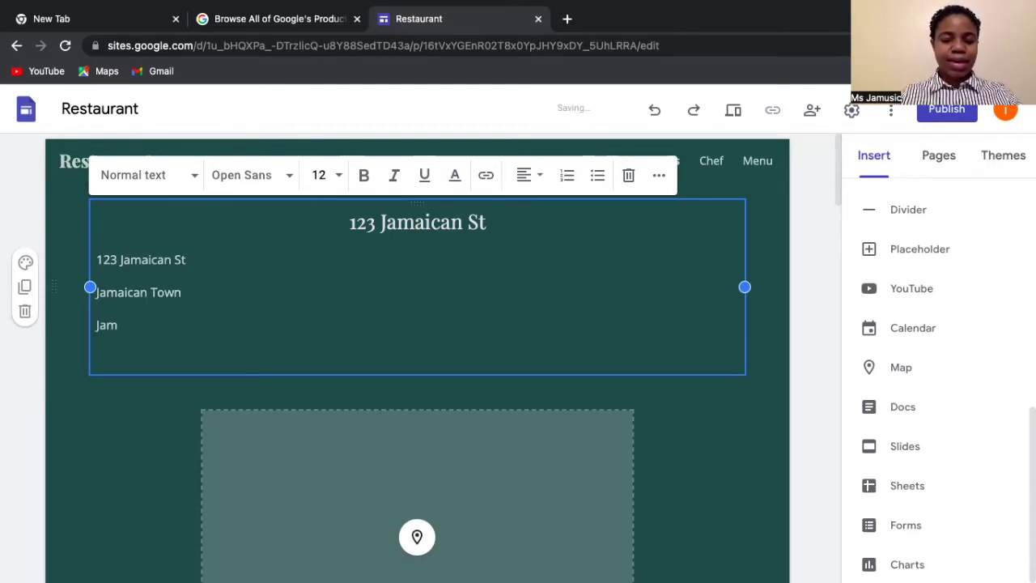
text(aica)
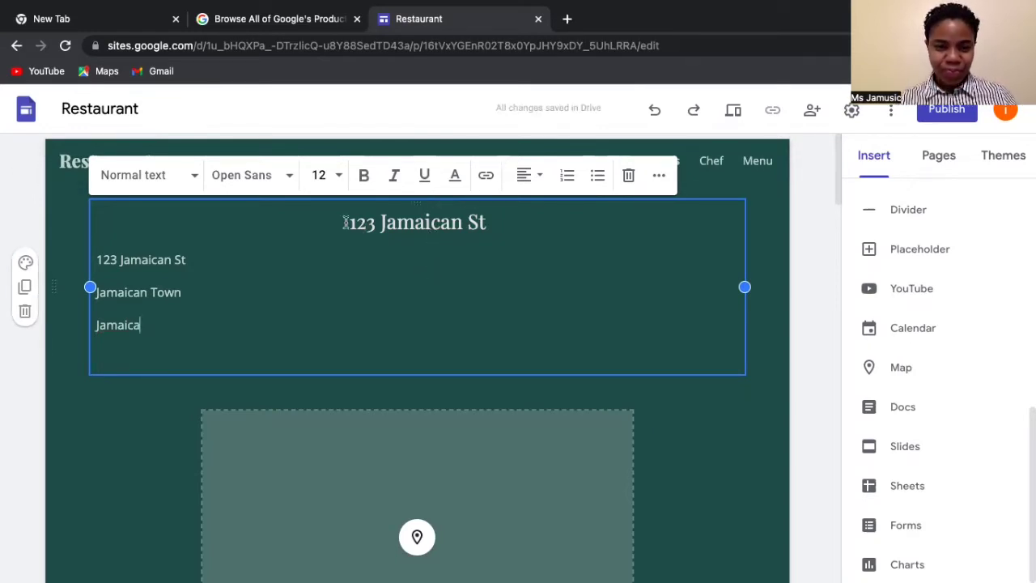
- Change the address heading text to 'Location'
click(500, 224)
drag(500, 224, 345, 223)
key(Return)
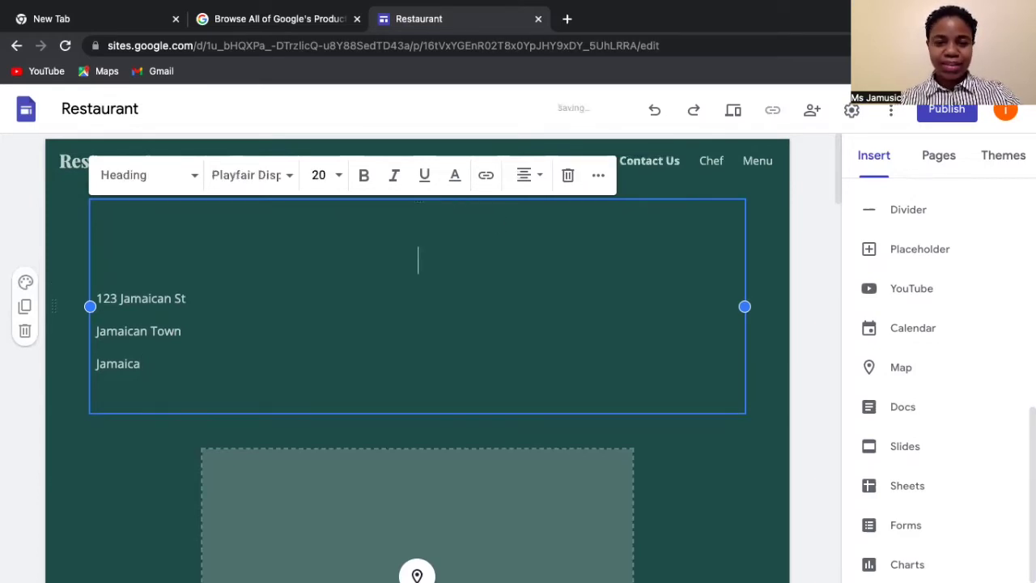
text(Loc)
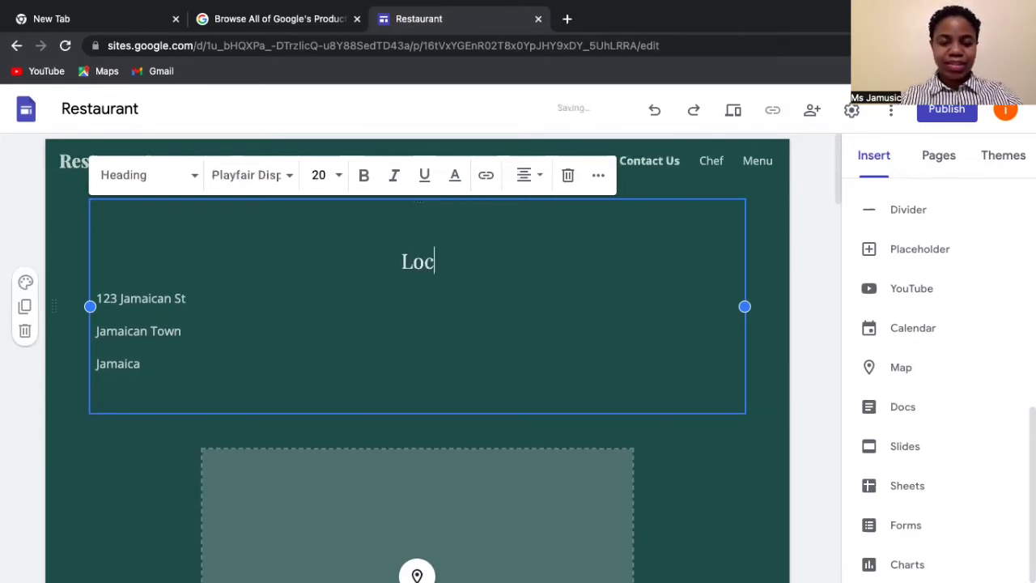
text(ation)
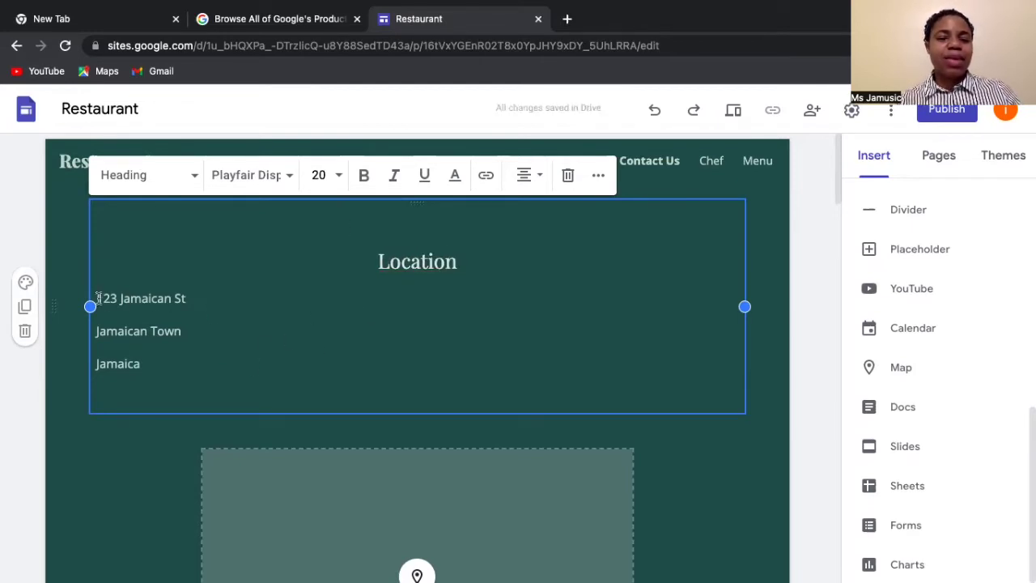
- Centre-align the three address lines beneath the Location heading
drag(96, 298, 183, 363)
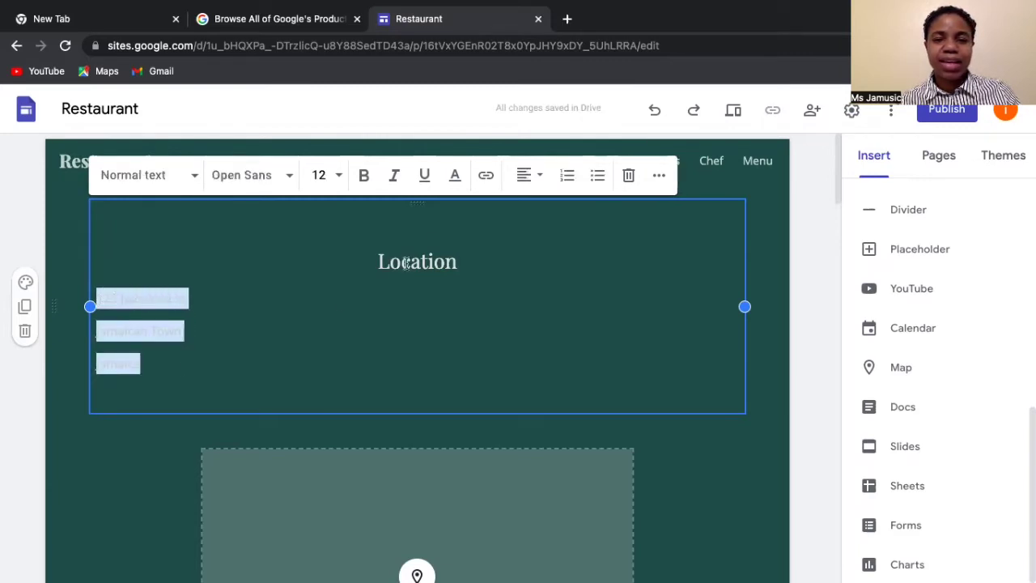
click(528, 180)
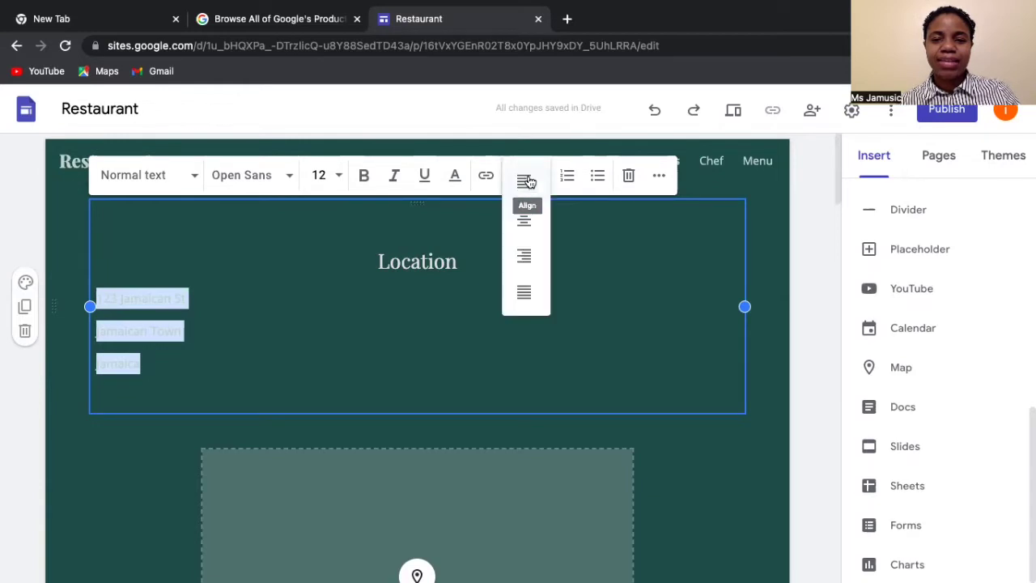
click(524, 221)
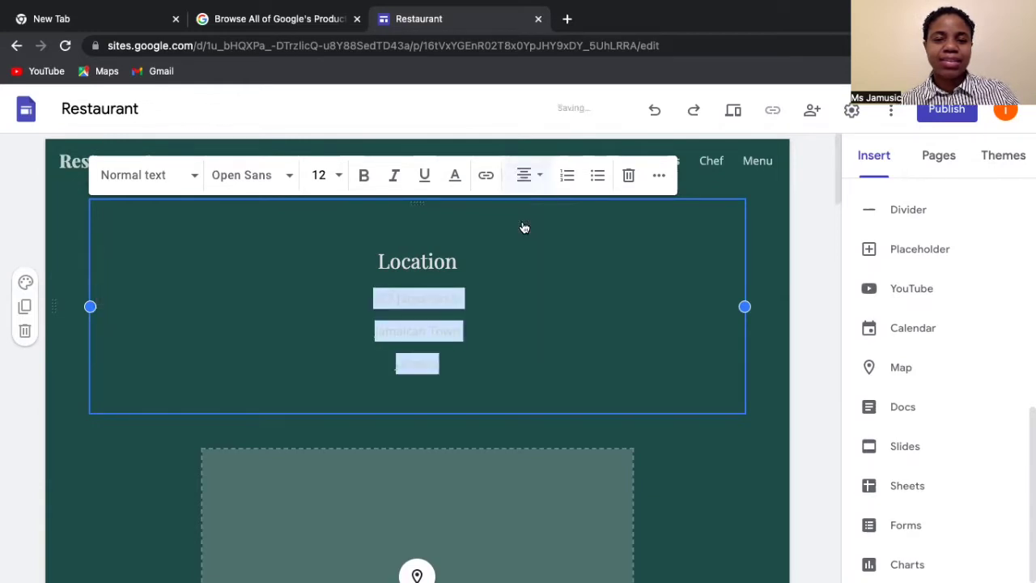
click(502, 309)
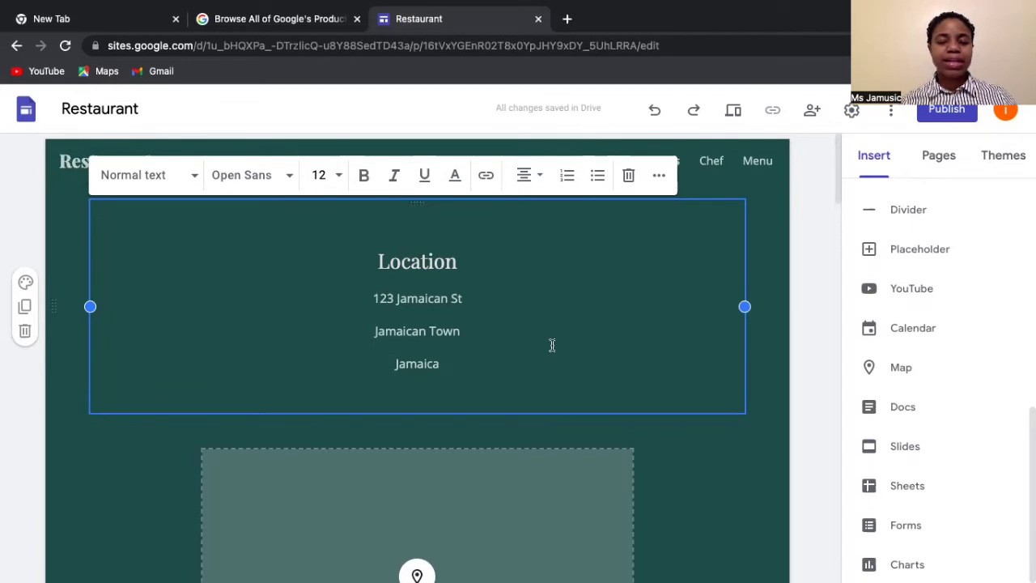
scroll(551, 345, down, 1)
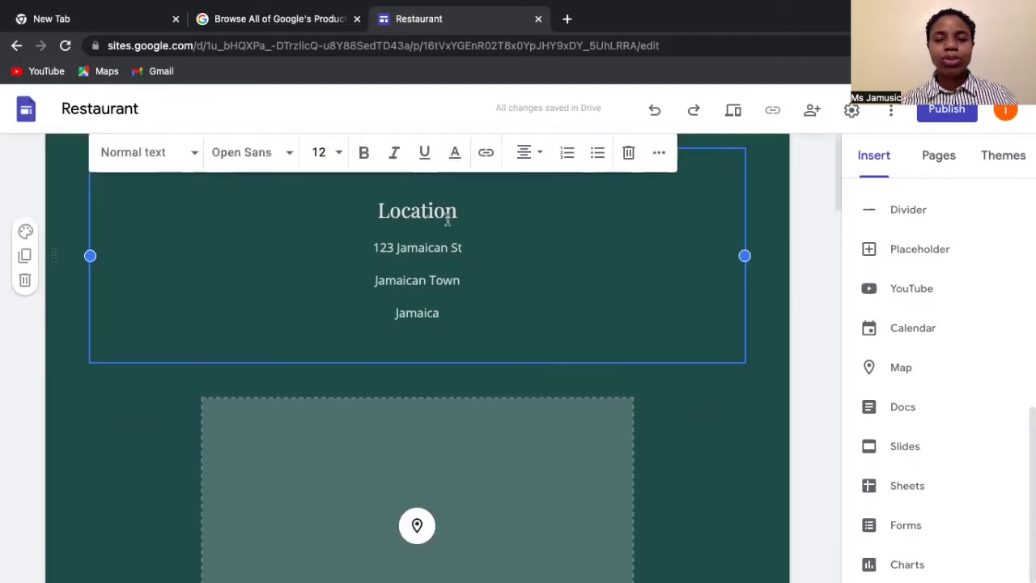
scroll(470, 483, down, 3)
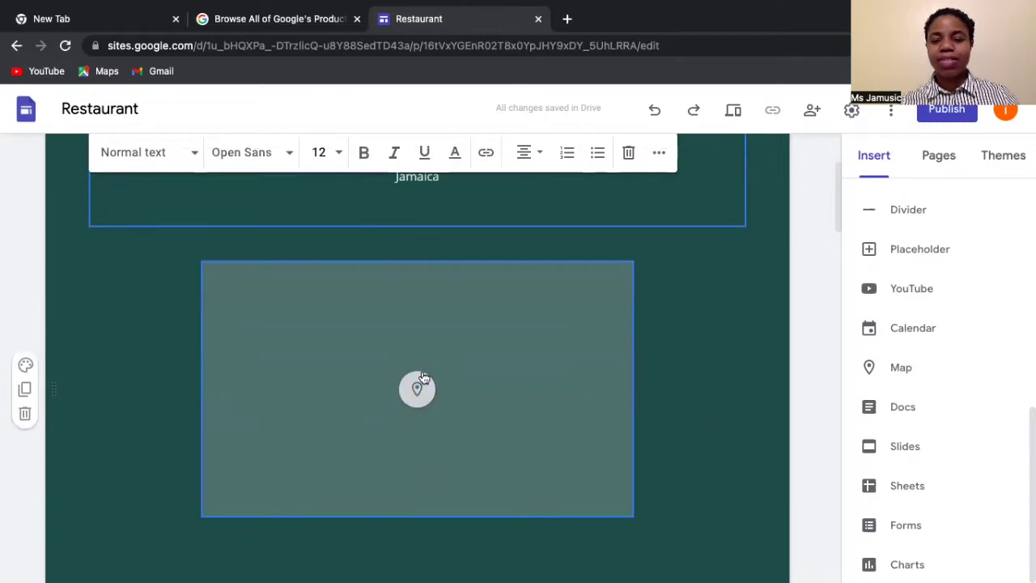
scroll(423, 424, down, 2)
scroll(423, 425, down, 5)
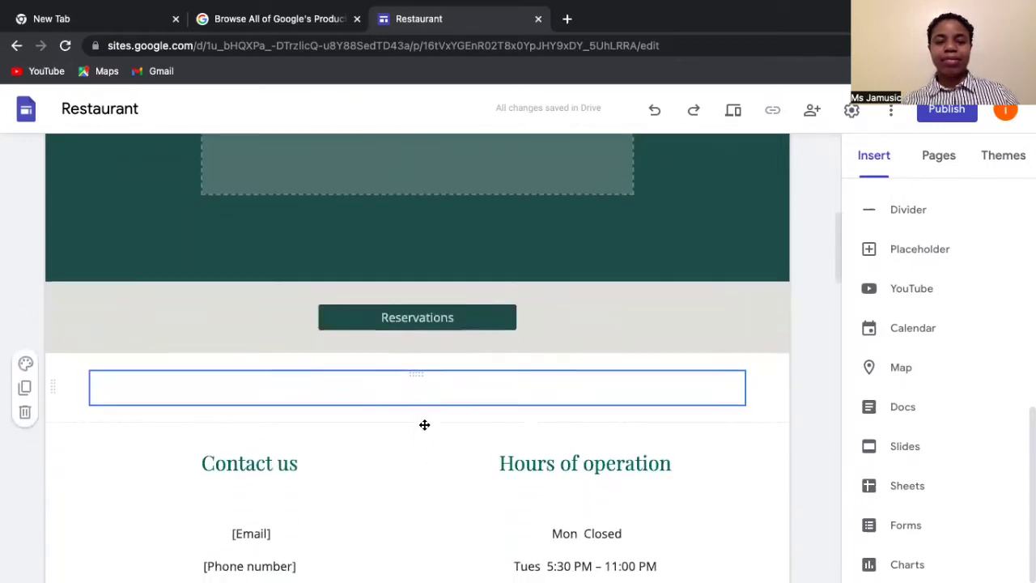
scroll(422, 429, down, 4)
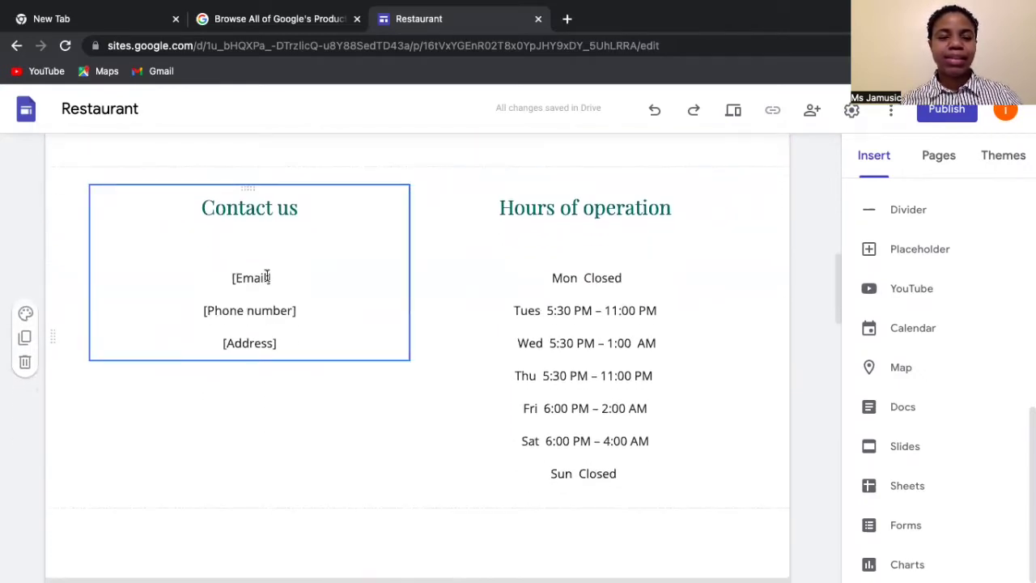
click(279, 316)
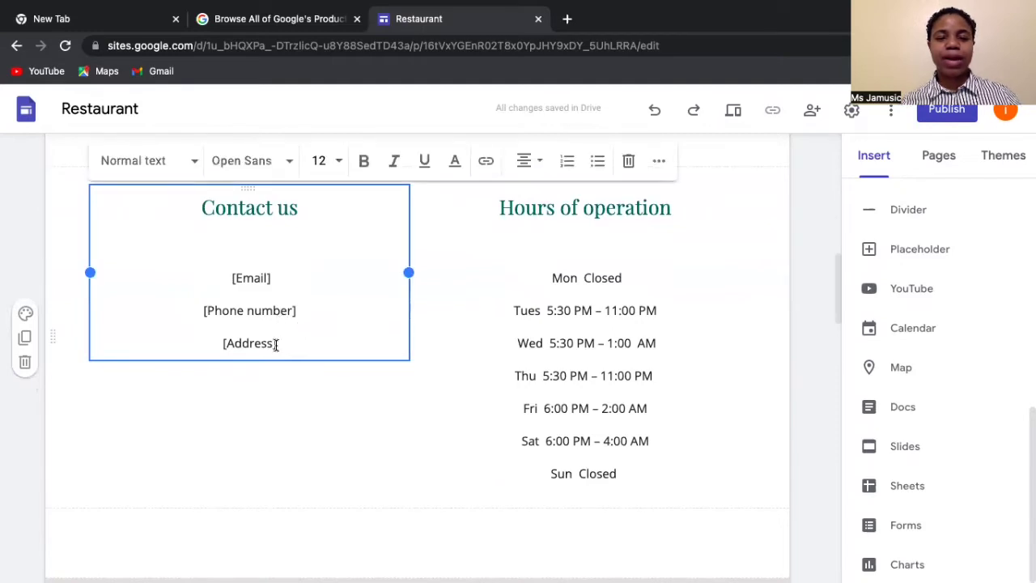
scroll(364, 330, down, 3)
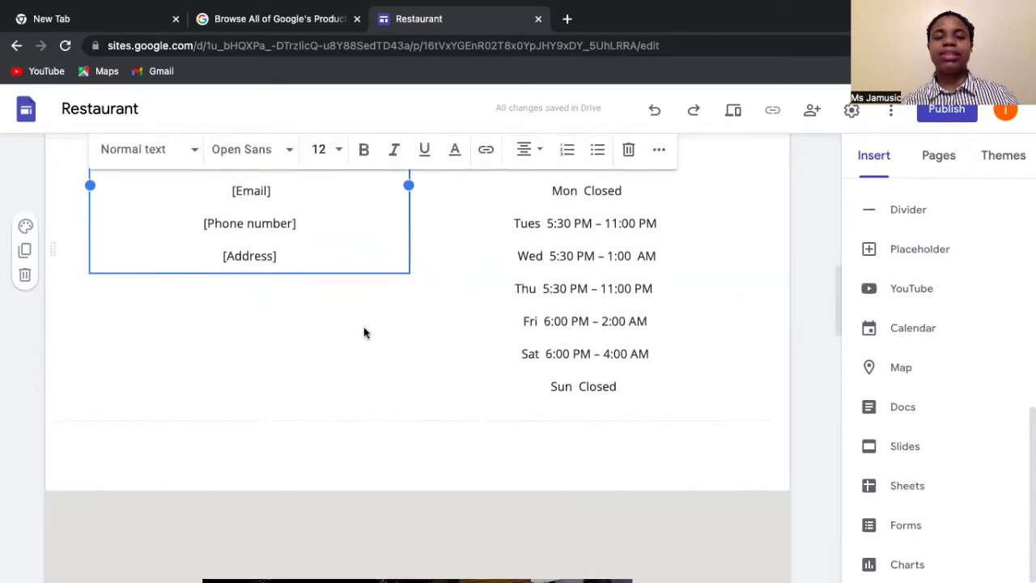
scroll(363, 332, up, 3)
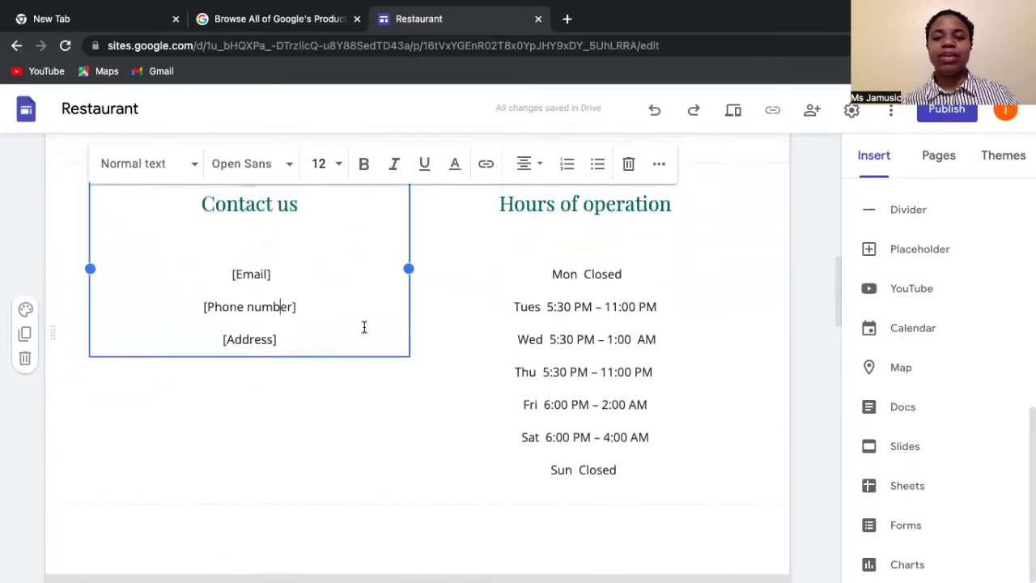
scroll(599, 243, down, 6)
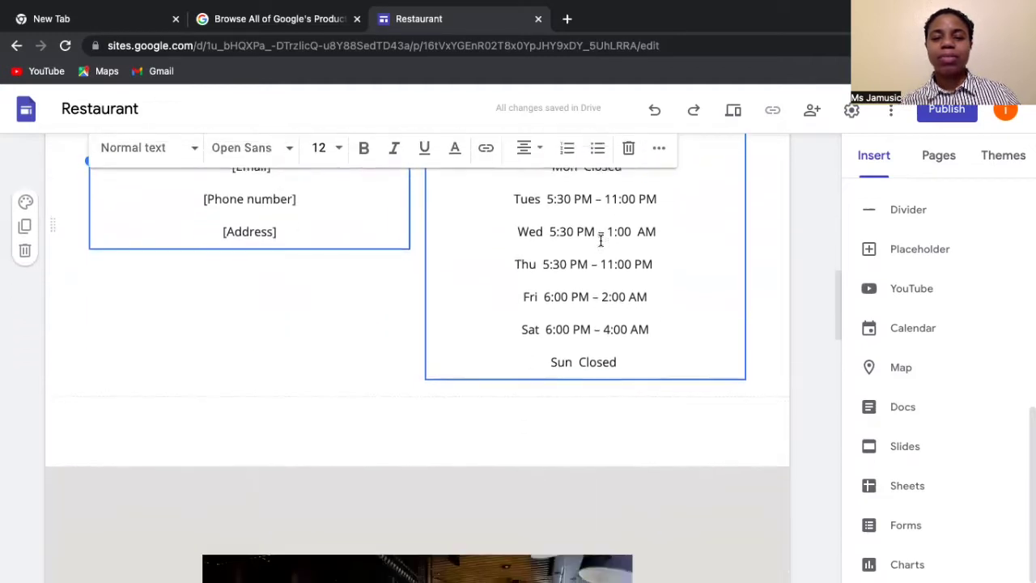
scroll(600, 241, down, 6)
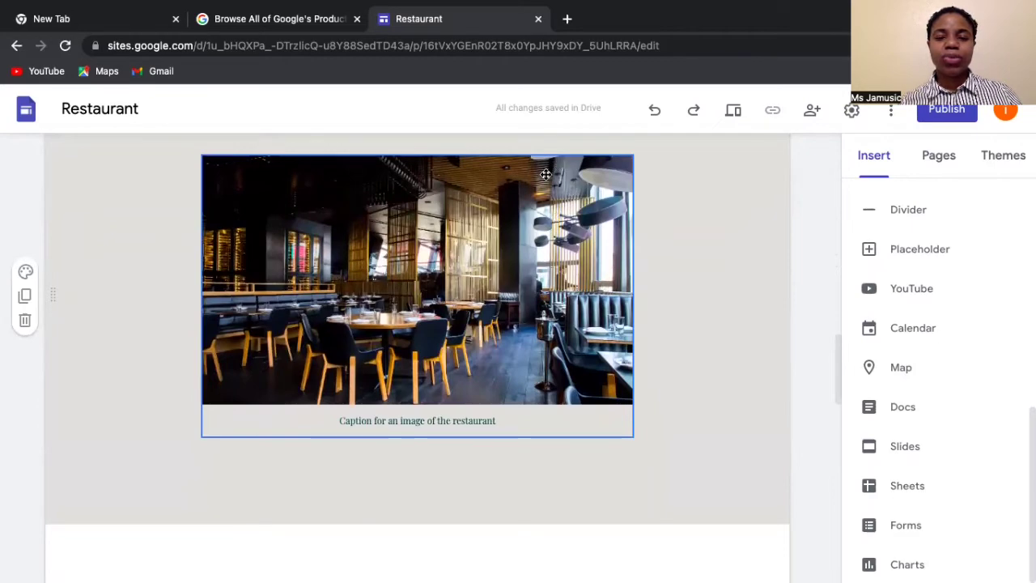
scroll(530, 285, down, 8)
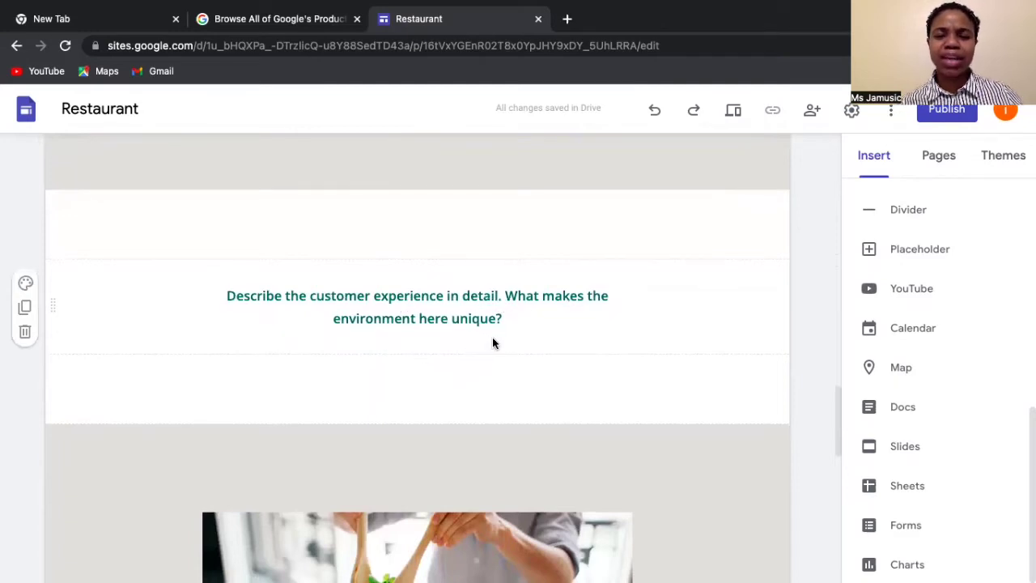
- Add 'When di customer dem come here dem love di food bad bad!' and delete the old prompt
click(514, 319)
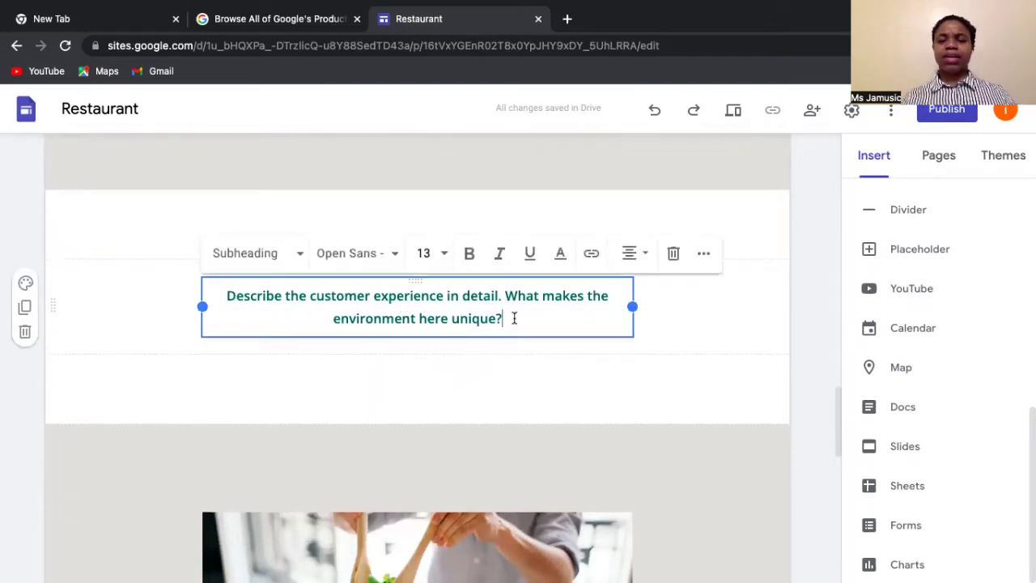
key(Return)
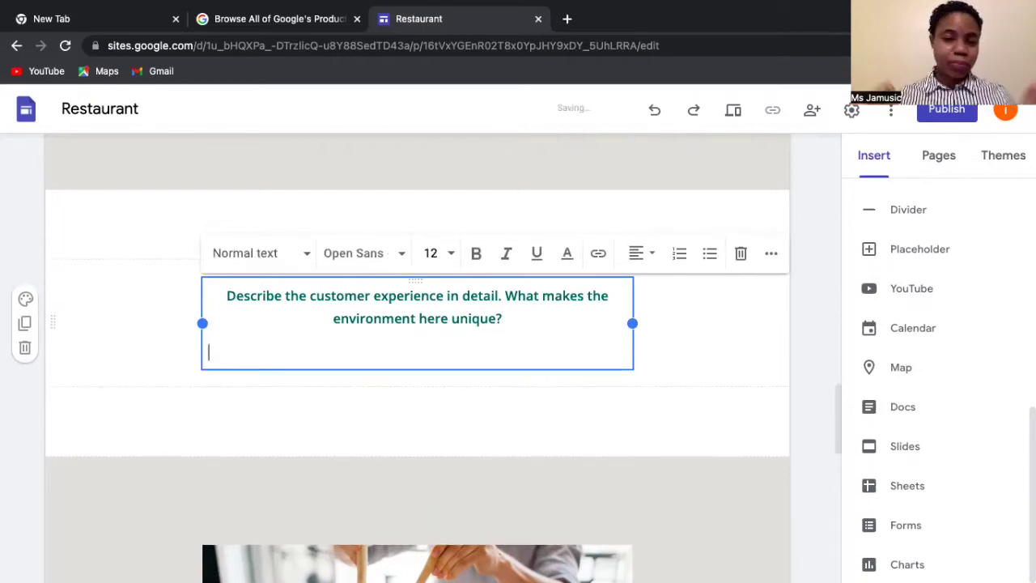
text(When di customer dem come here dem lo)
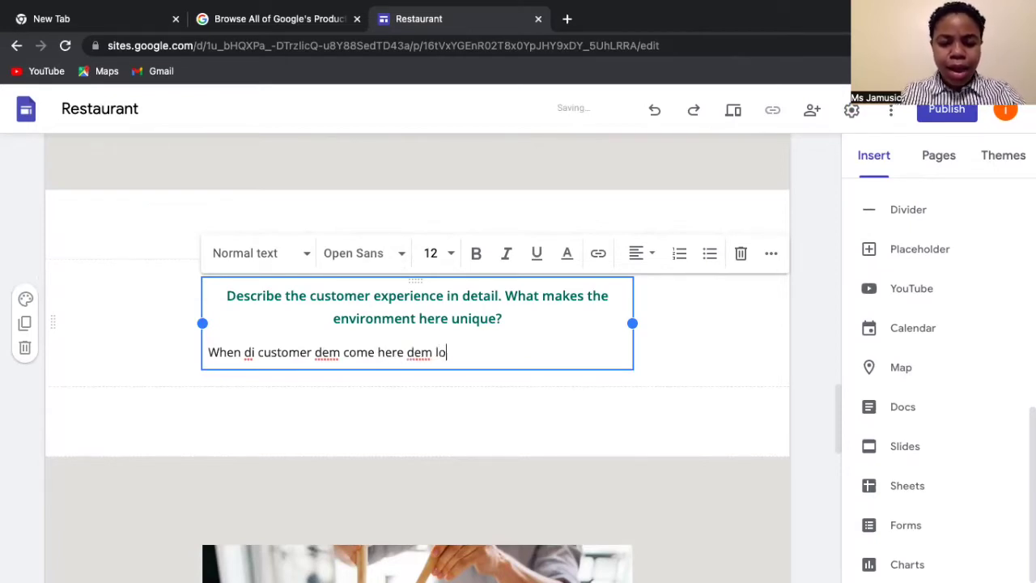
text(ve di f)
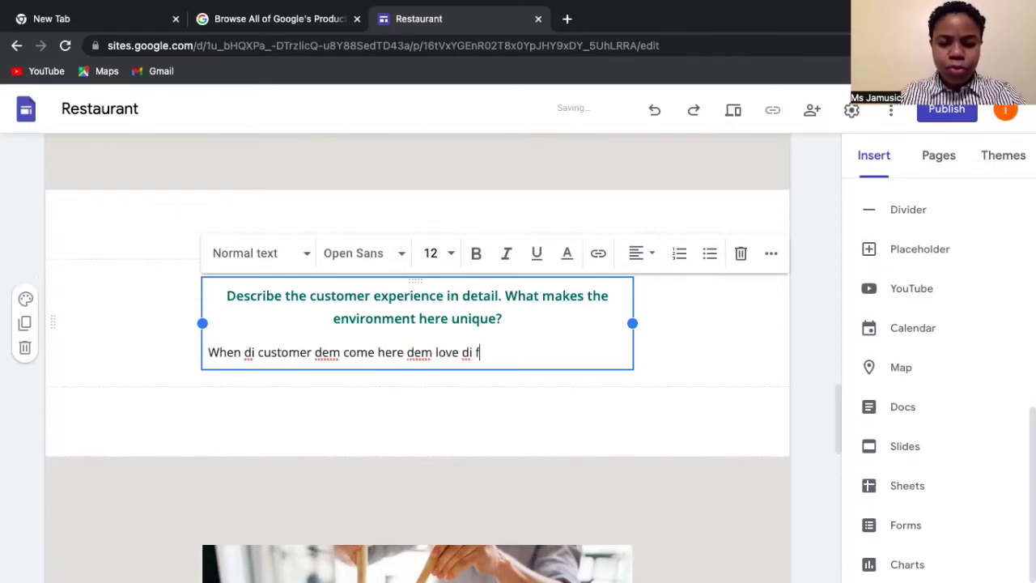
text(ood bad )
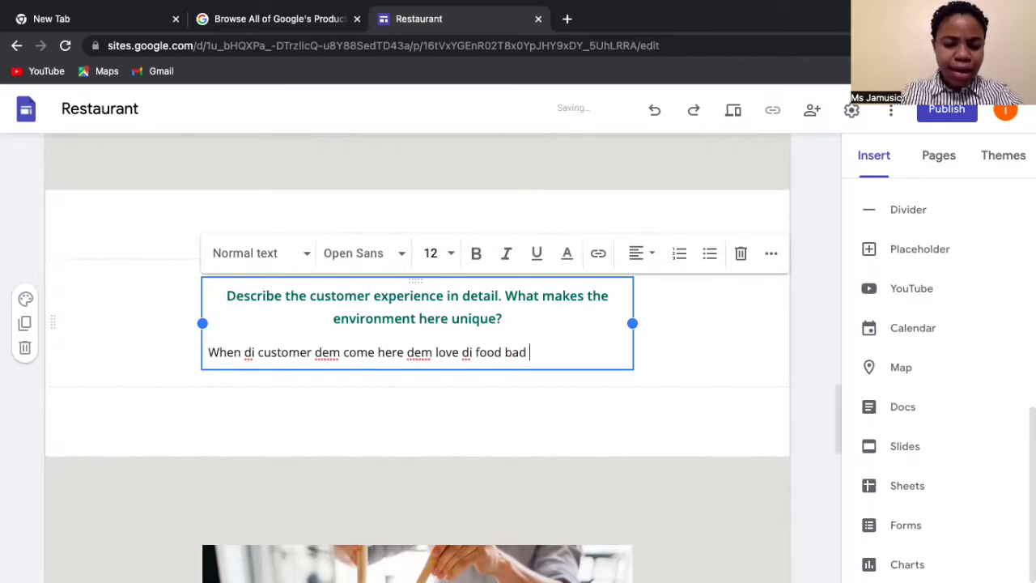
text(bad!)
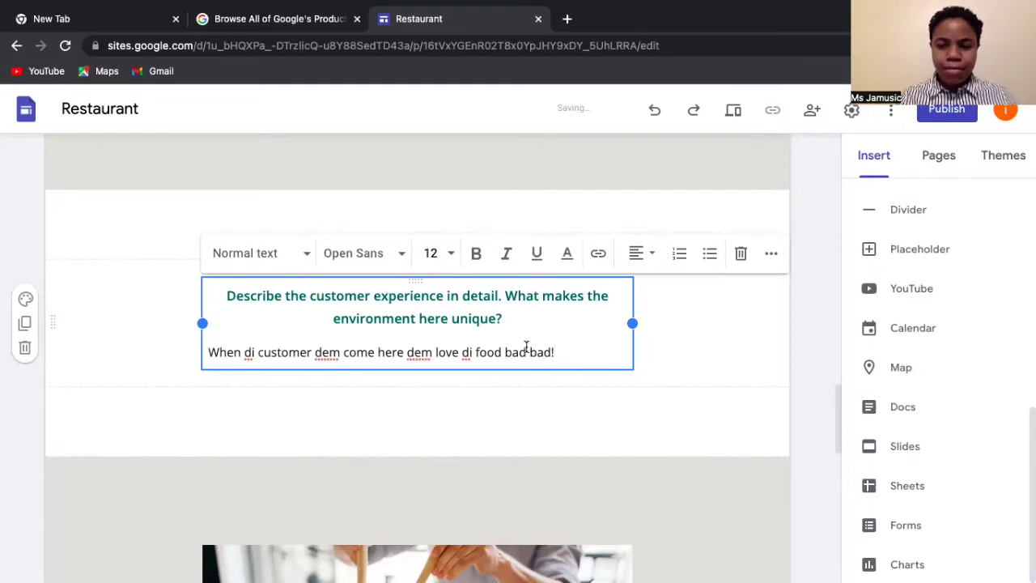
drag(522, 317, 221, 298)
key(BackSpace)
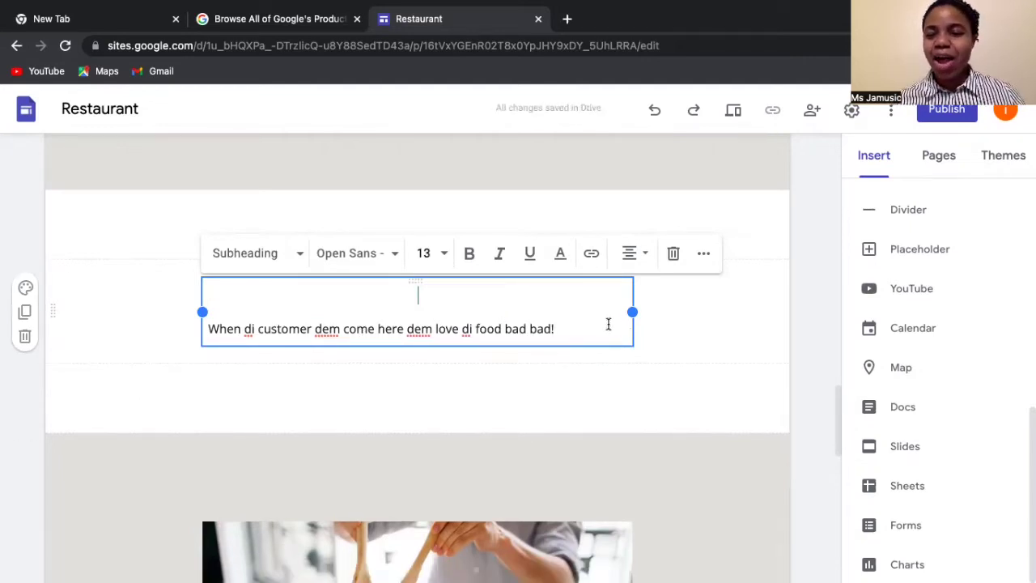
scroll(692, 332, down, 5)
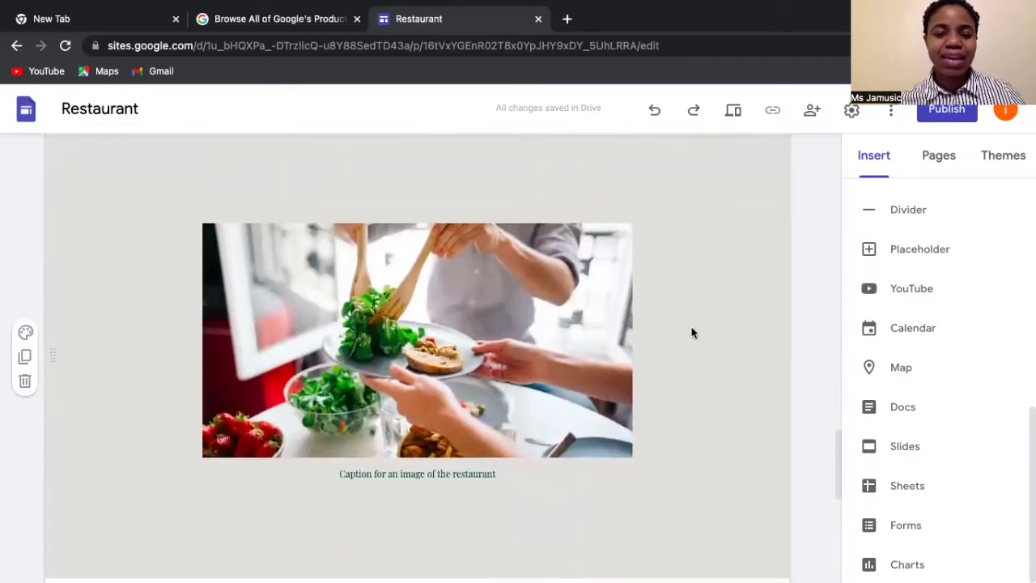
- Remove the empty text box and stray letter, then select the establishment description text
scroll(693, 332, down, 2)
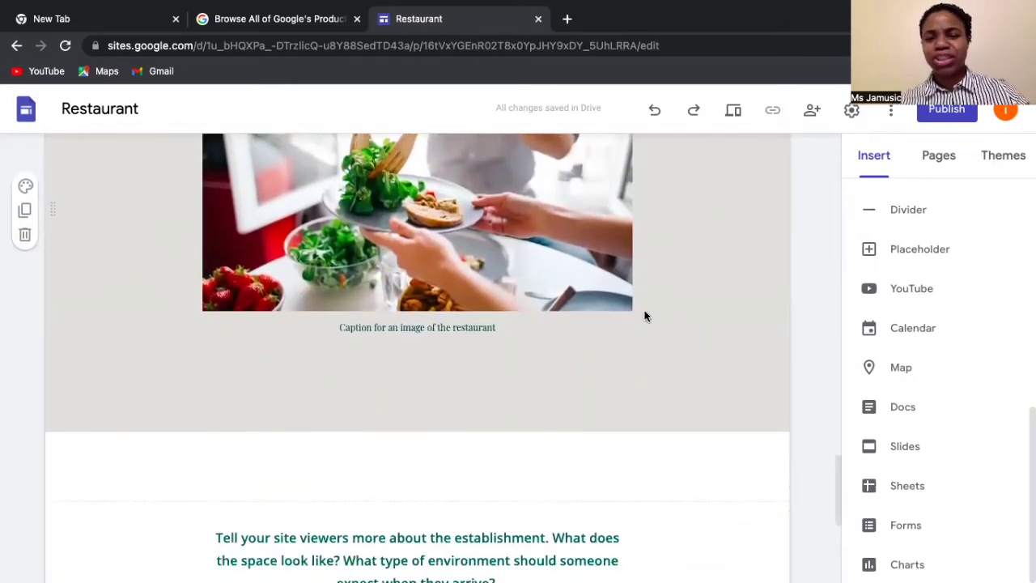
scroll(391, 410, down, 3)
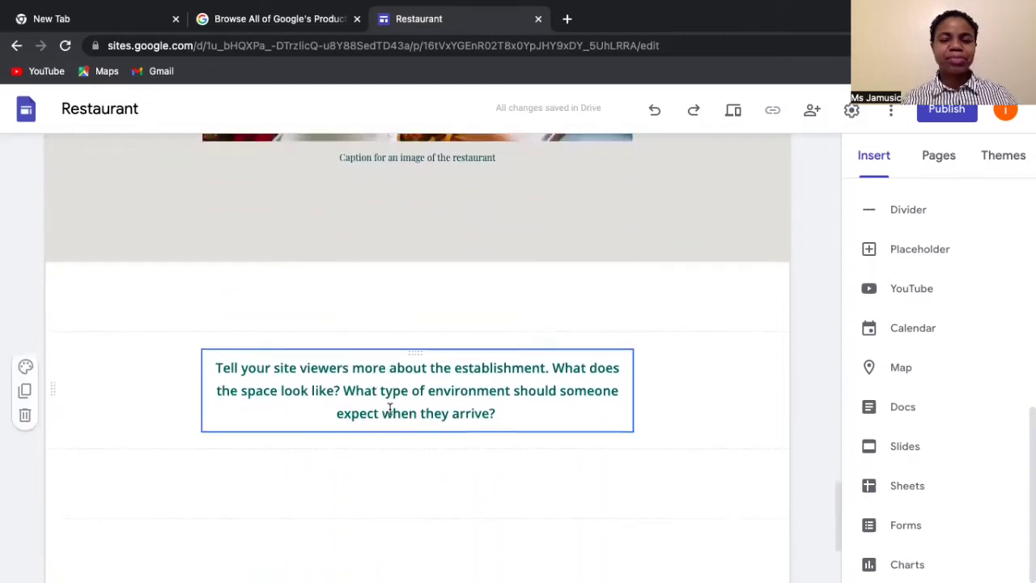
click(389, 413)
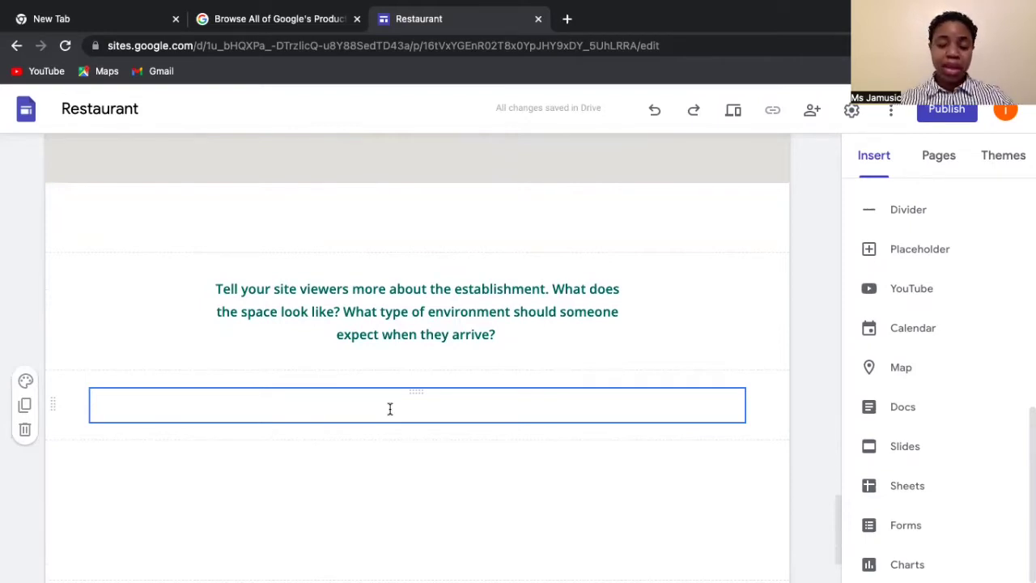
key(ctrl+z)
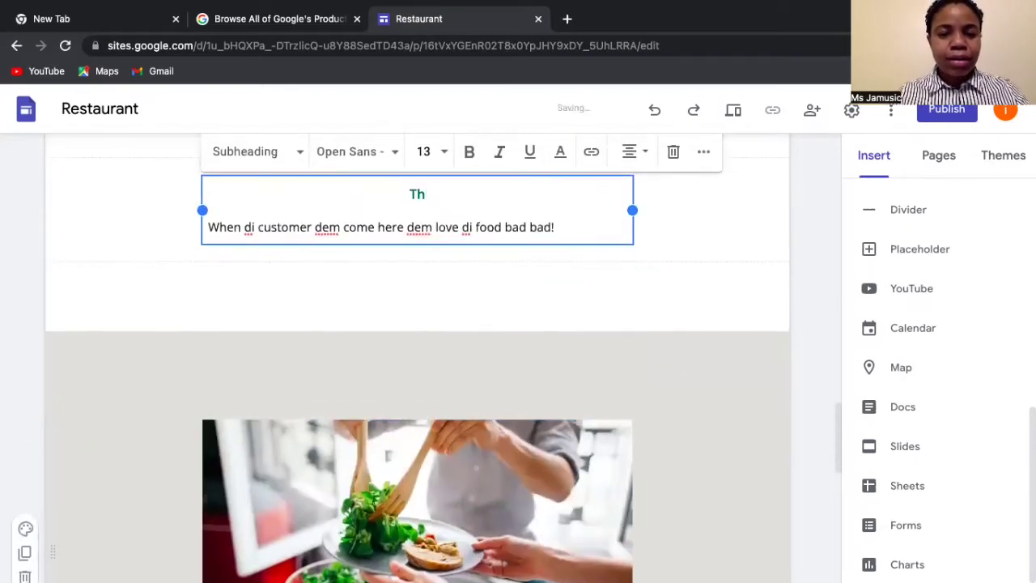
key(BackSpace)
scroll(323, 328, down, 10)
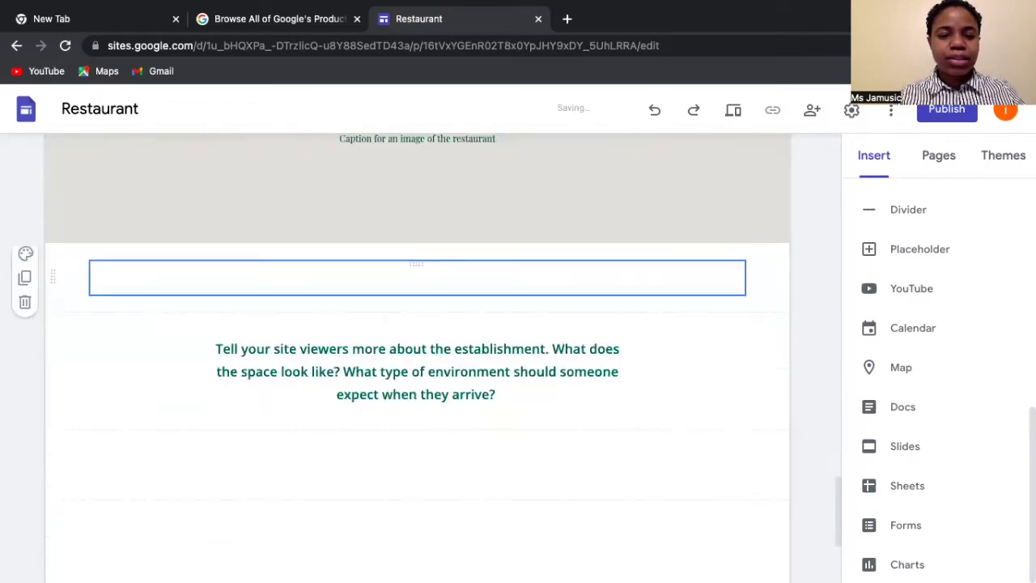
click(323, 328)
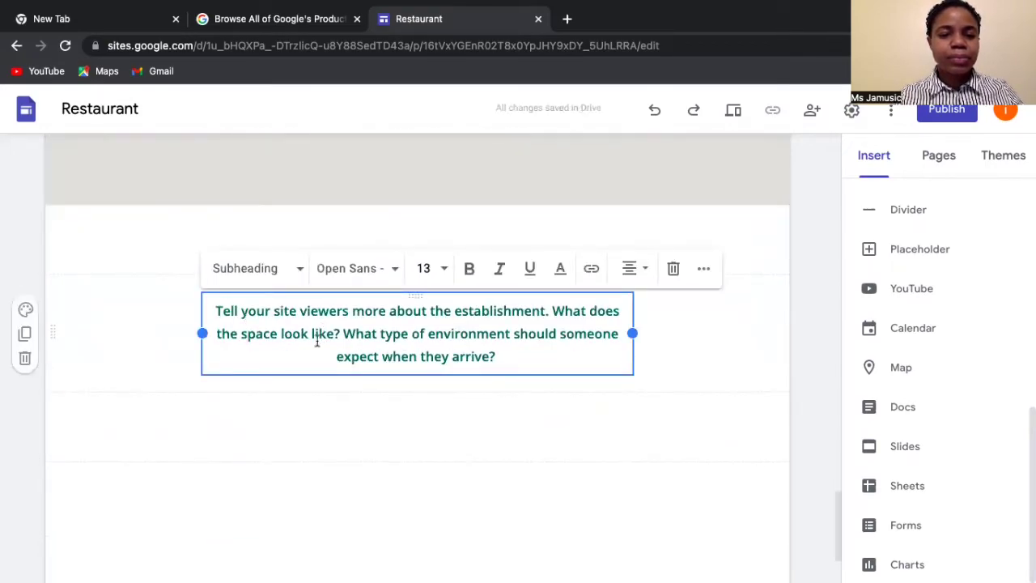
- Write 'The place nice you see! You have to see it to believe it! Come on down!'
click(215, 310)
text(The place nice you see! You have to seTell your site viewers more)
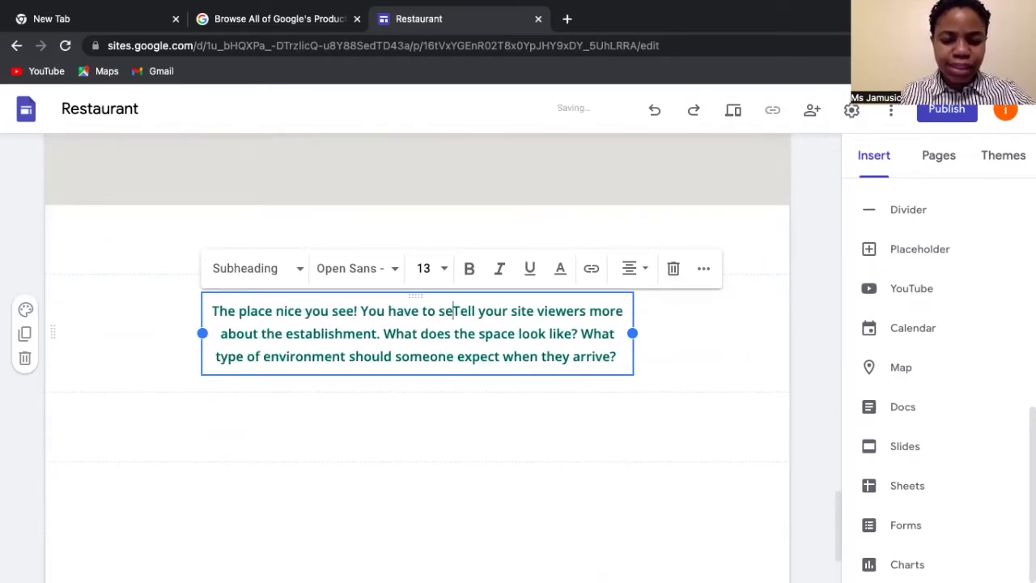
text(it to b)
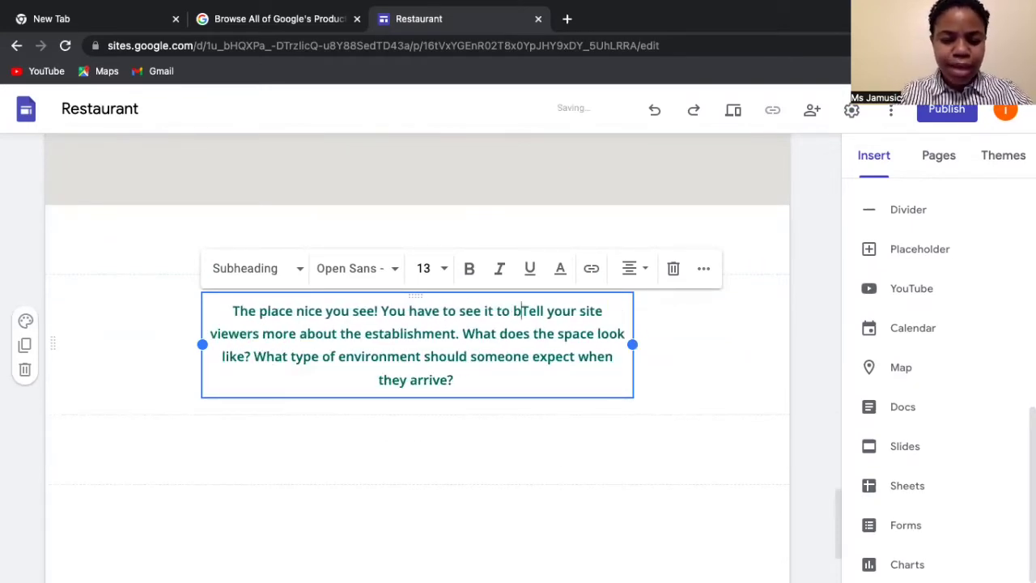
text(elieb)
key(BackSpace)
text(ve it!)
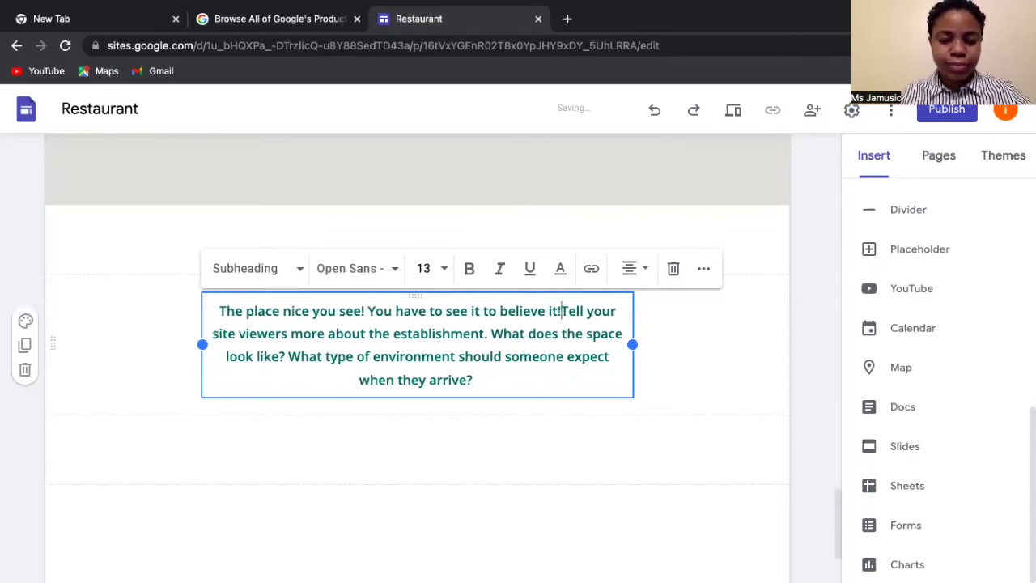
text( Come )
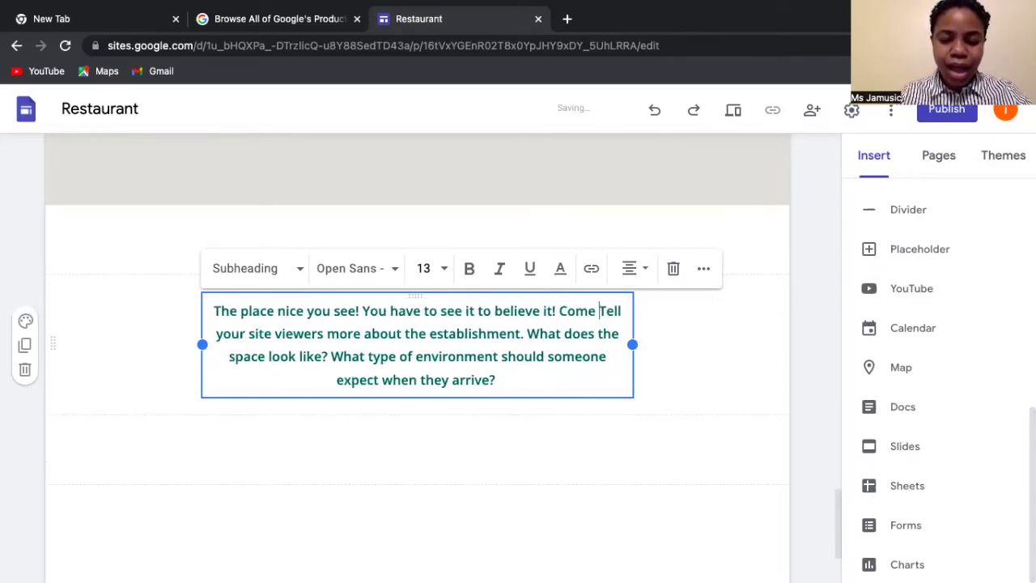
text(on down)
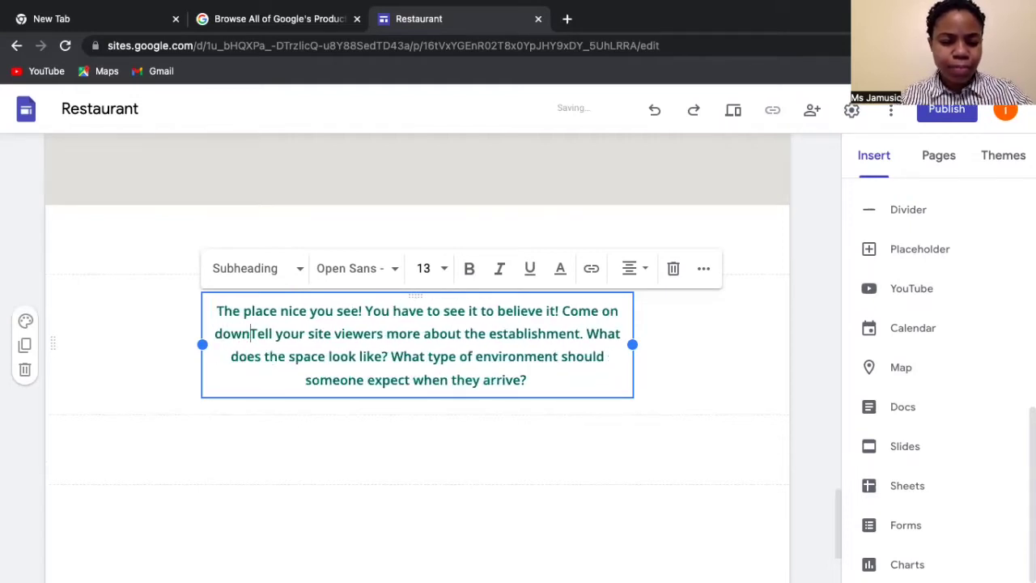
text(!)
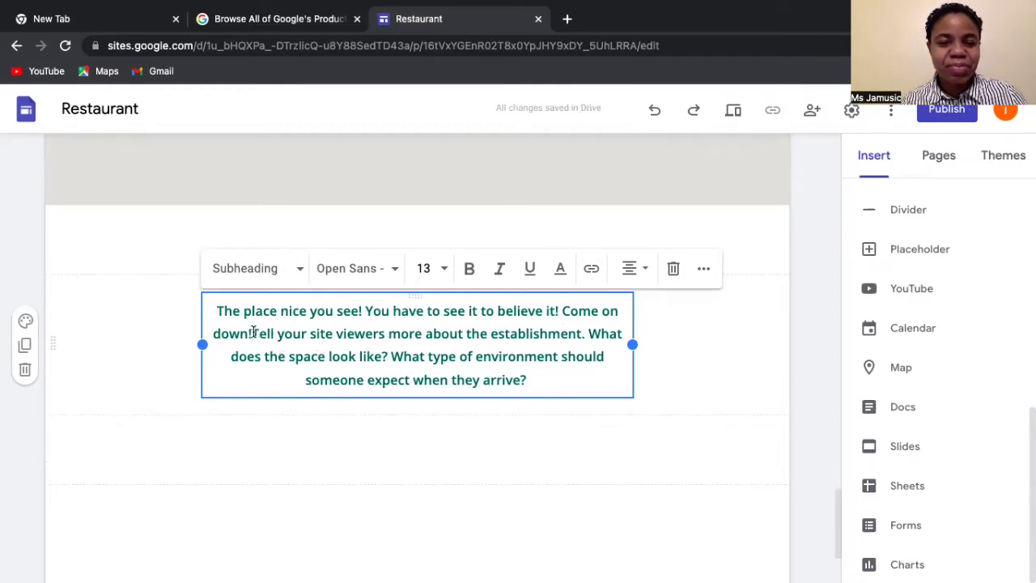
- Delete the leftover 'Tell your site viewers' placeholder sentences from the description
drag(254, 333, 568, 391)
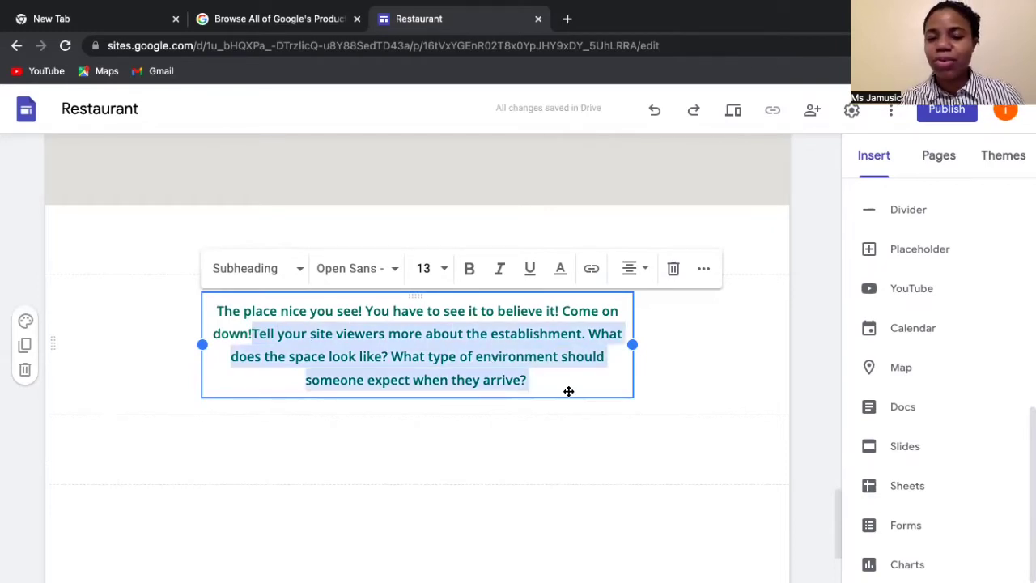
key(BackSpace)
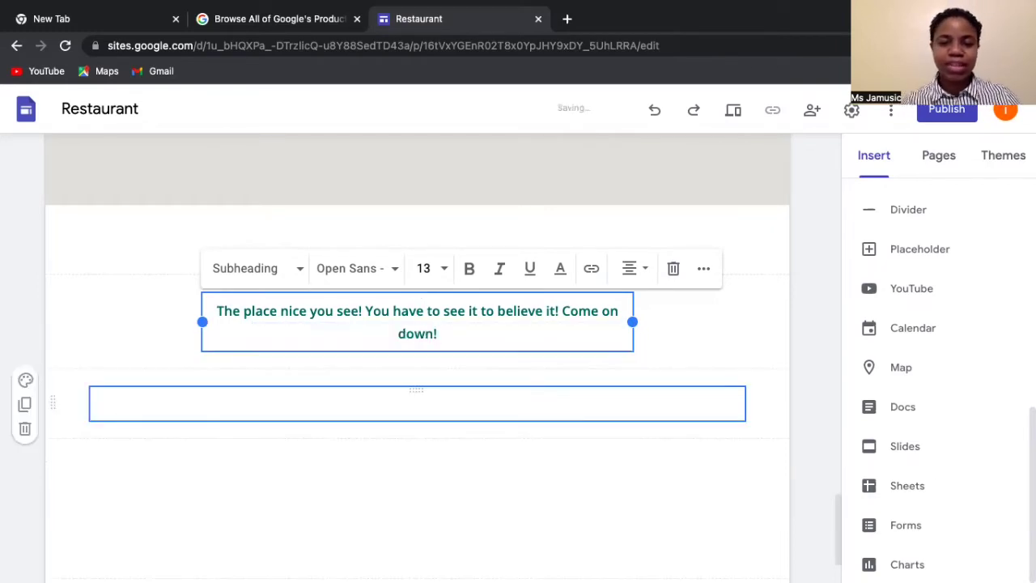
scroll(513, 388, down, 3)
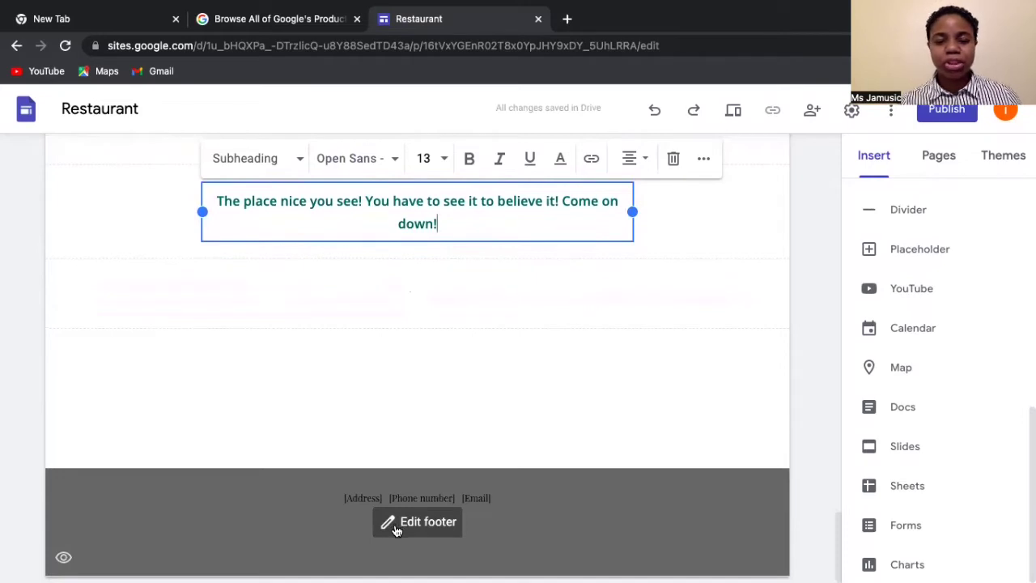
- Replace the footer's Address placeholder with the restaurant's street address
click(394, 524)
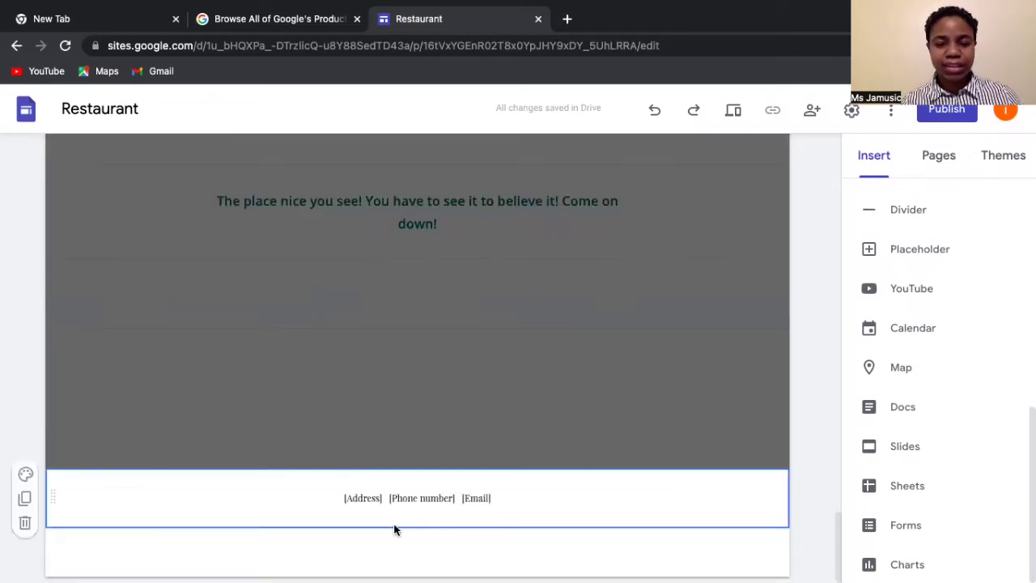
click(348, 500)
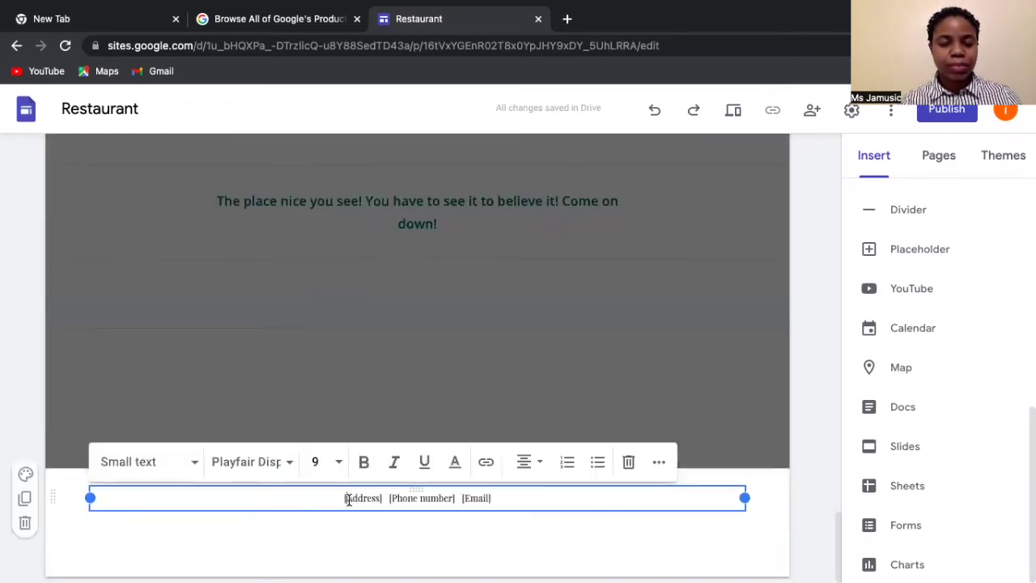
text(123)
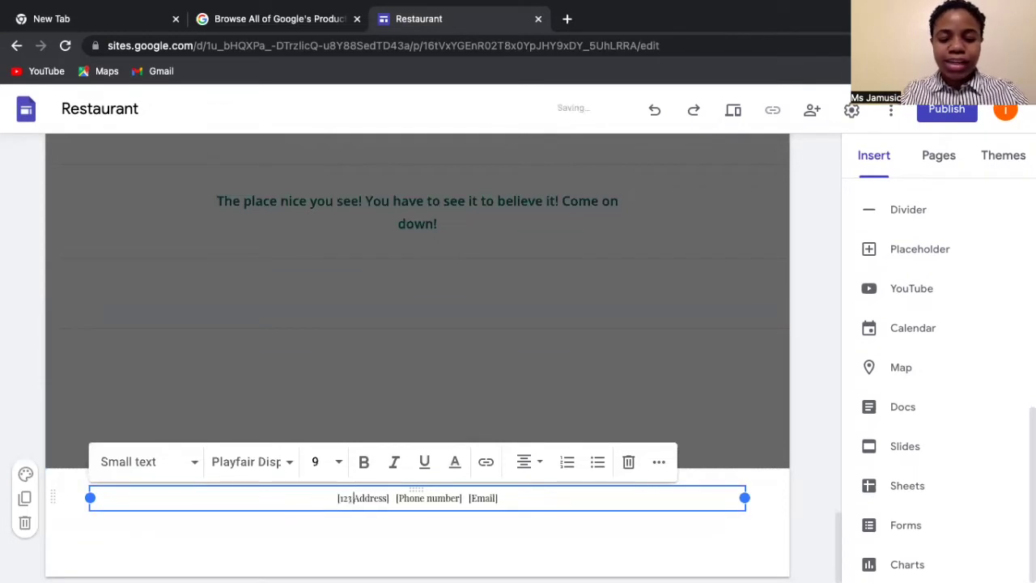
text( Jamaica)
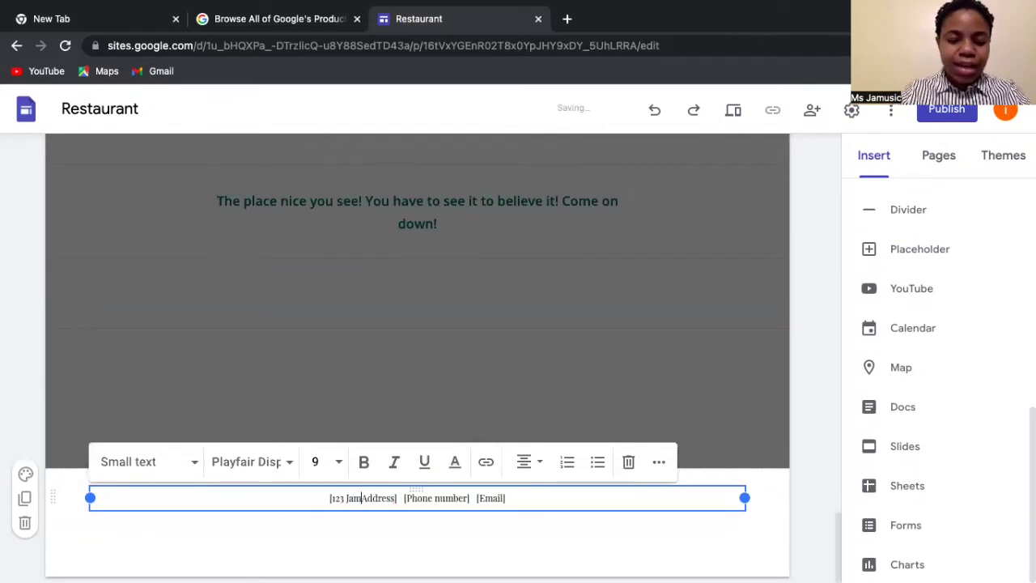
text(n St)
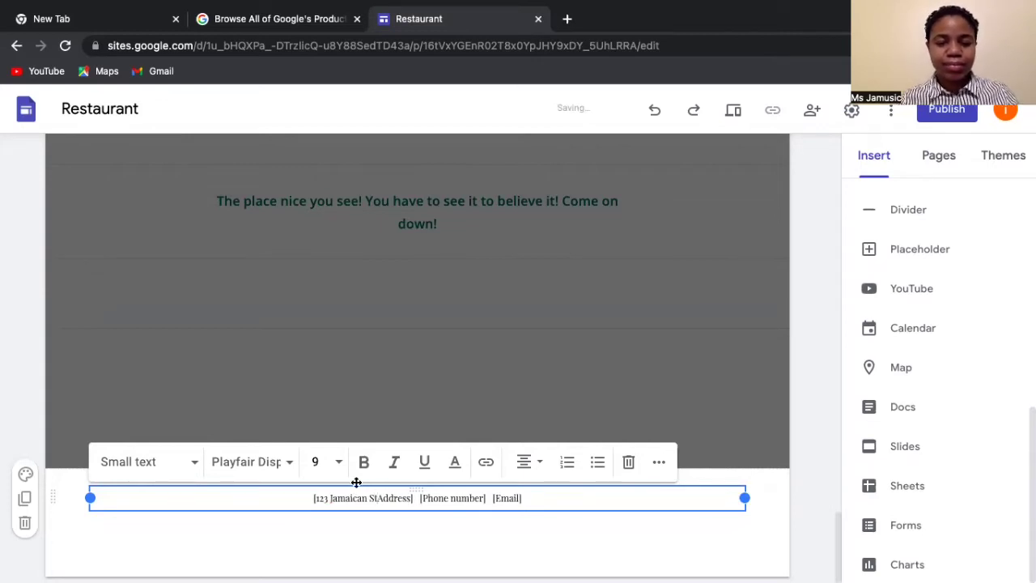
drag(377, 496, 410, 499)
key(BackSpace)
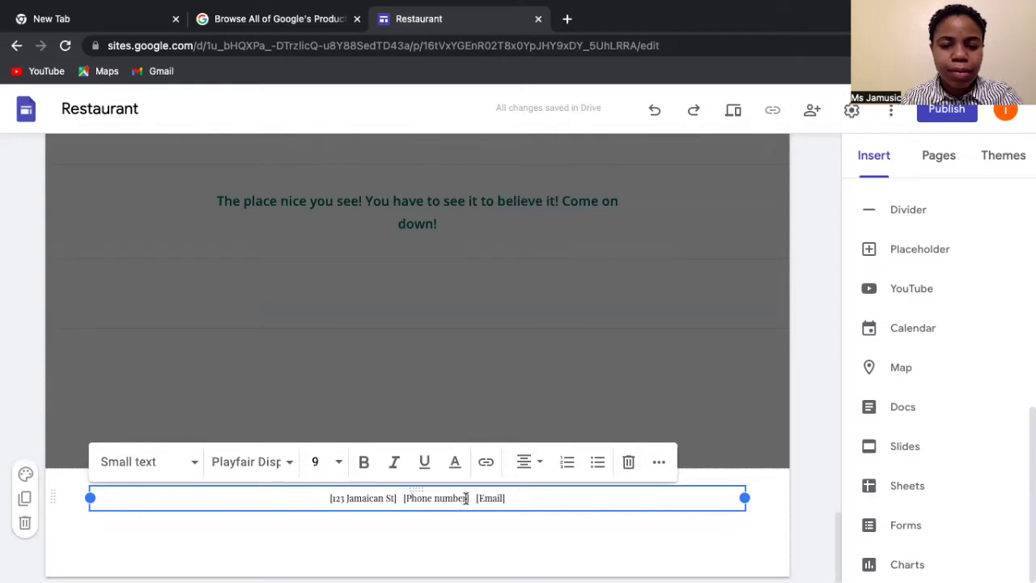
- Add the restaurant's phone number and e-mail address after the Phone number and Email labels
text(: )
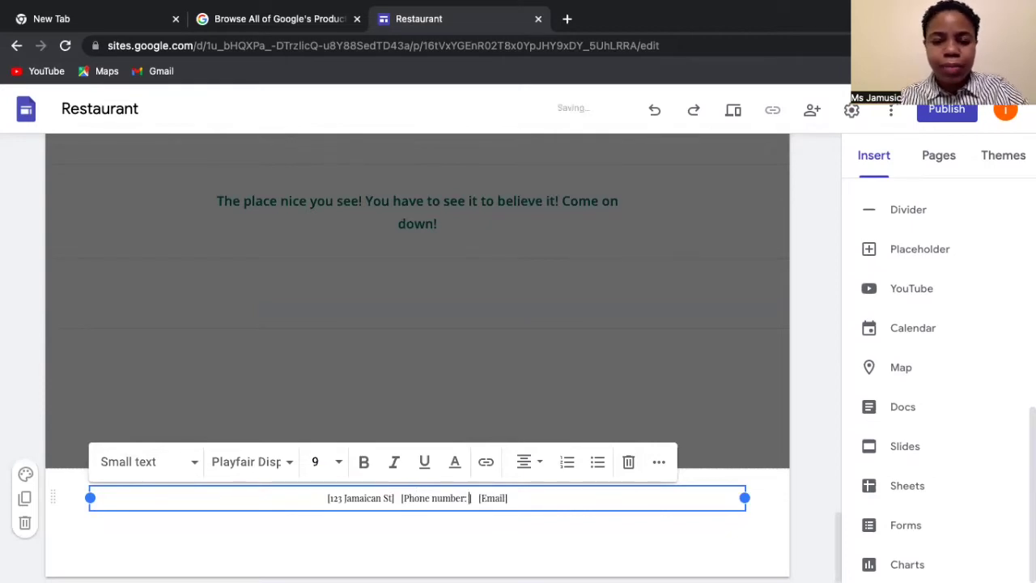
text(876)
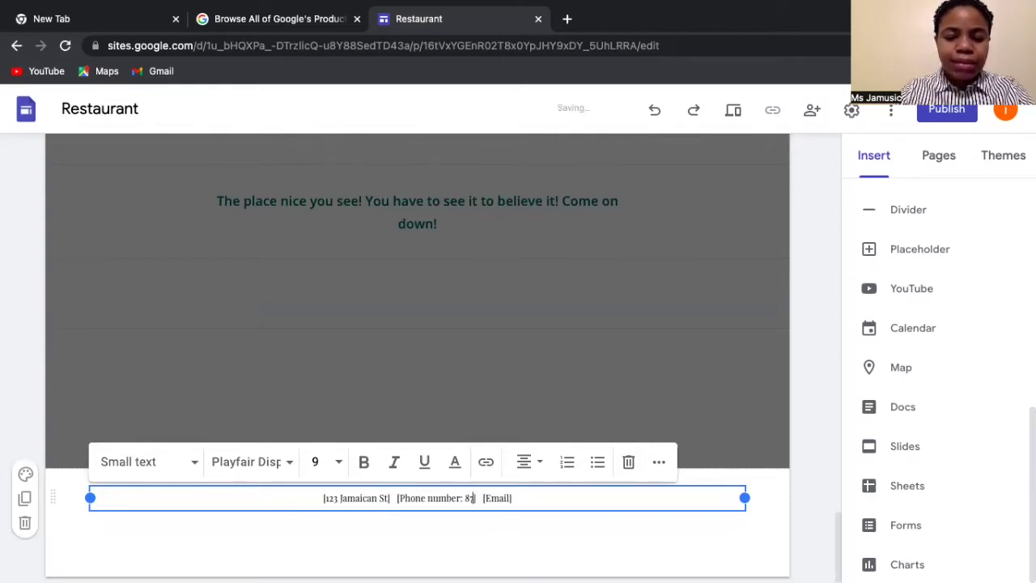
text(-)
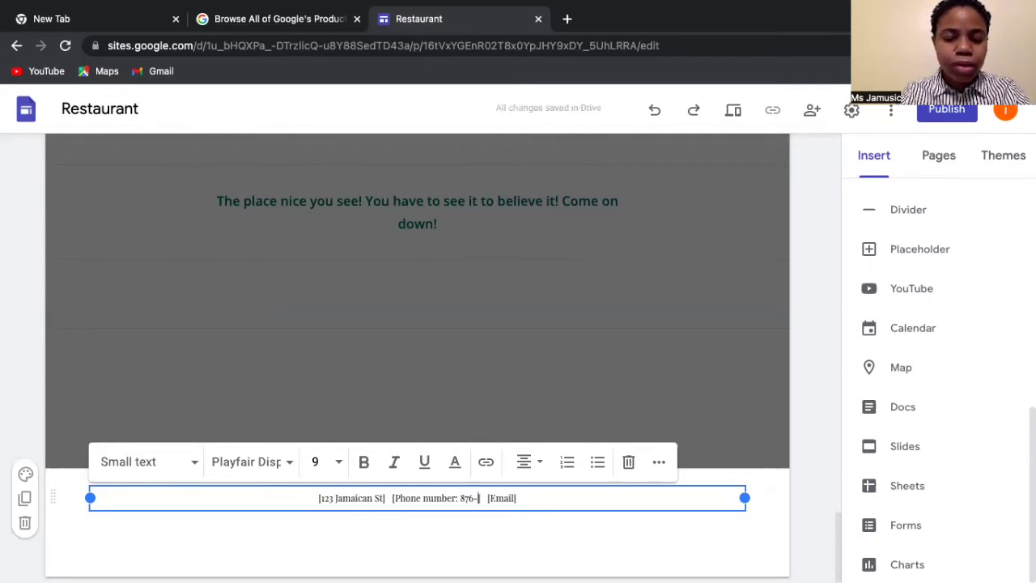
text(123-)
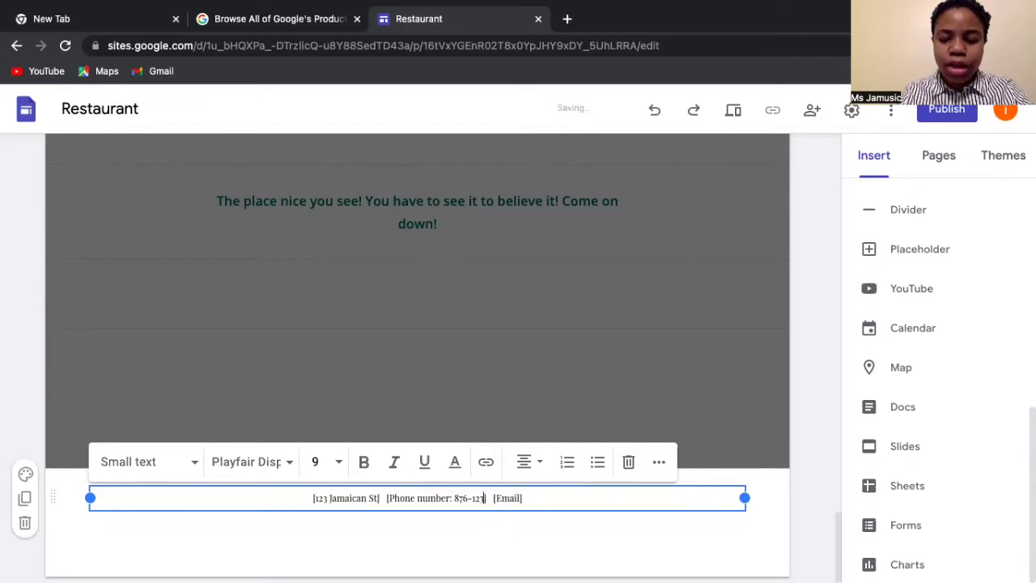
text(456)
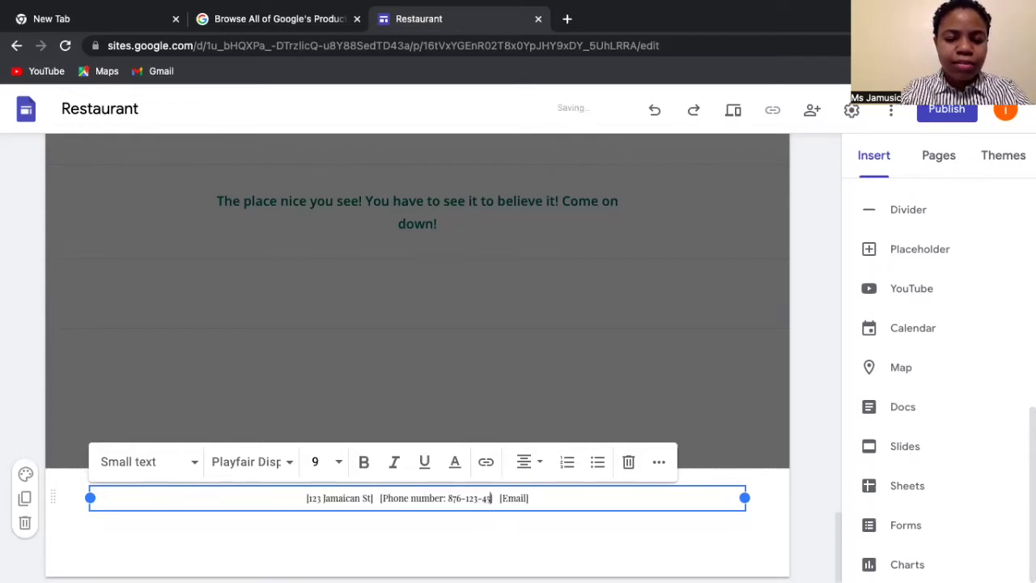
text(7)
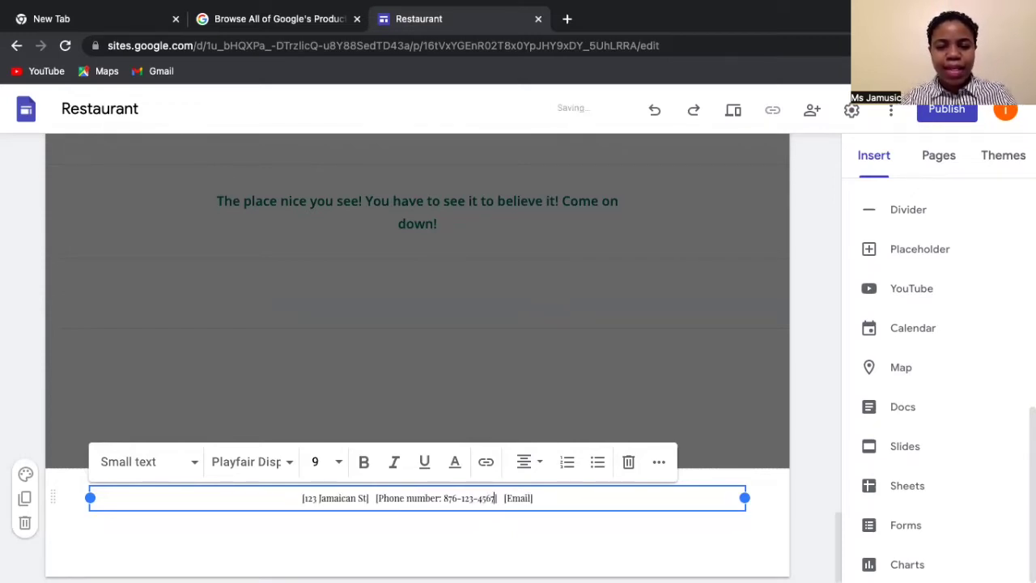
click(508, 498)
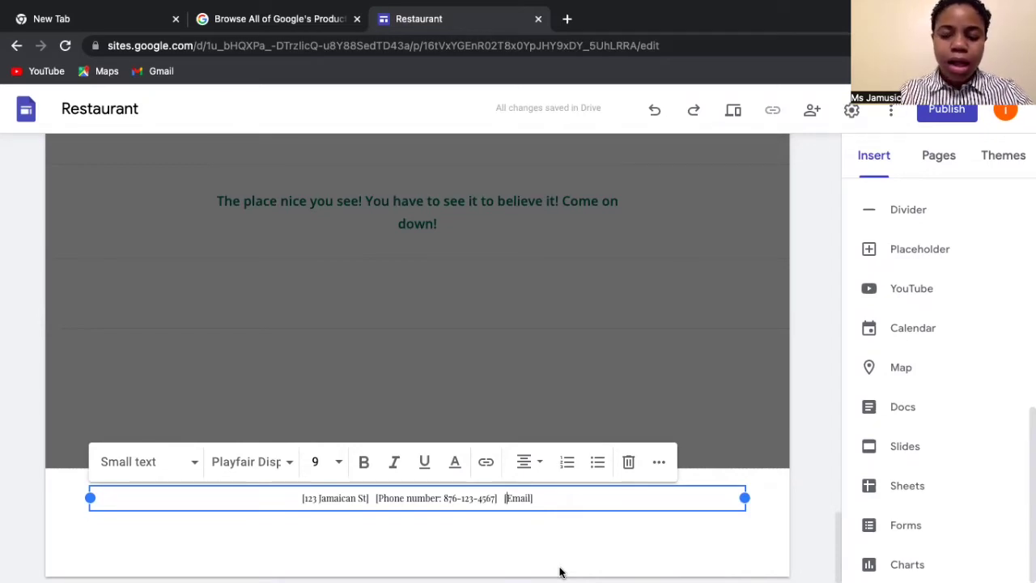
text(ilove)
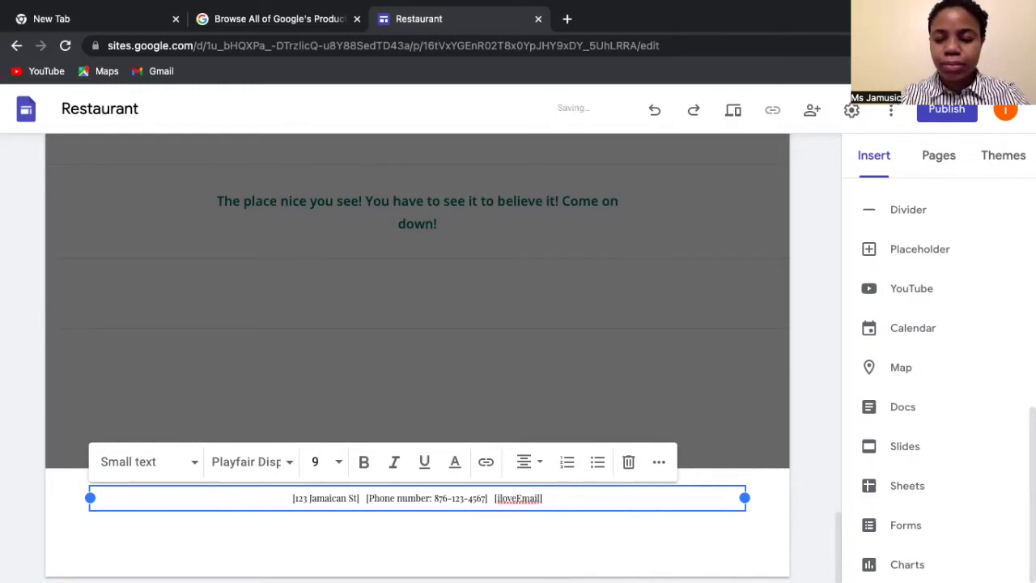
key(BackSpace)
key(BackSpace)
key(BackSpace)
key(BackSpace)
key(BackSpace)
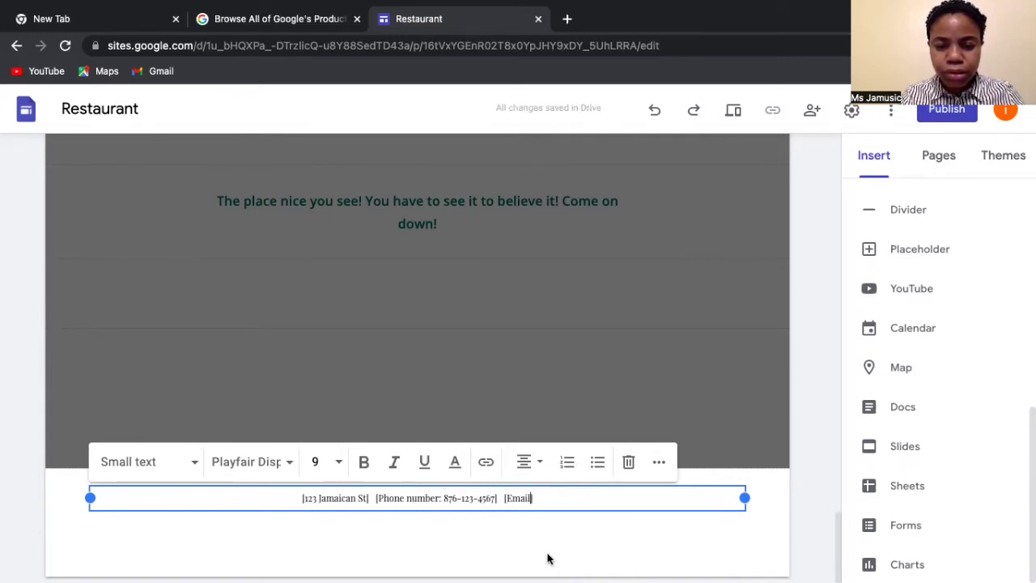
text(: )
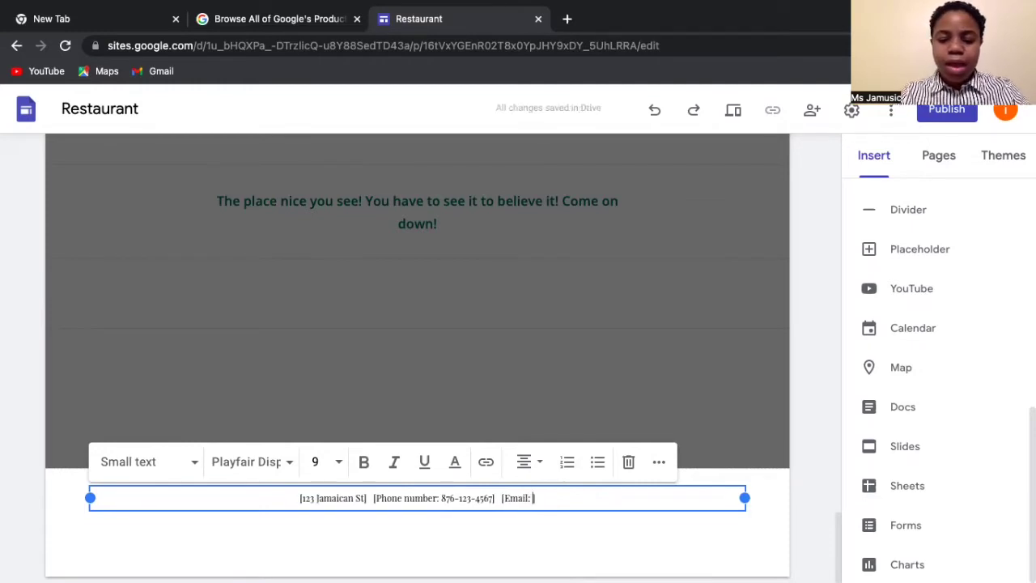
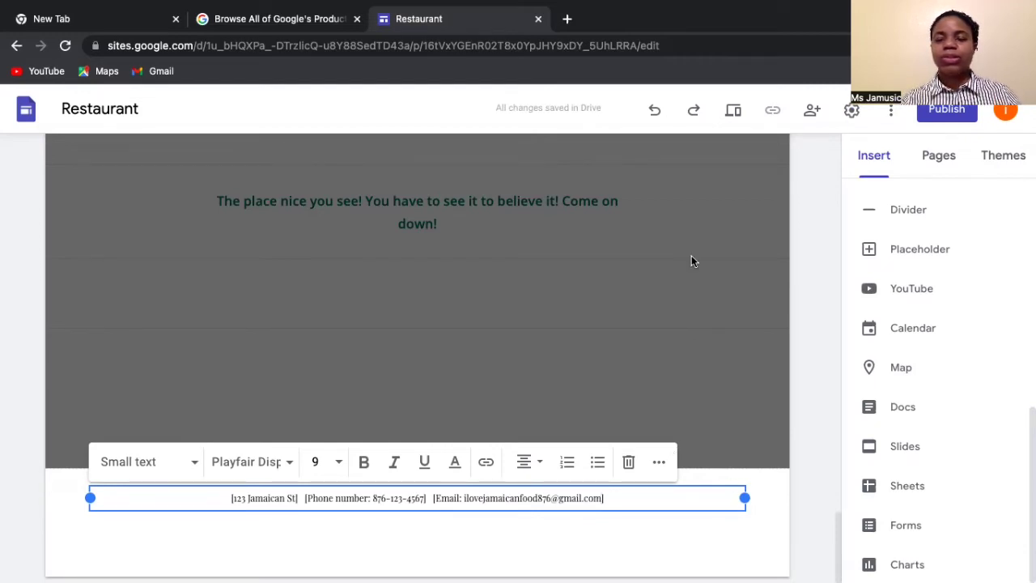
scroll(693, 259, up, 10)
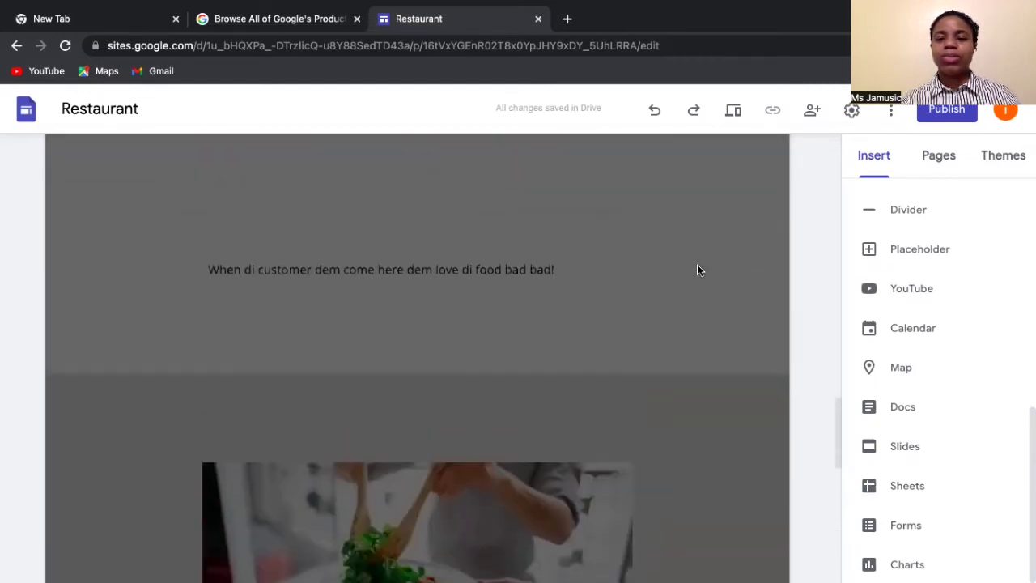
scroll(699, 235, up, 1)
scroll(699, 236, down, 5)
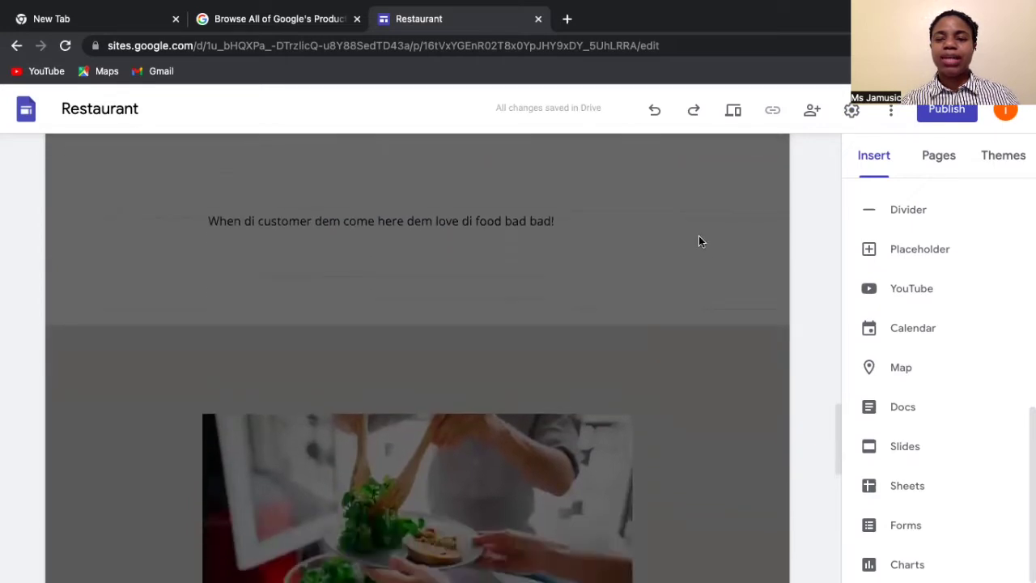
scroll(698, 235, down, 10)
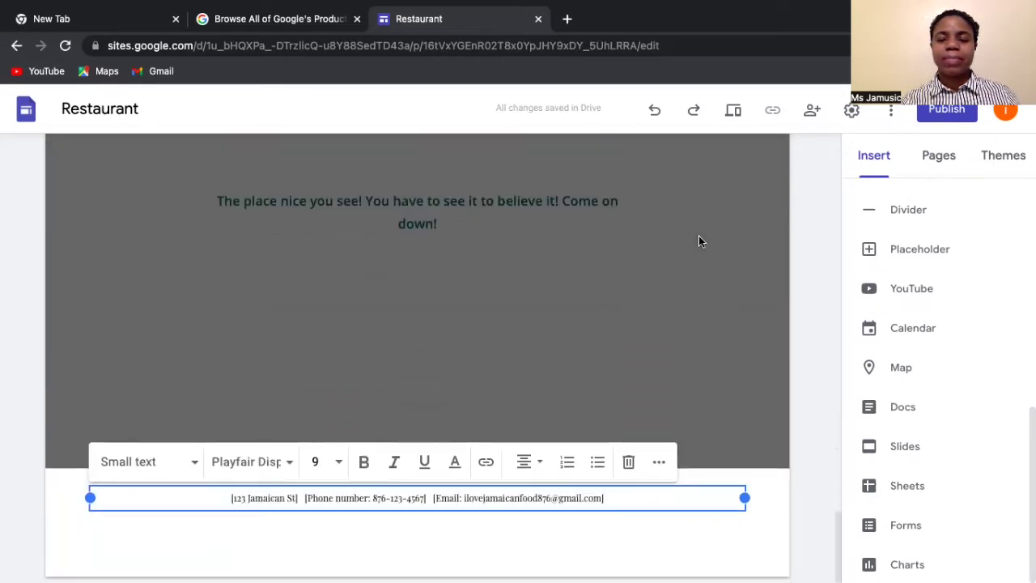
scroll(699, 236, up, 12)
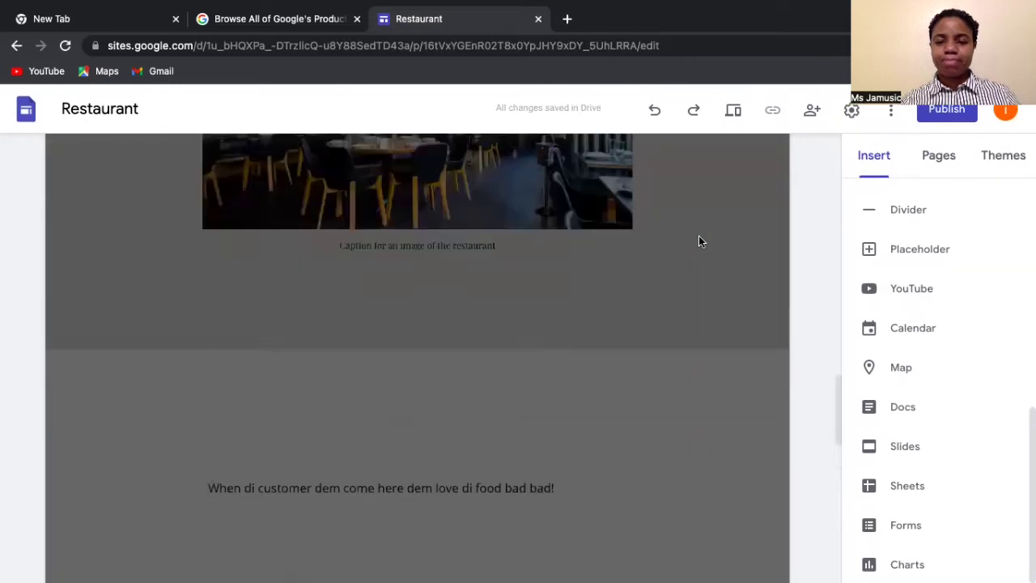
scroll(699, 241, up, 6)
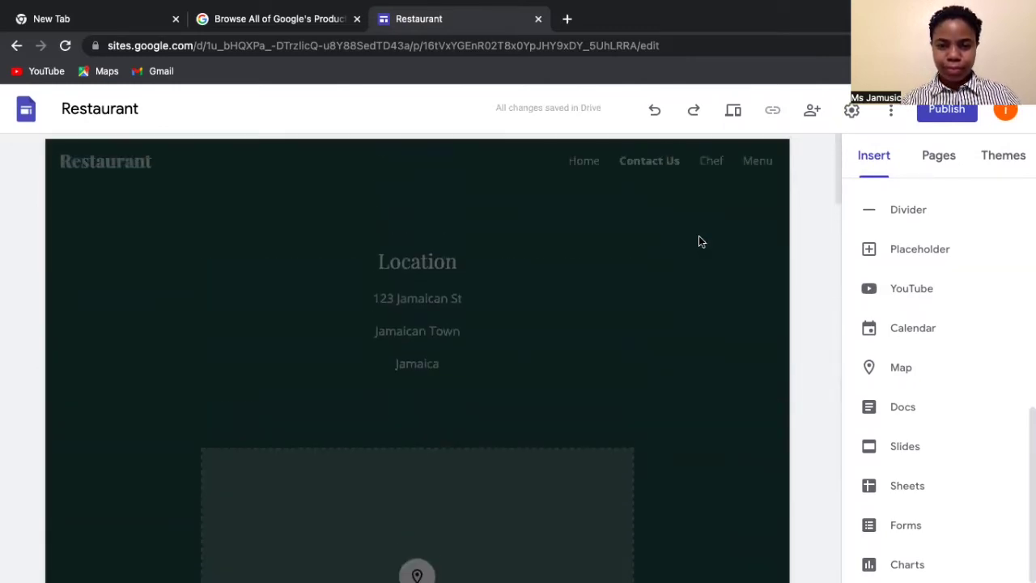
scroll(572, 255, down, 2)
scroll(572, 255, up, 3)
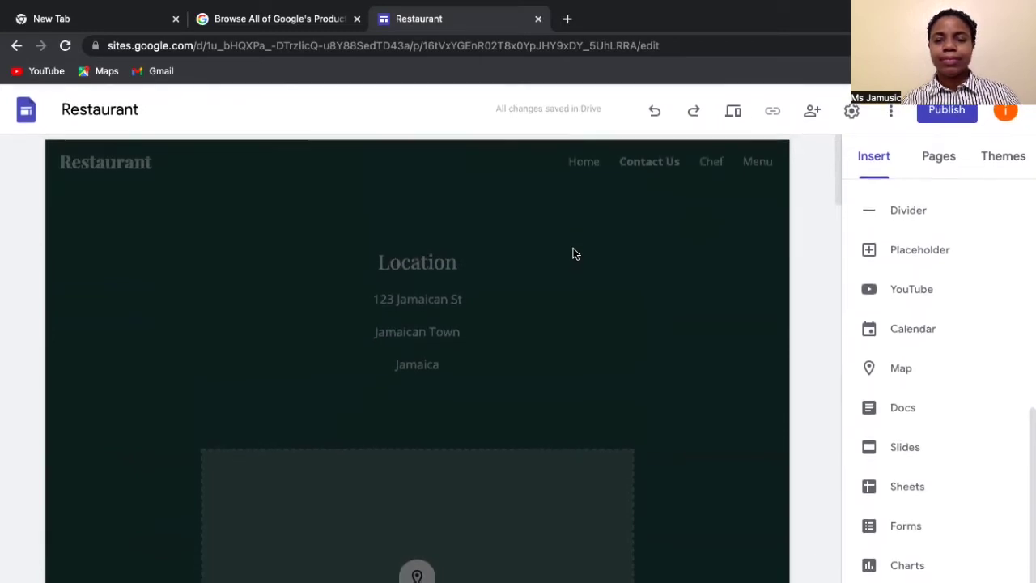
scroll(572, 255, down, 1)
scroll(573, 254, up, 1)
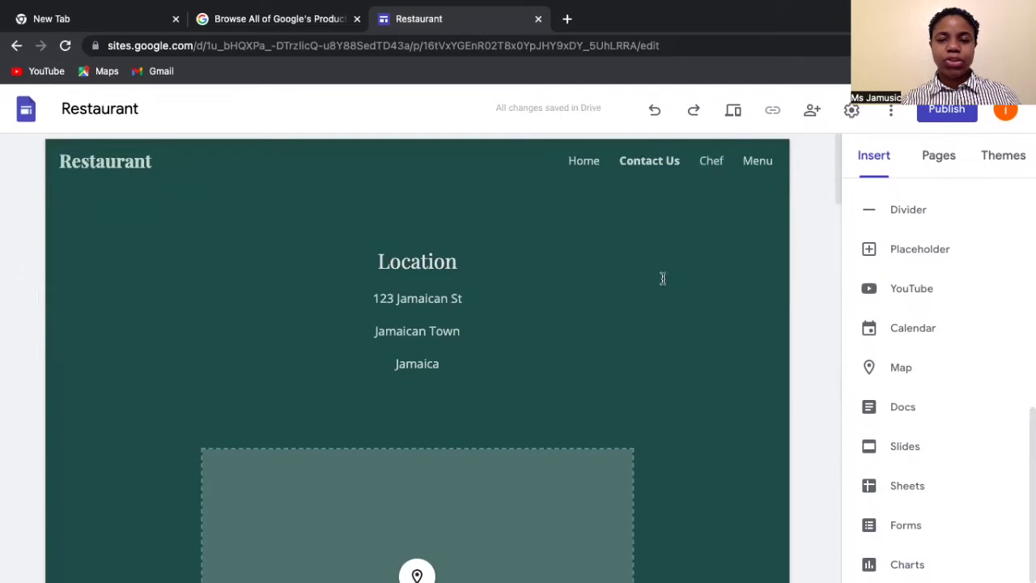
- Go to the Chef page and scroll down to the chef bio text box
click(713, 161)
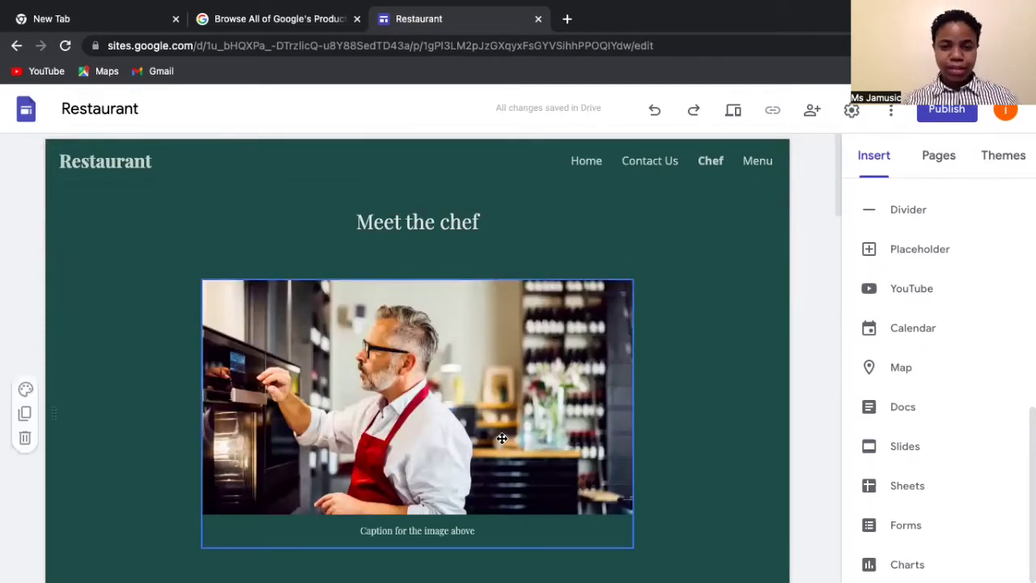
scroll(502, 438, down, 2)
scroll(502, 438, down, 4)
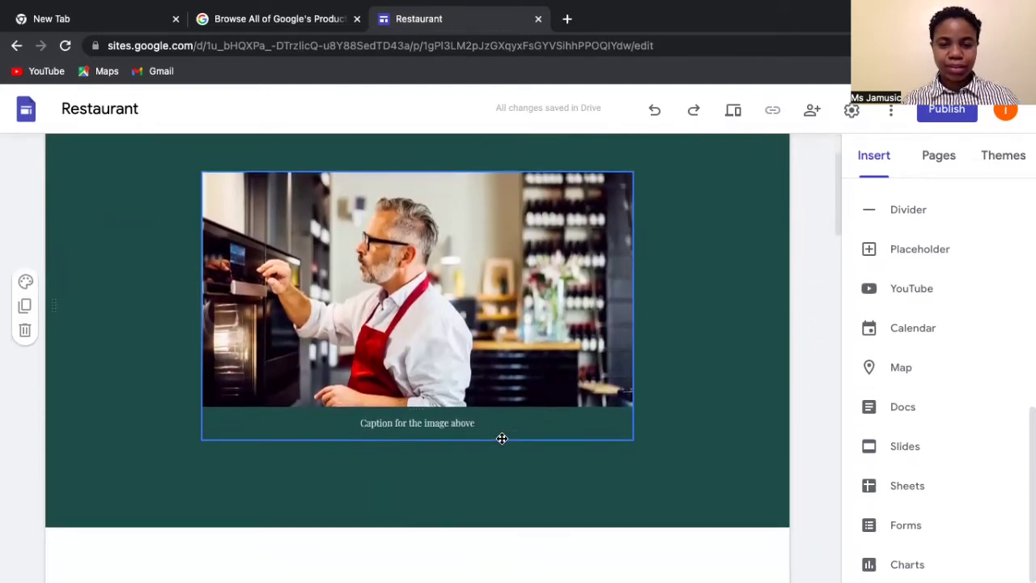
scroll(502, 442, down, 3)
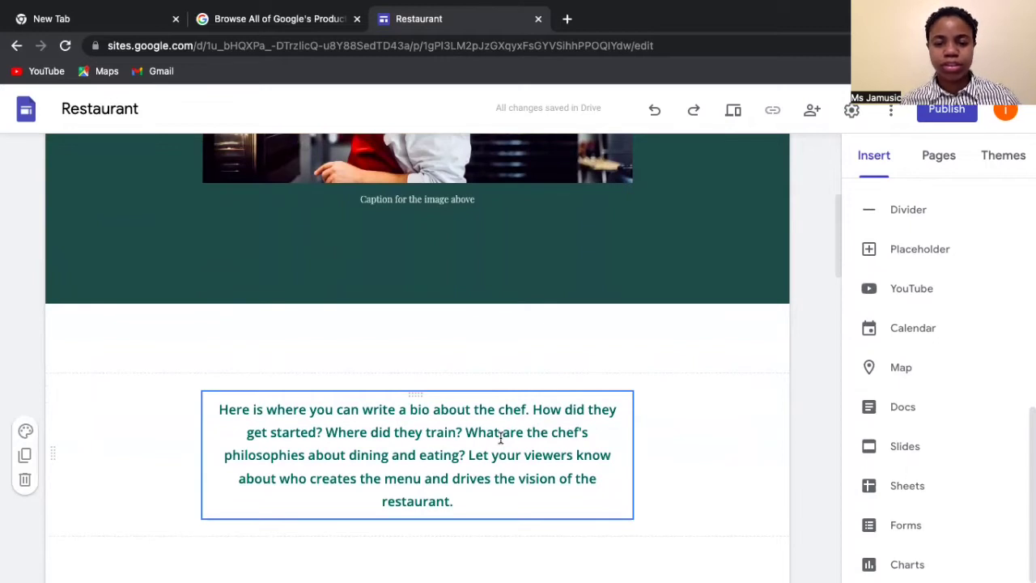
click(215, 409)
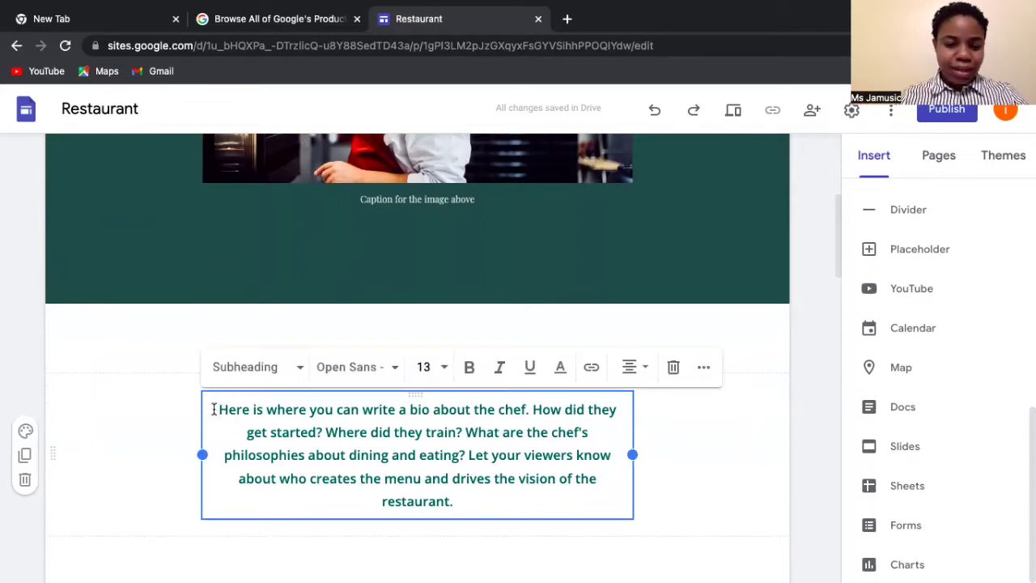
text(Di Ch)
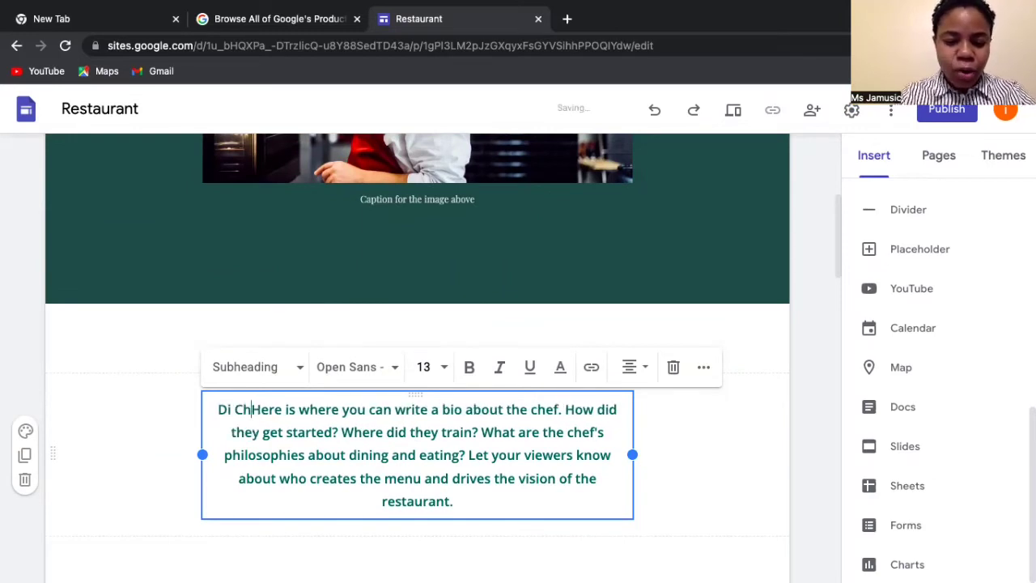
text(ef can )
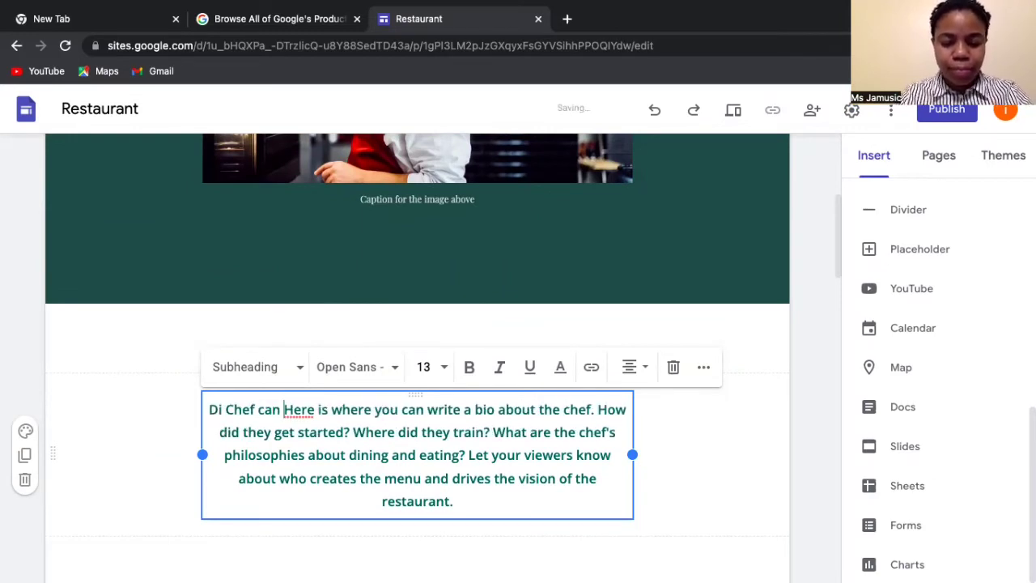
text(cook)
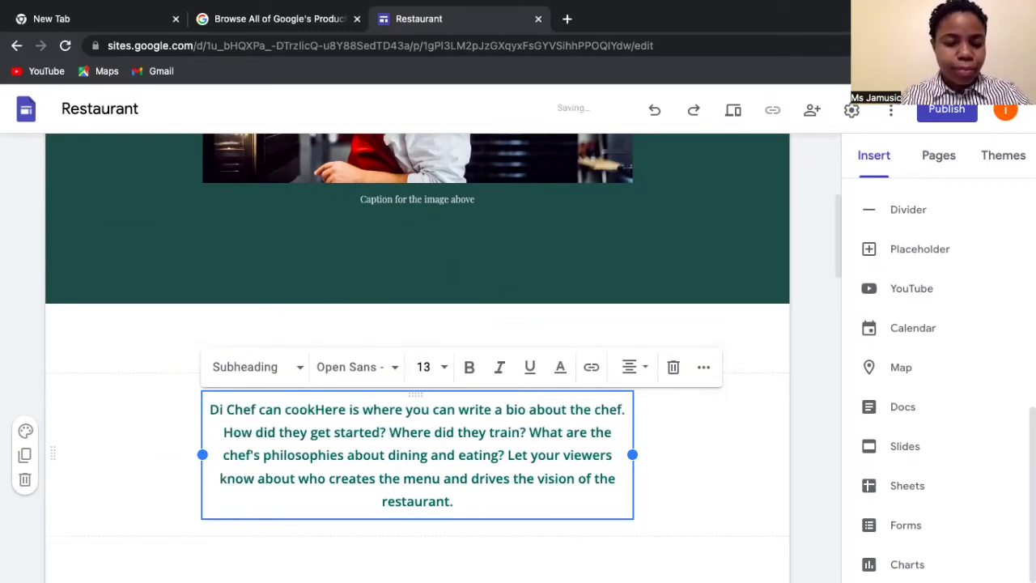
text(!)
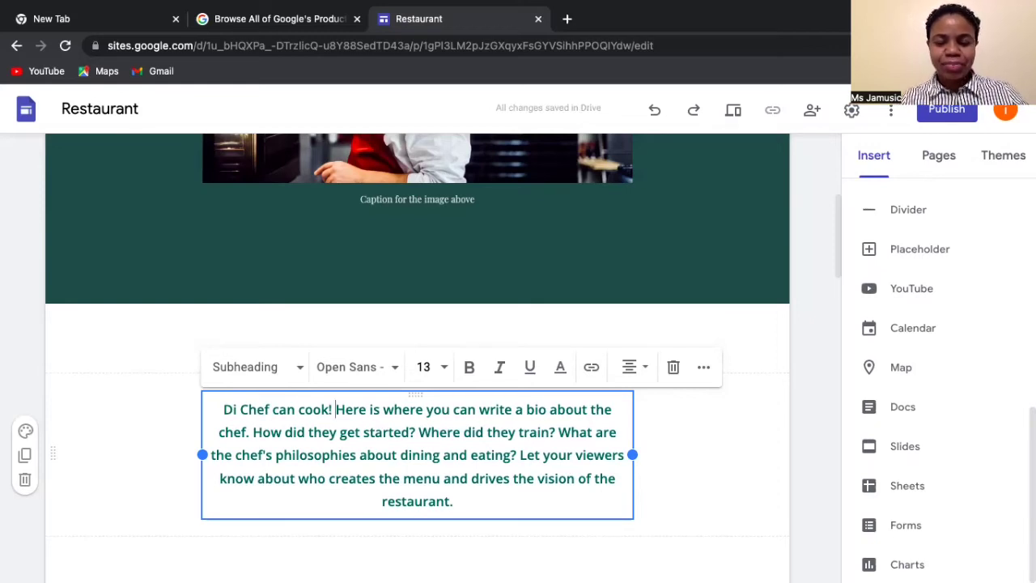
text(The chf started)
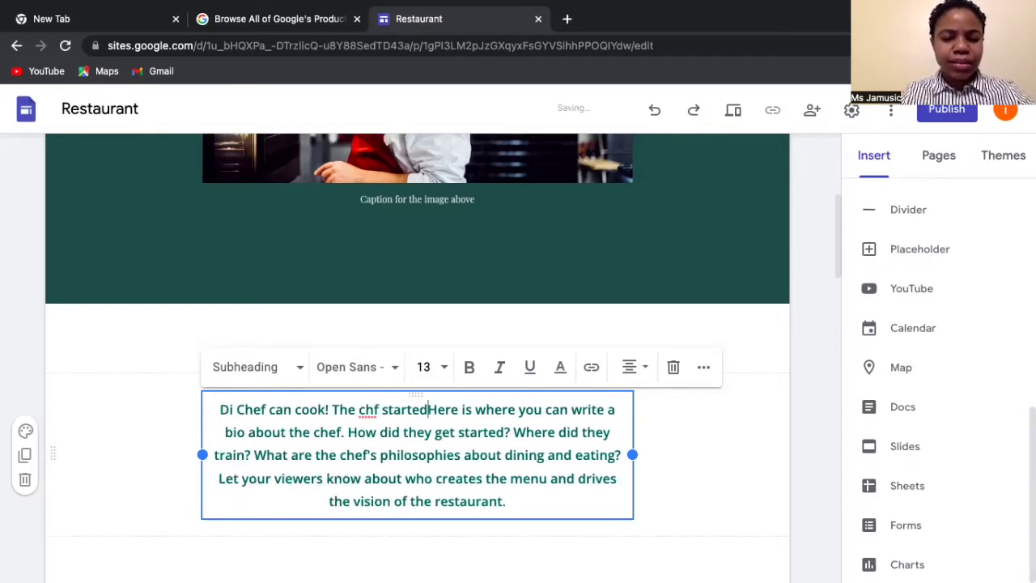
key(BackSpace)
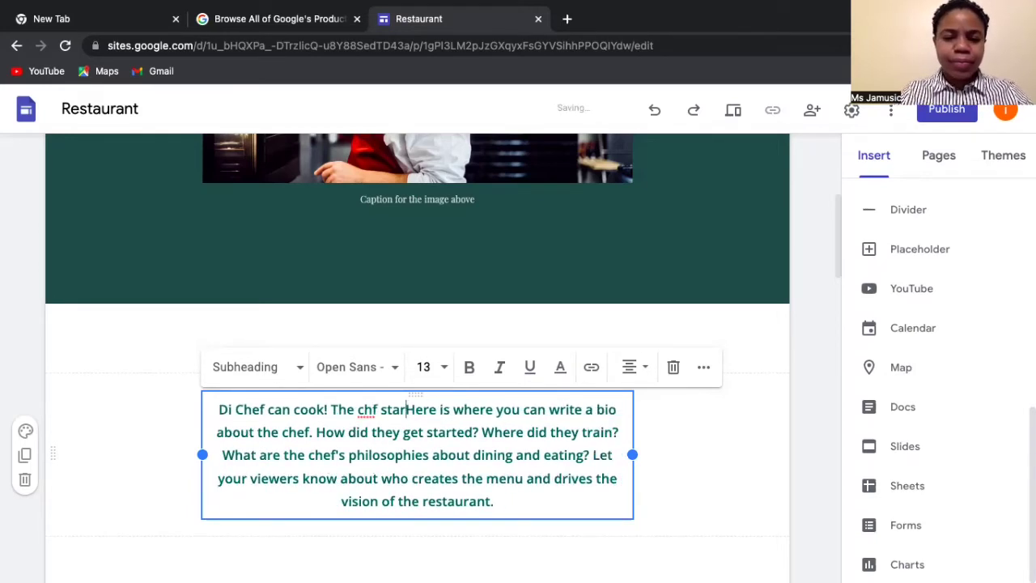
key(BackSpace)
key(BackSpace)
key(BackSpace)
key(BackSpace)
key(BackSpace)
key(BackSpace)
text(ef started )
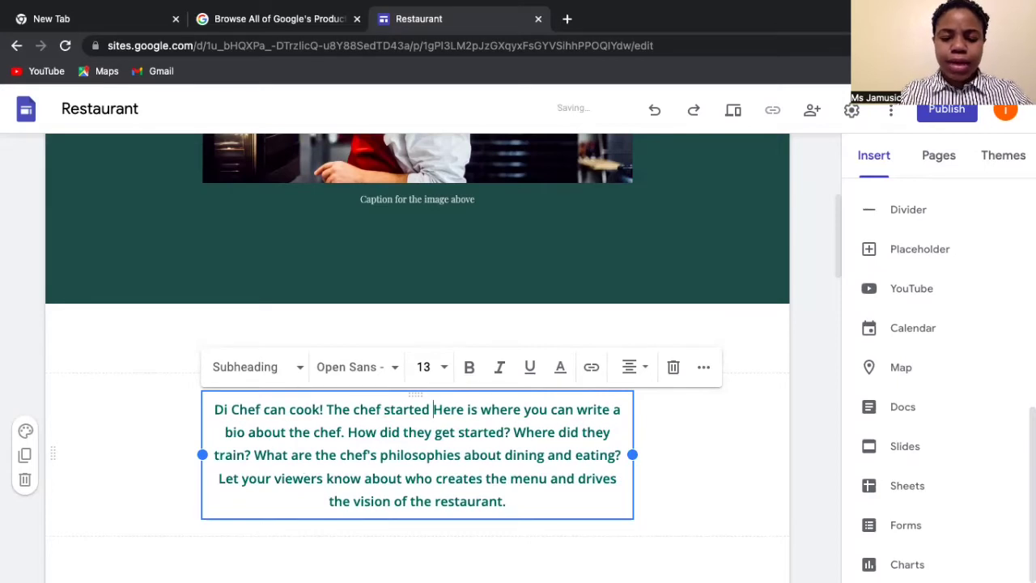
text(in his )
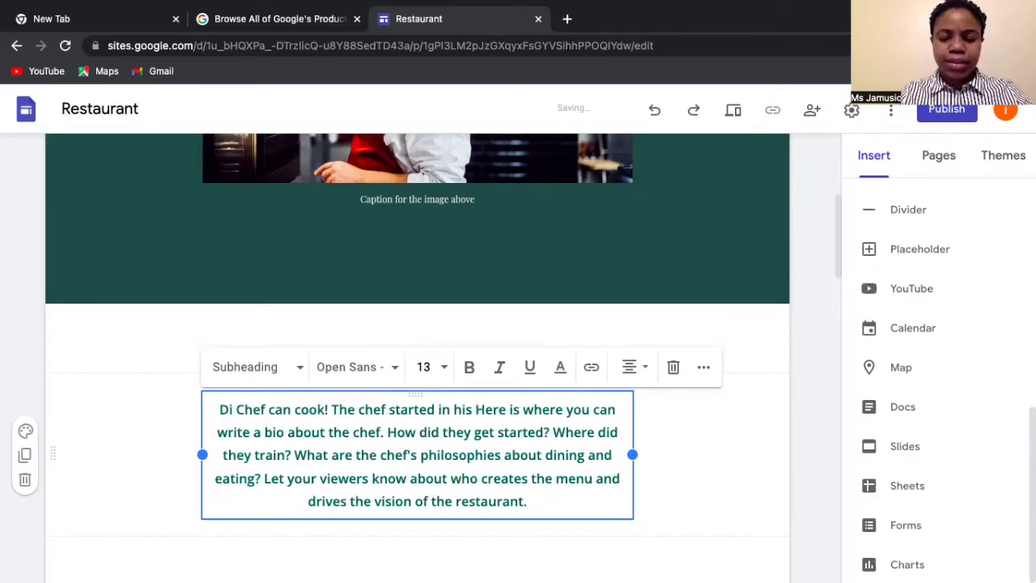
text(ki)
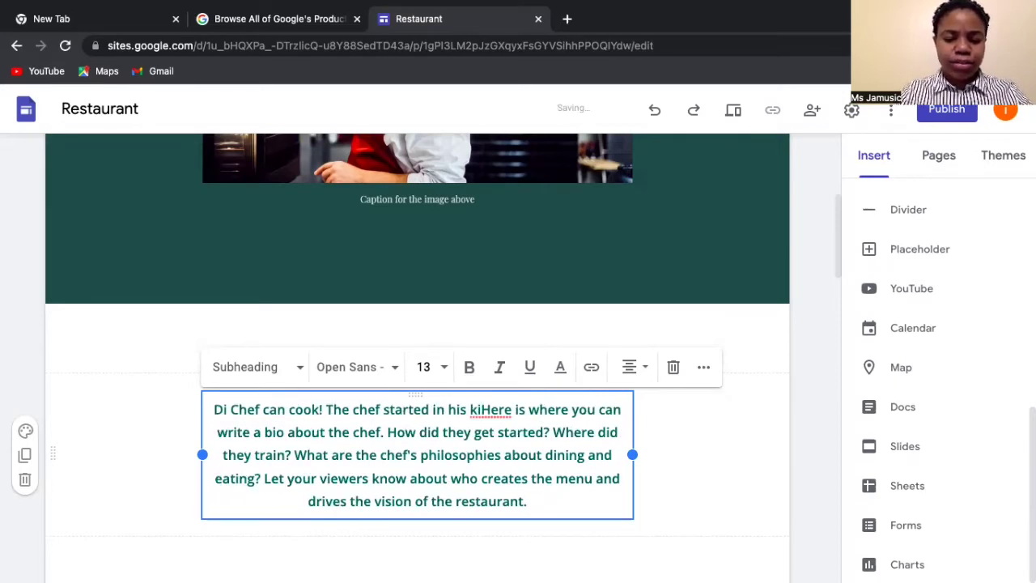
text(tchen)
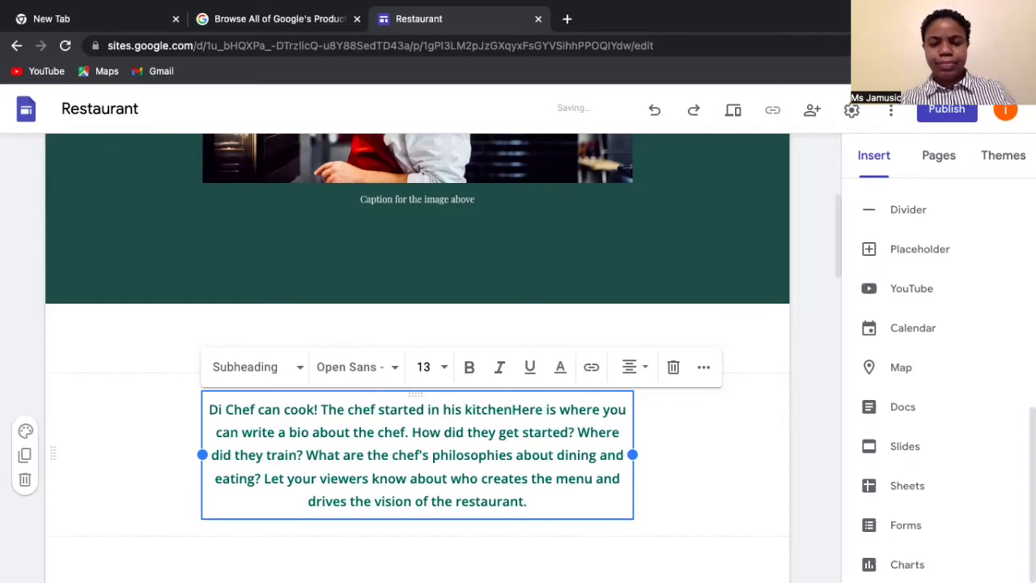
text(.)
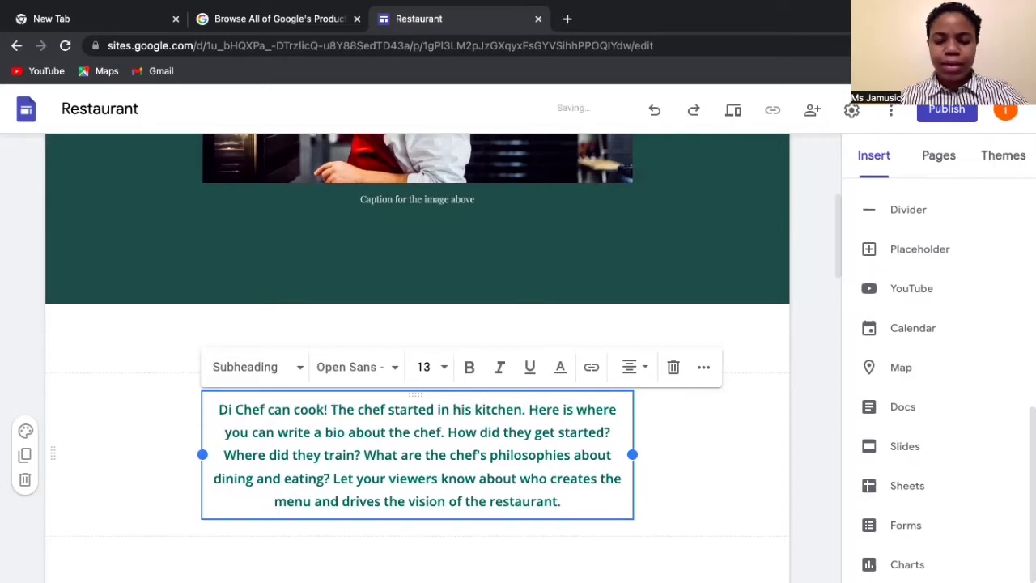
text( Him m)
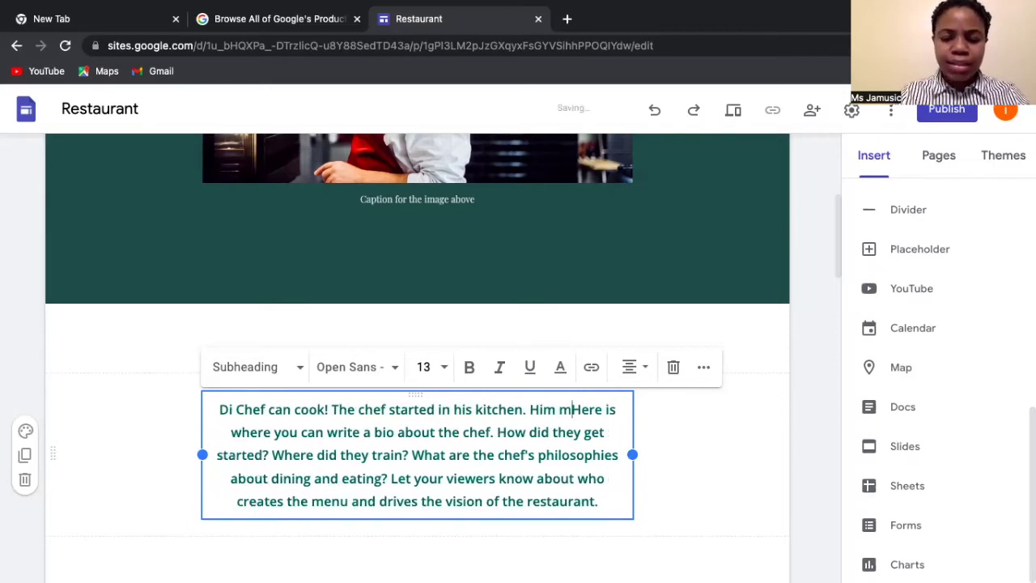
text(adda t)
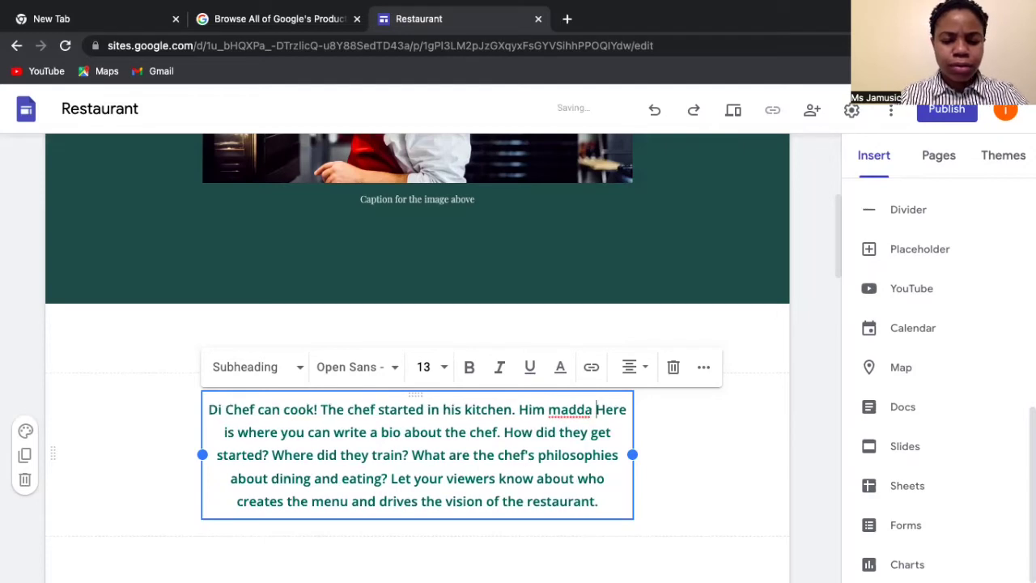
text(each him)
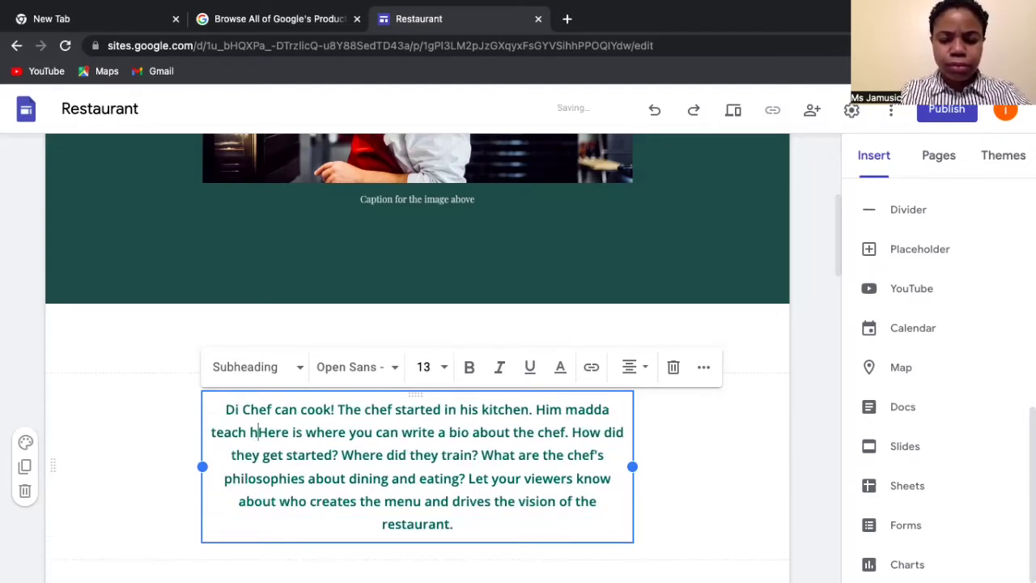
text( how fi)
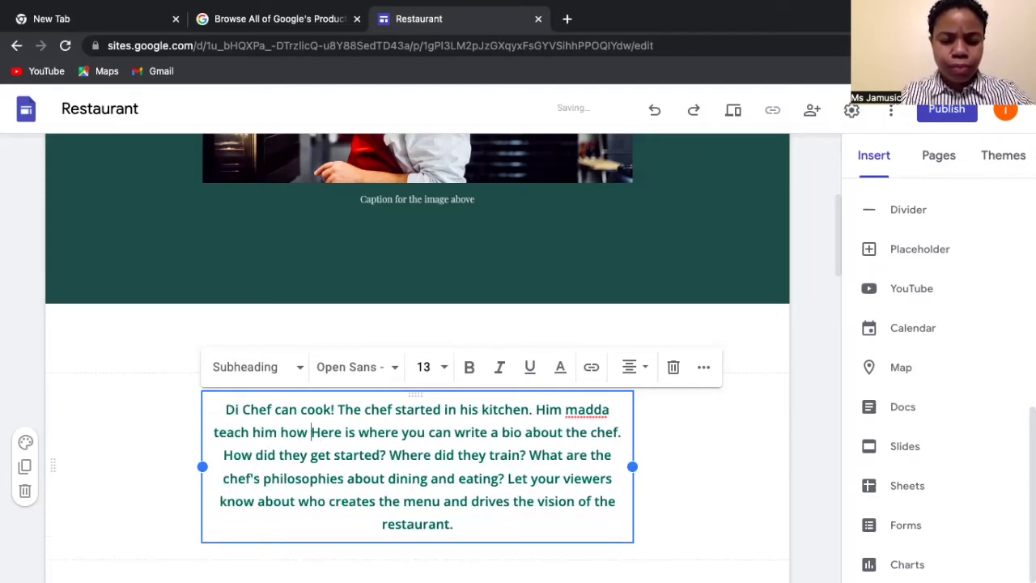
text( cook)
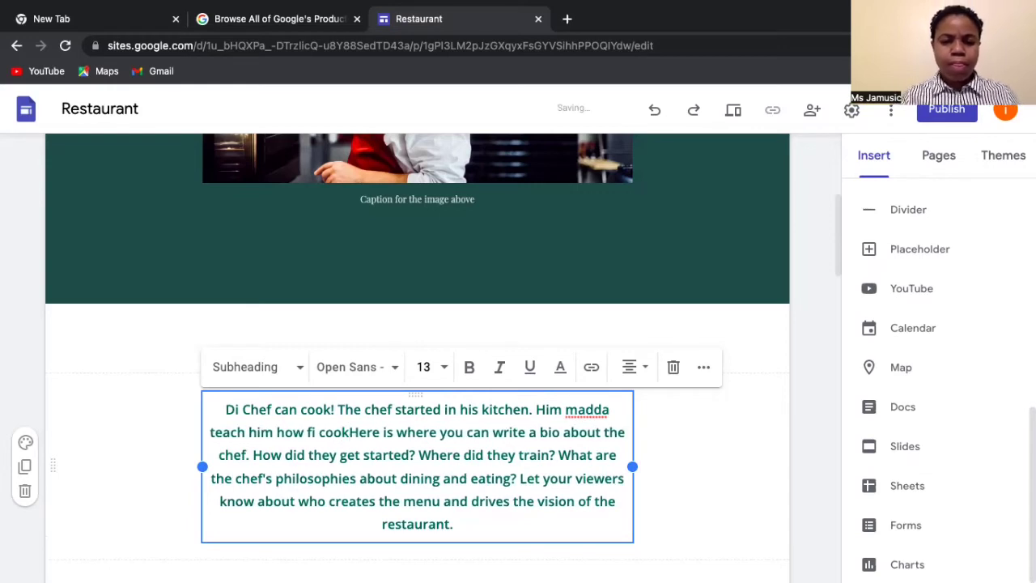
text(.)
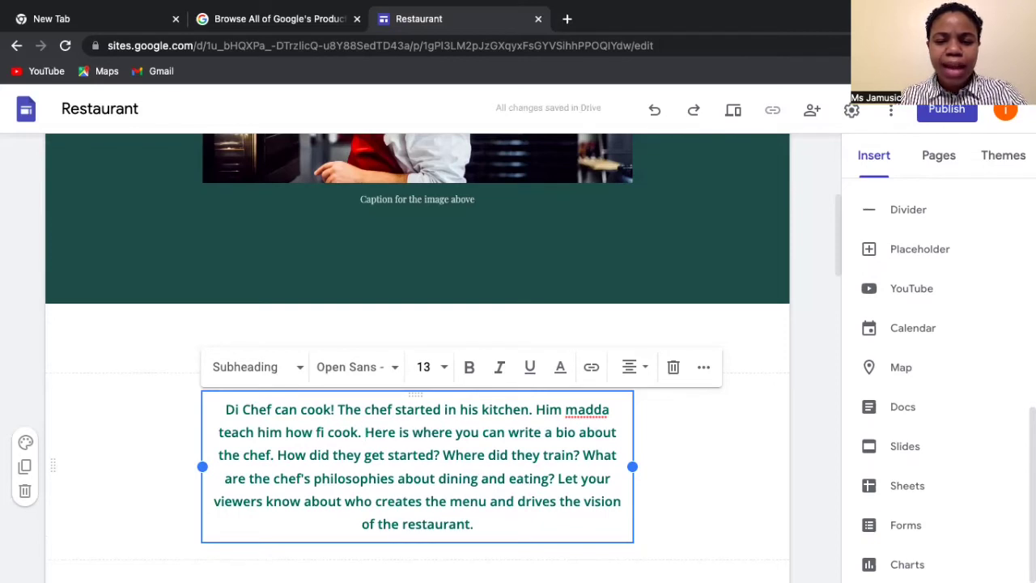
text(Him l)
text(uv fi)
text( see pe)
text(ople en)
text(joy )
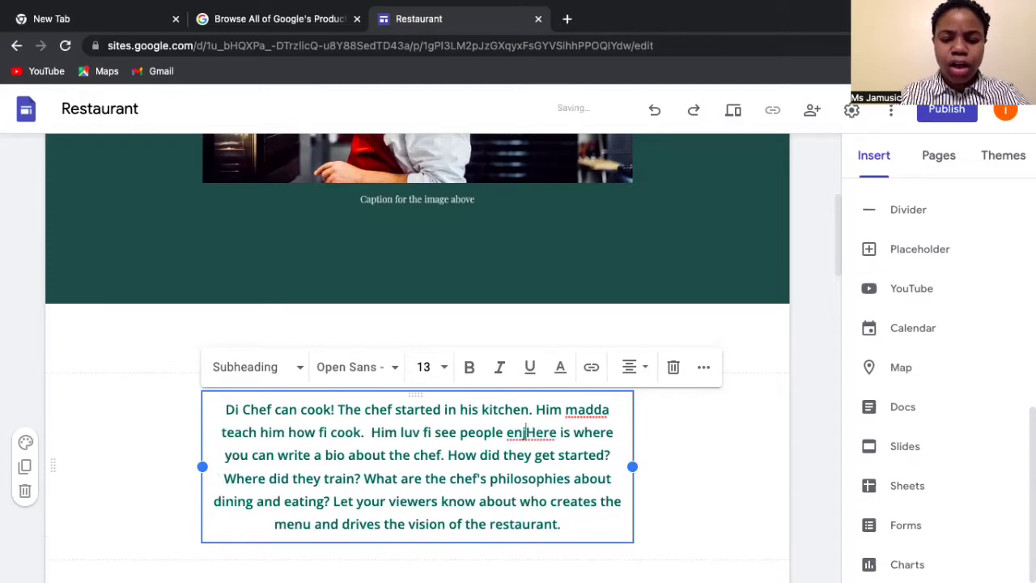
text(dem food)
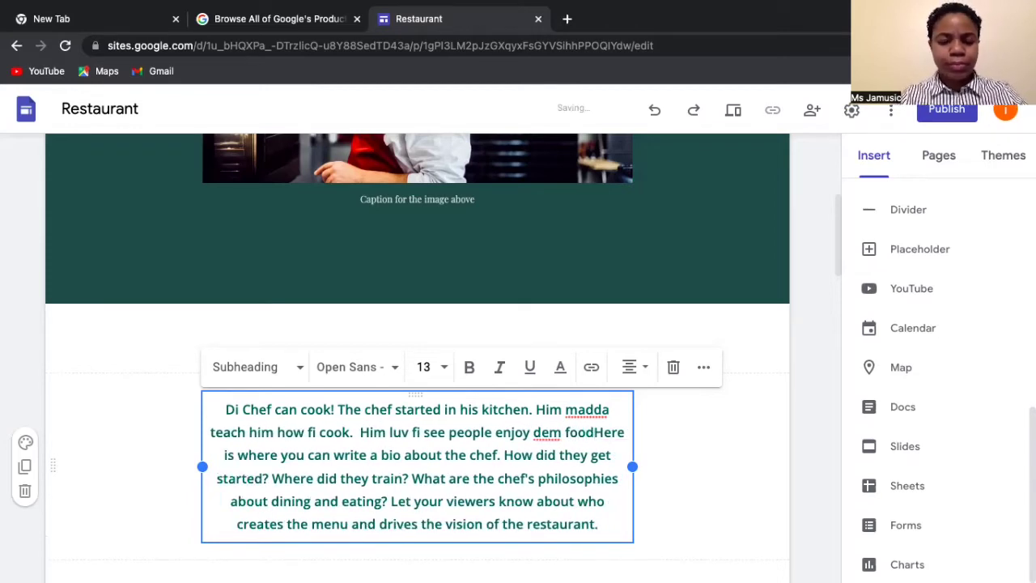
text(!)
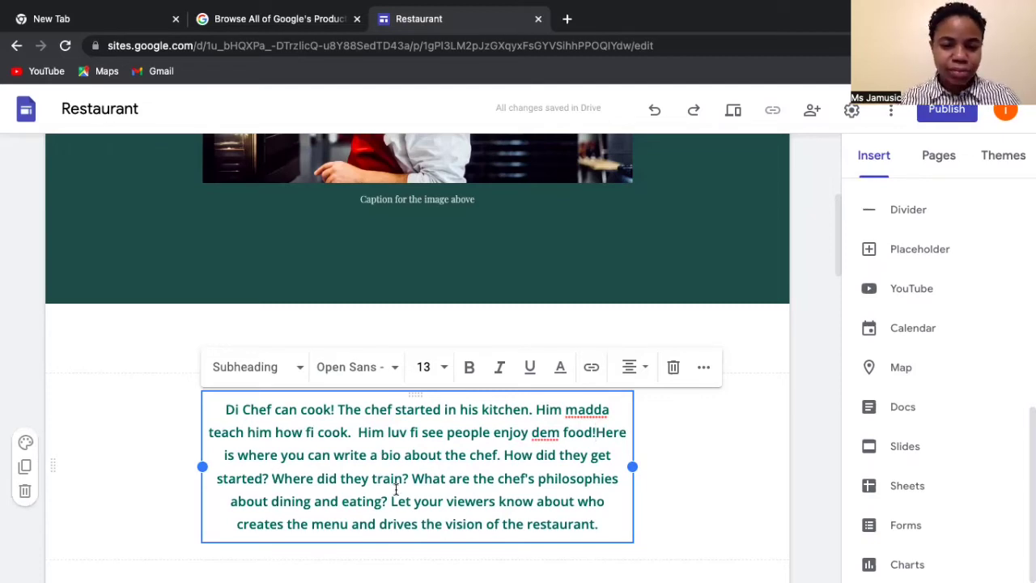
click(413, 478)
drag(437, 478, 612, 527)
key(BackSpace)
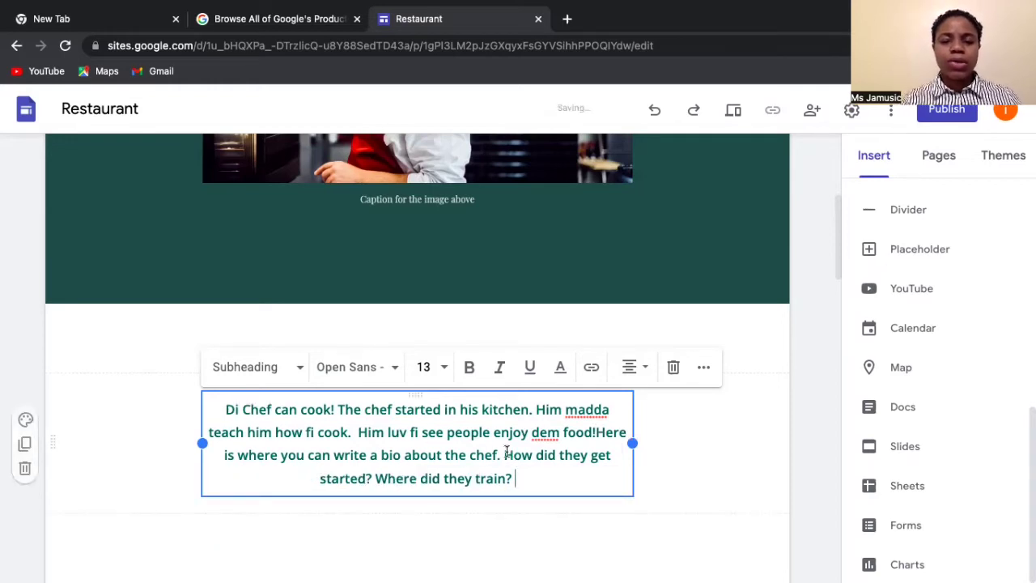
drag(506, 455, 584, 478)
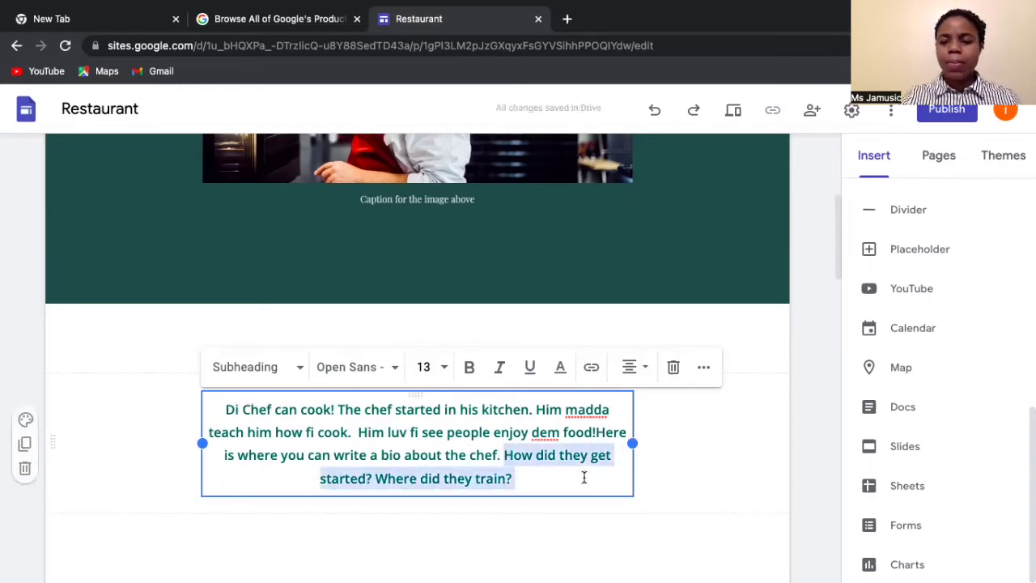
key(BackSpace)
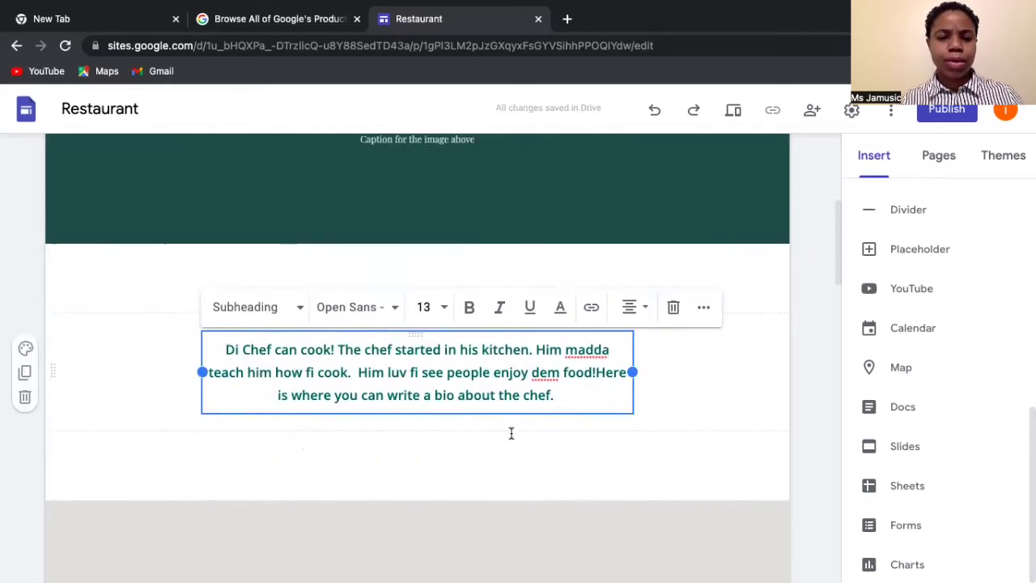
scroll(512, 434, down, 5)
scroll(512, 434, down, 3)
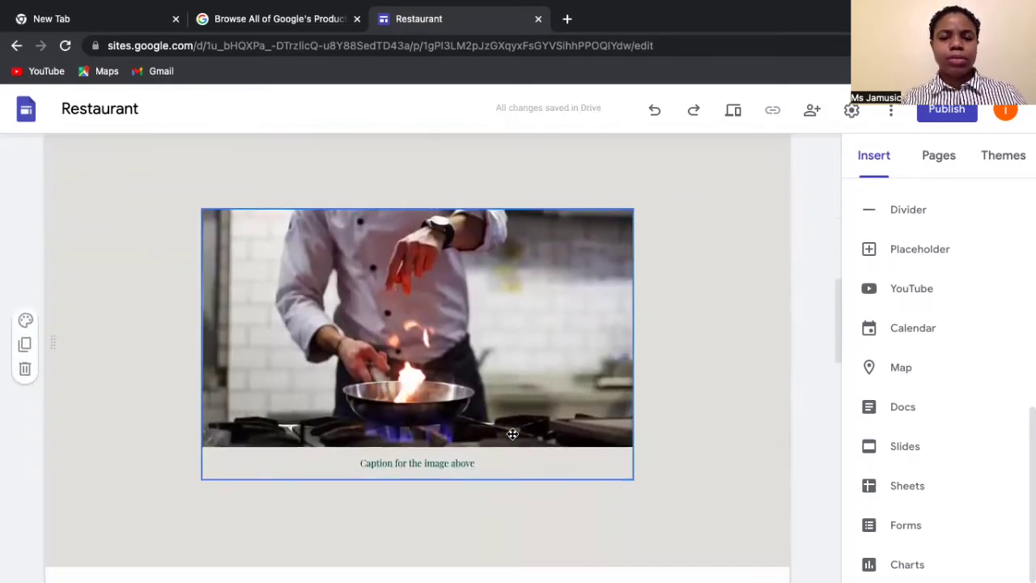
scroll(511, 437, down, 2)
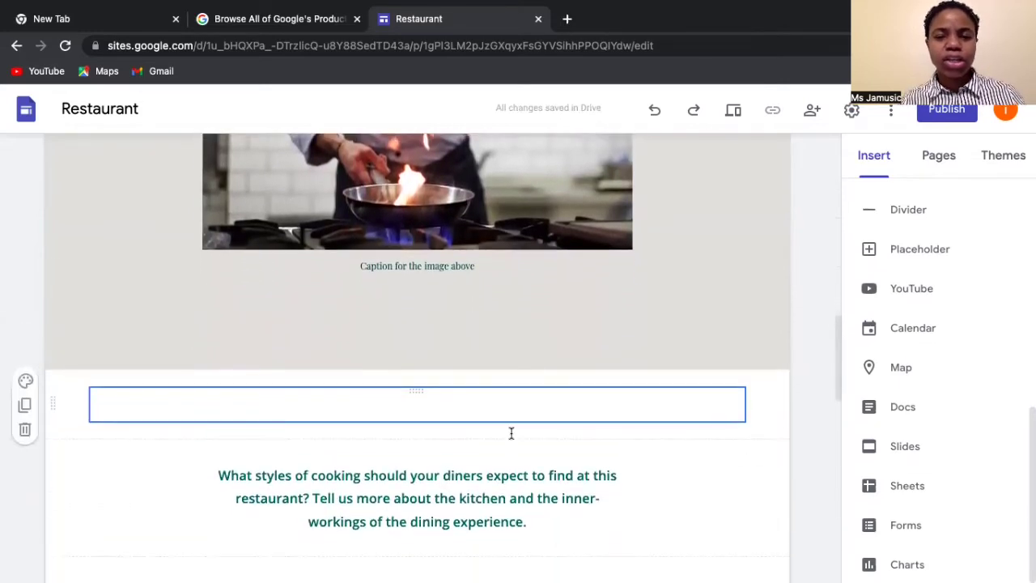
scroll(511, 433, up, 3)
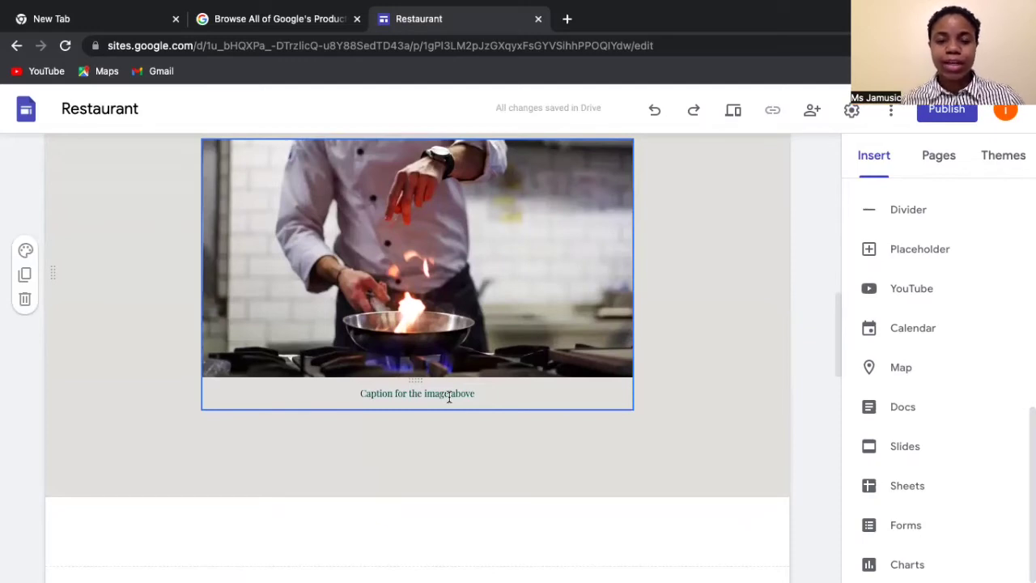
- Type 'Di Chef cooking sumting sweet!' at the start of the flambé photo caption
click(397, 395)
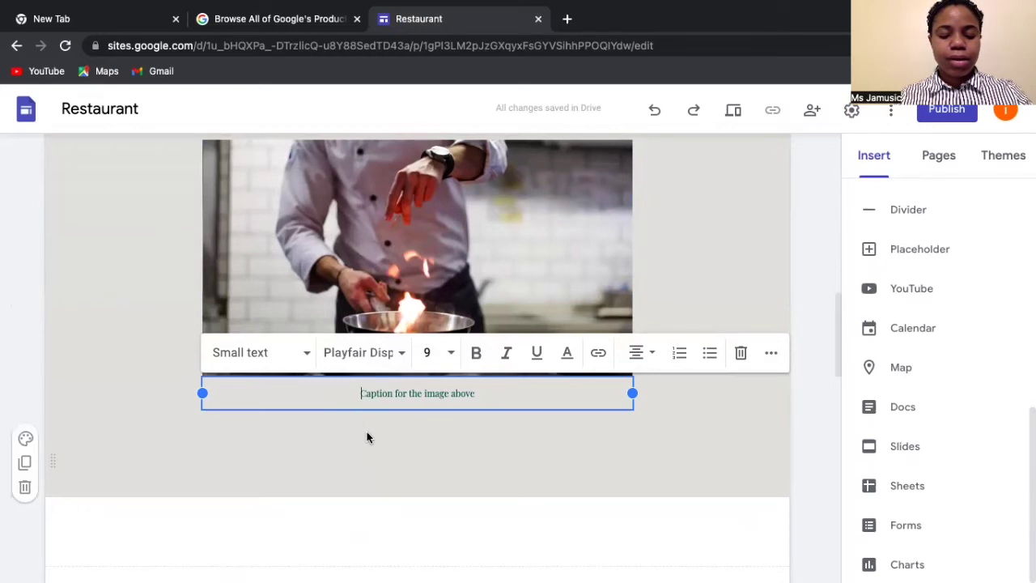
key(Home)
text(Di)
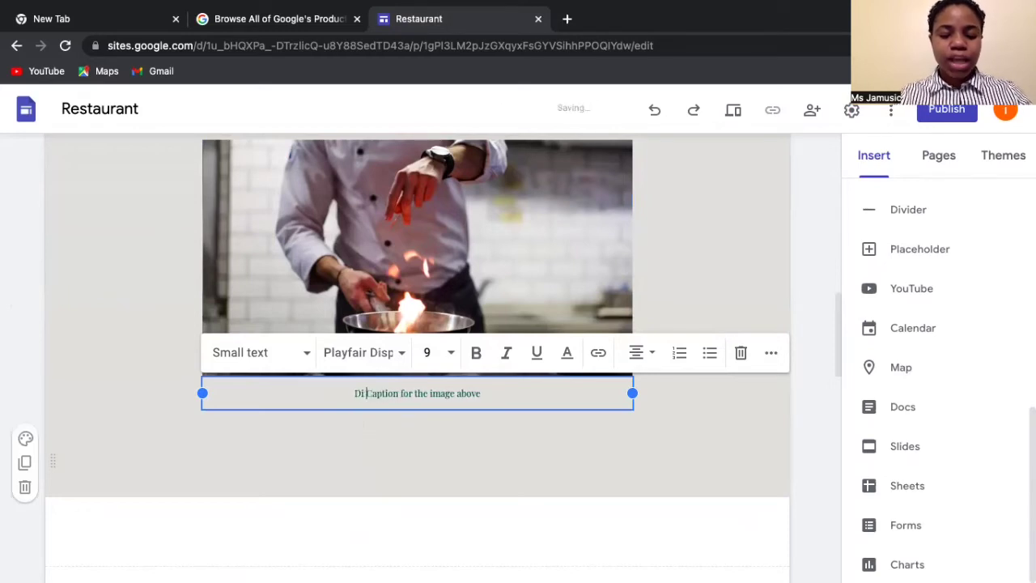
text( Chef )
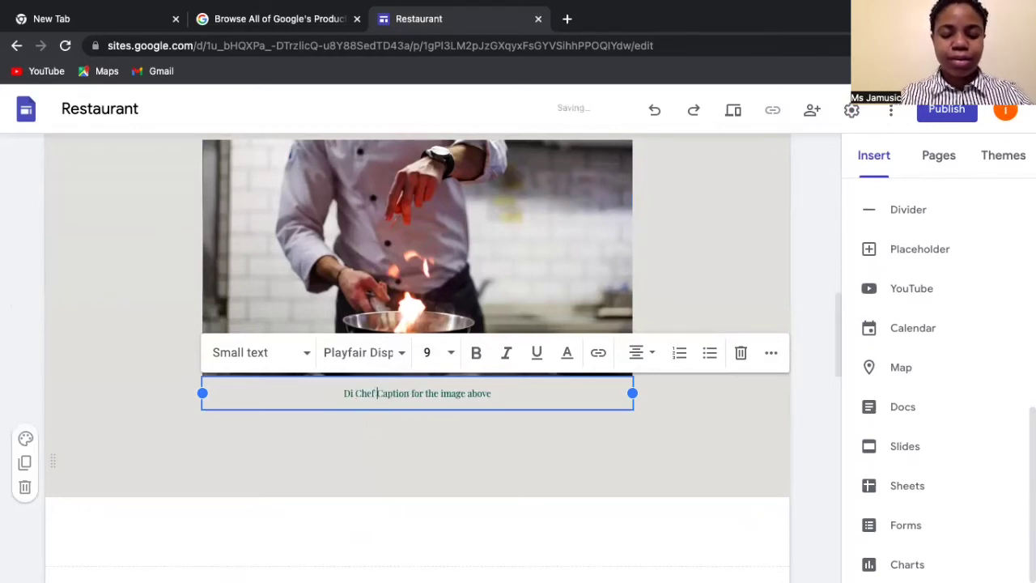
text(cook)
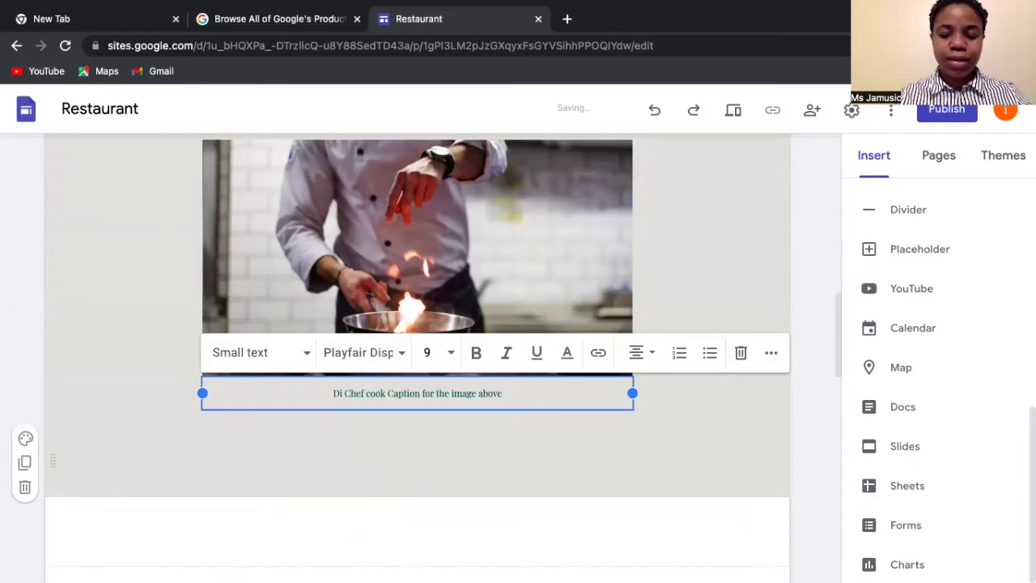
key(BackSpace)
text(ing sumting sweet!)
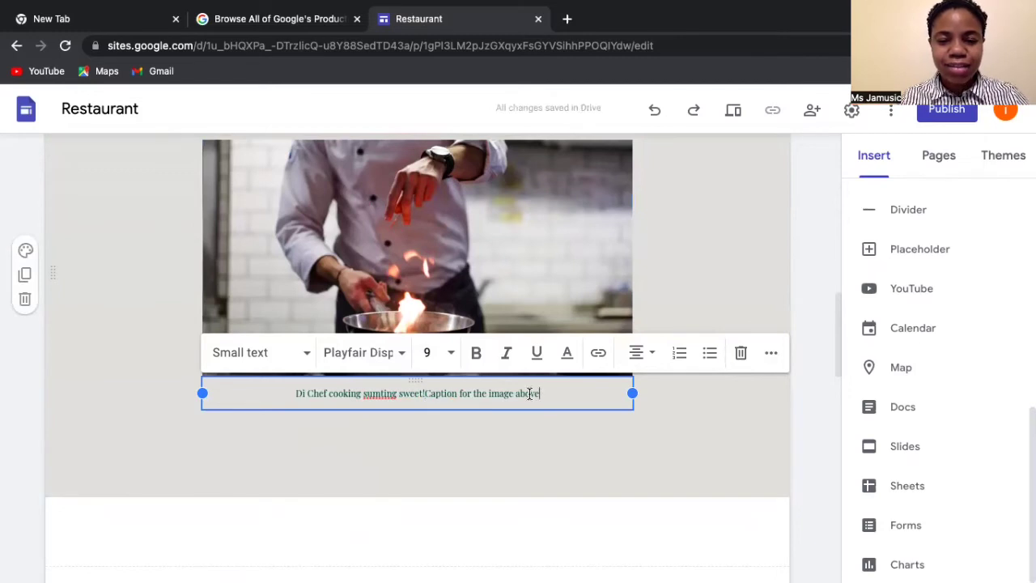
- Delete the leftover placeholder caption words after the new caption
click(428, 393)
key(shift+End)
key(Delete)
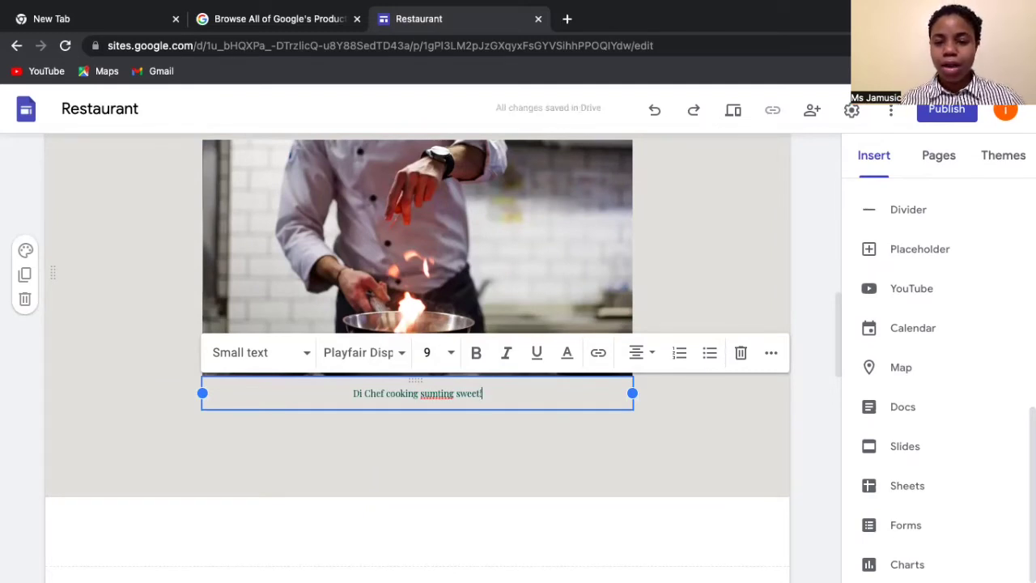
scroll(417, 315, down, 1)
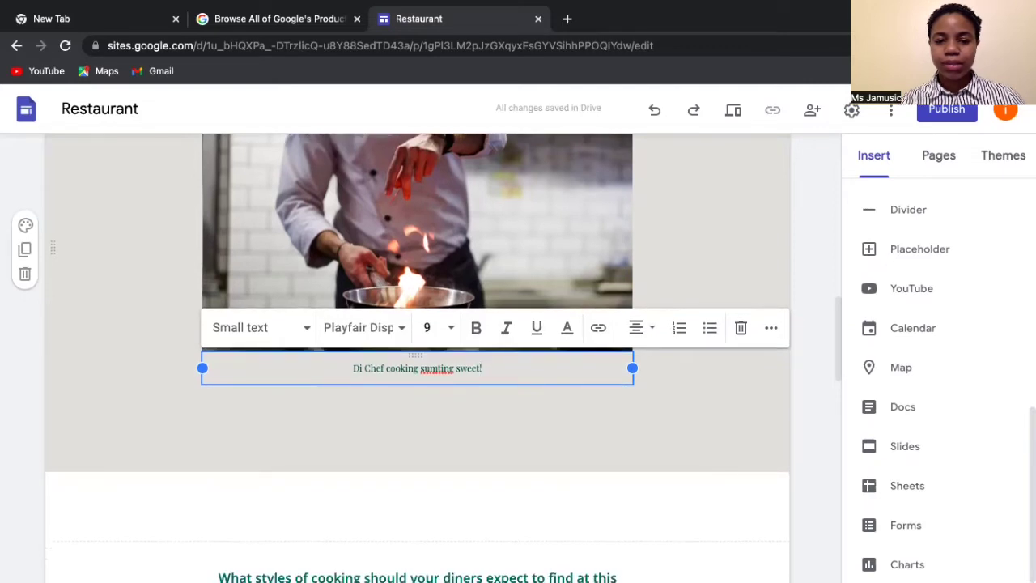
scroll(418, 315, down, 2)
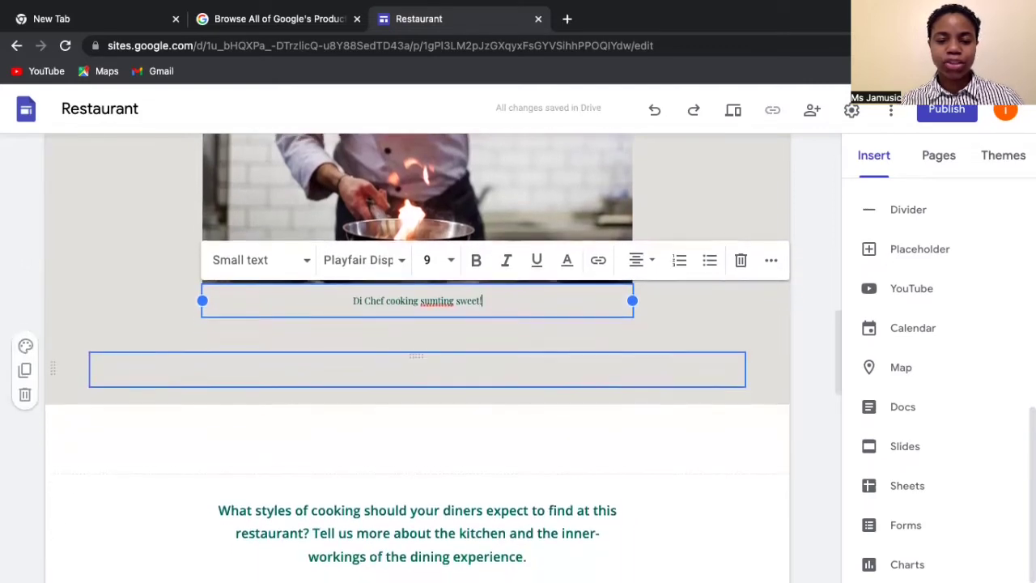
scroll(418, 379, down, 2)
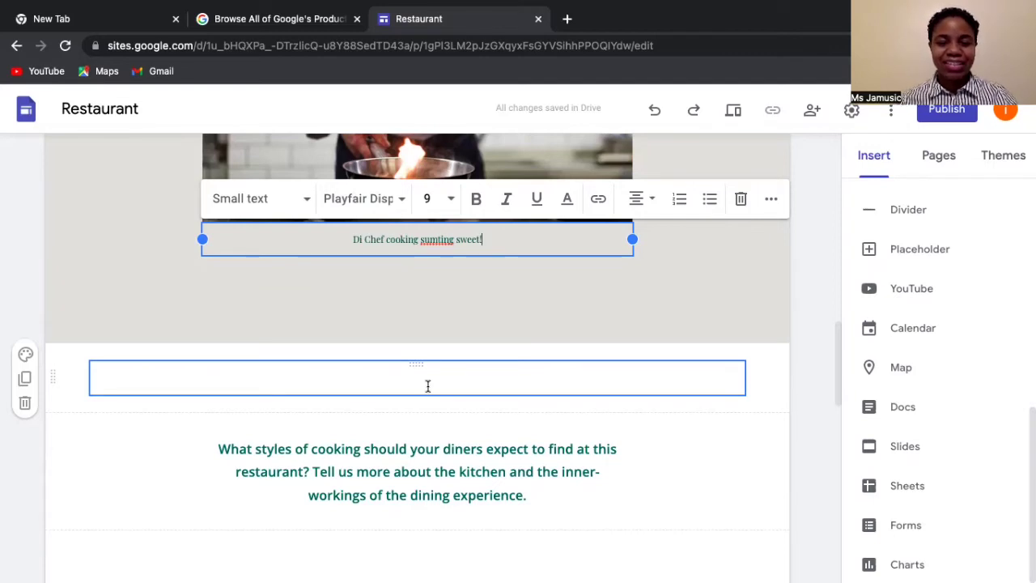
- Scroll through the Chef page down to the footer and back up to the top
scroll(427, 387, down, 2)
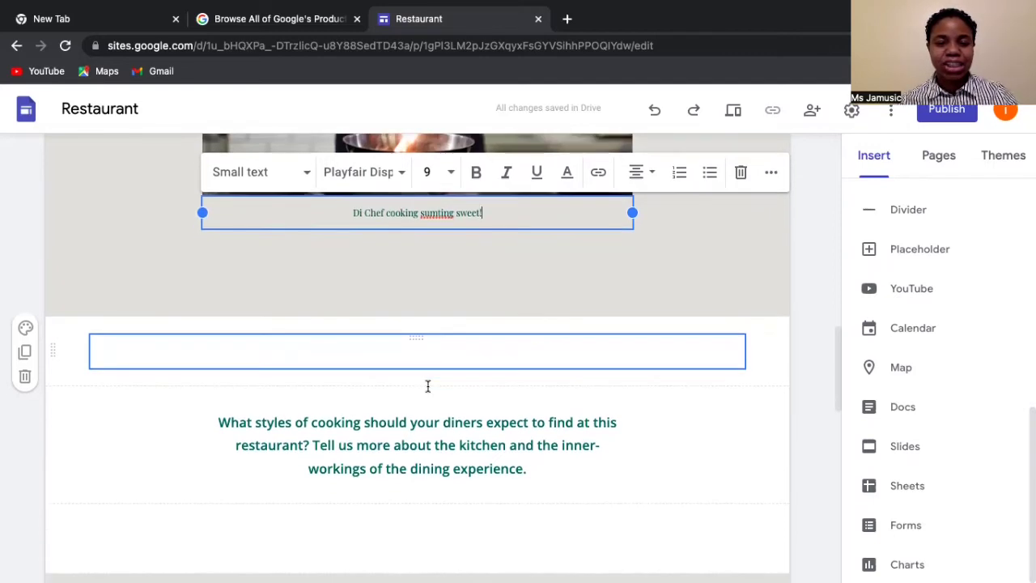
scroll(428, 387, down, 3)
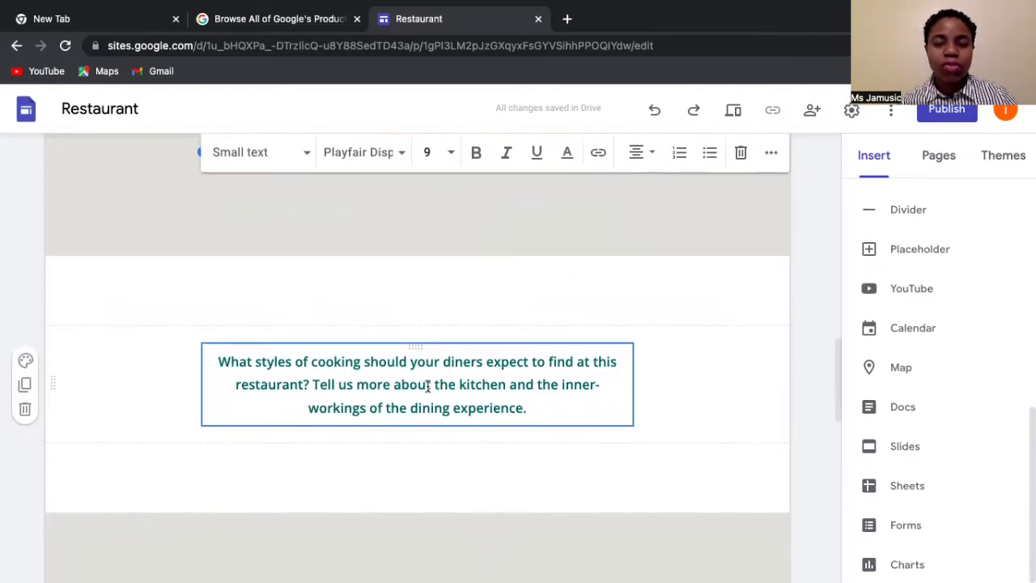
scroll(427, 387, down, 5)
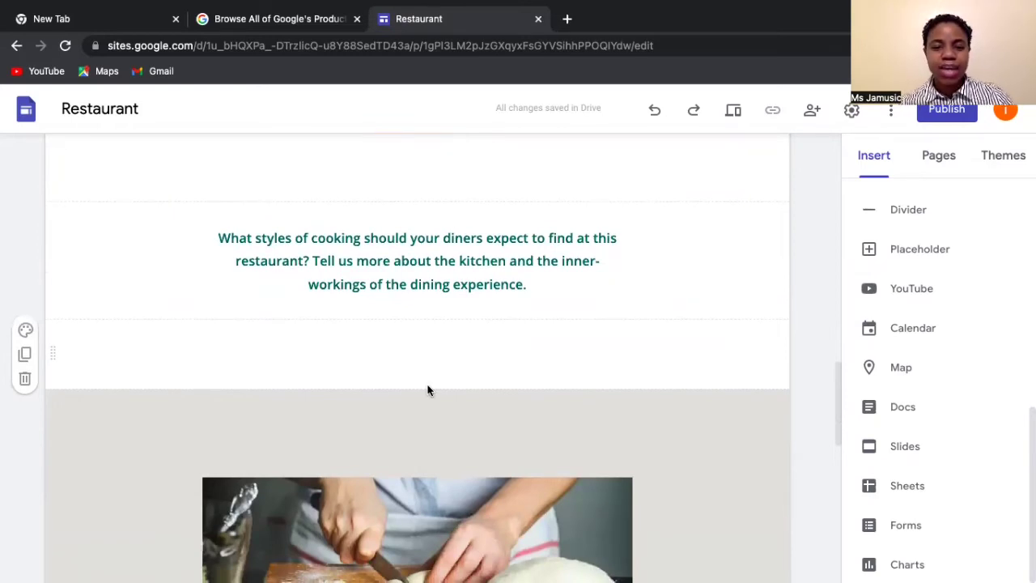
scroll(428, 388, down, 5)
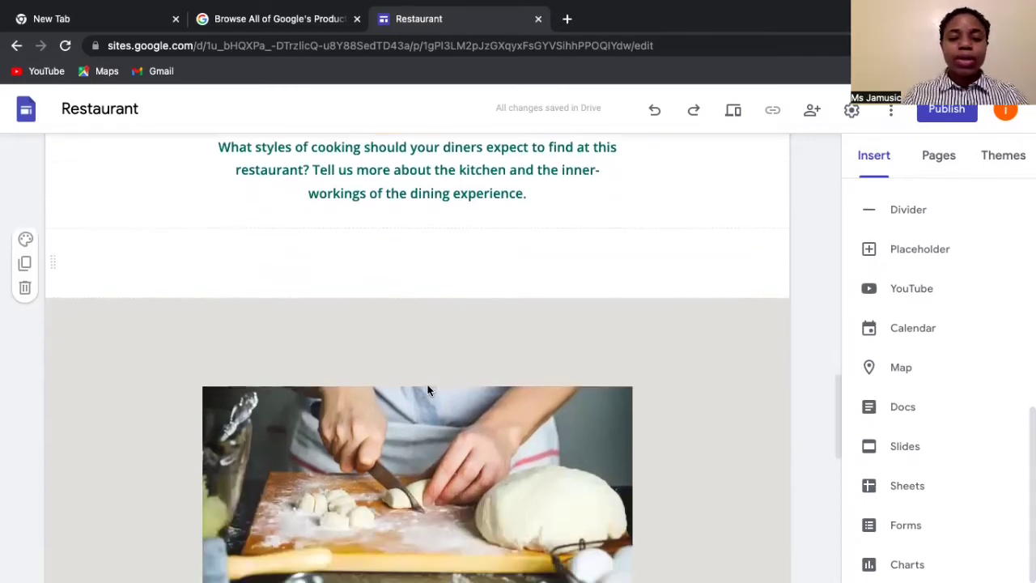
scroll(428, 387, down, 5)
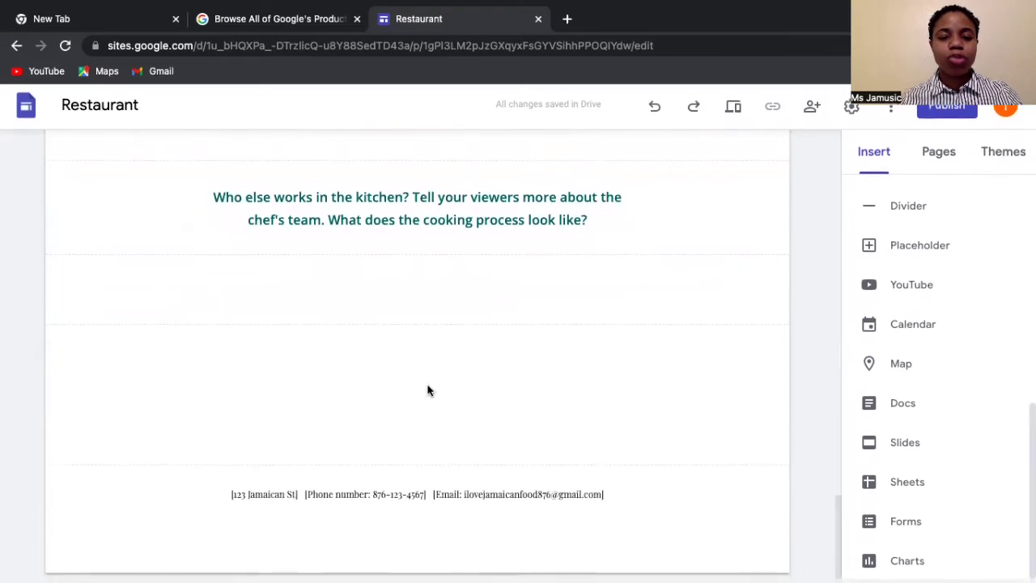
scroll(428, 390, up, 1)
scroll(428, 389, up, 2)
scroll(428, 389, down, 3)
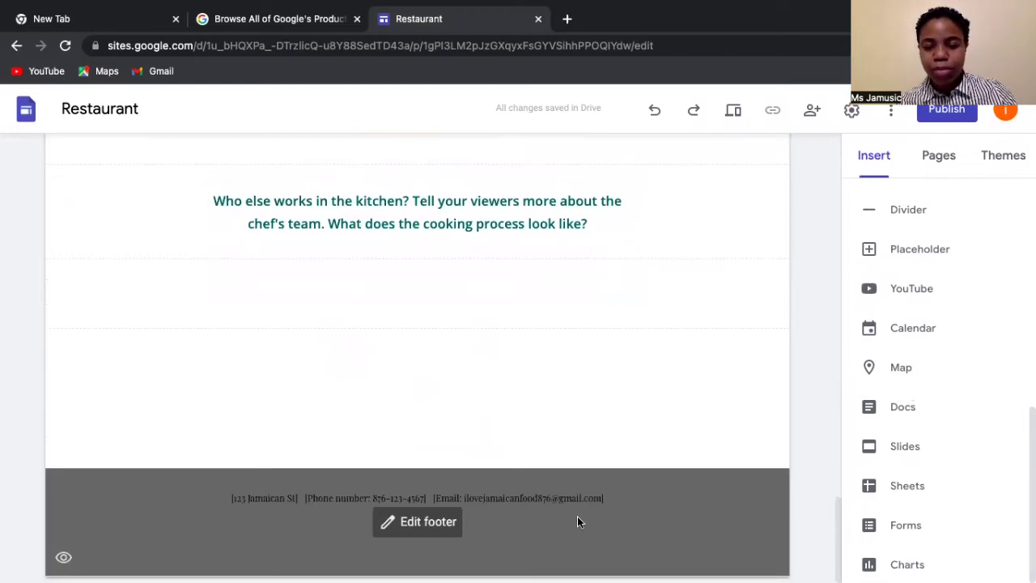
scroll(578, 522, up, 10)
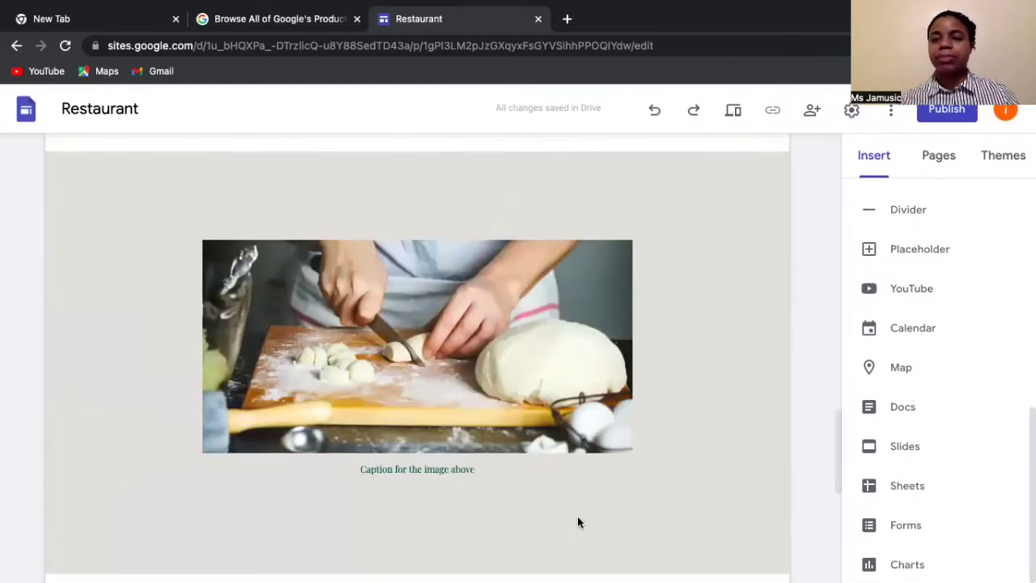
scroll(579, 517, up, 5)
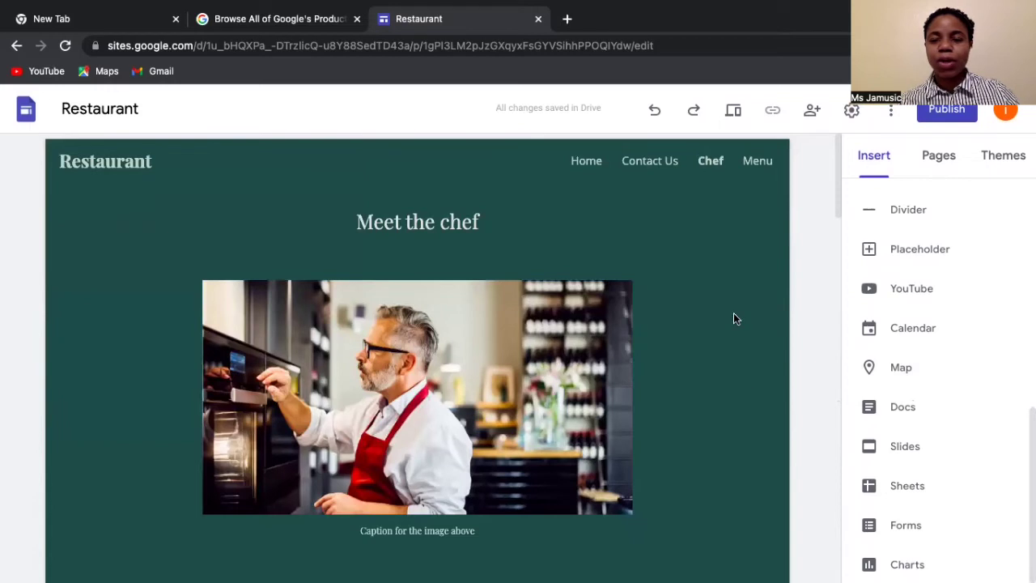
click(756, 162)
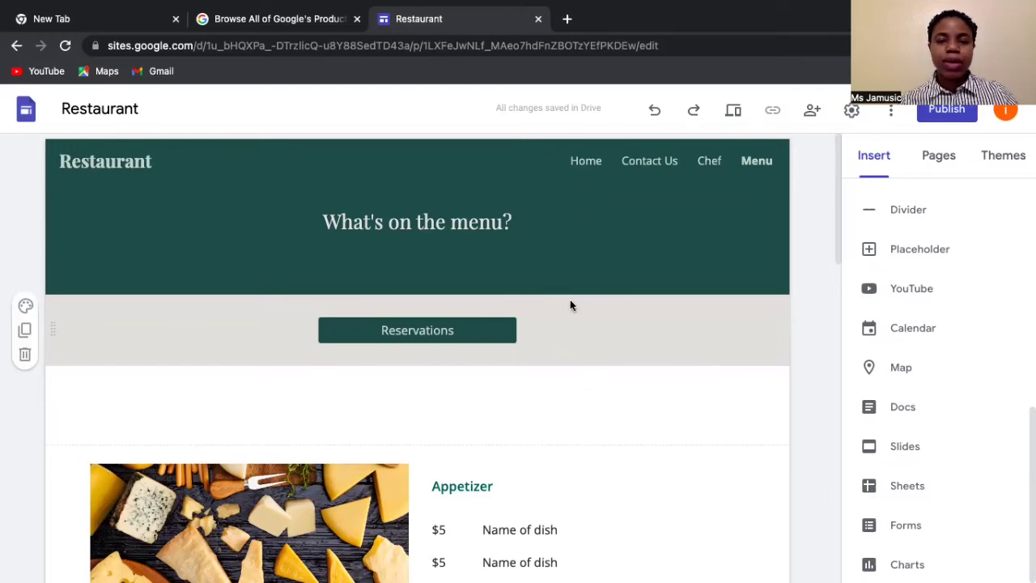
scroll(570, 303, down, 2)
scroll(570, 305, down, 2)
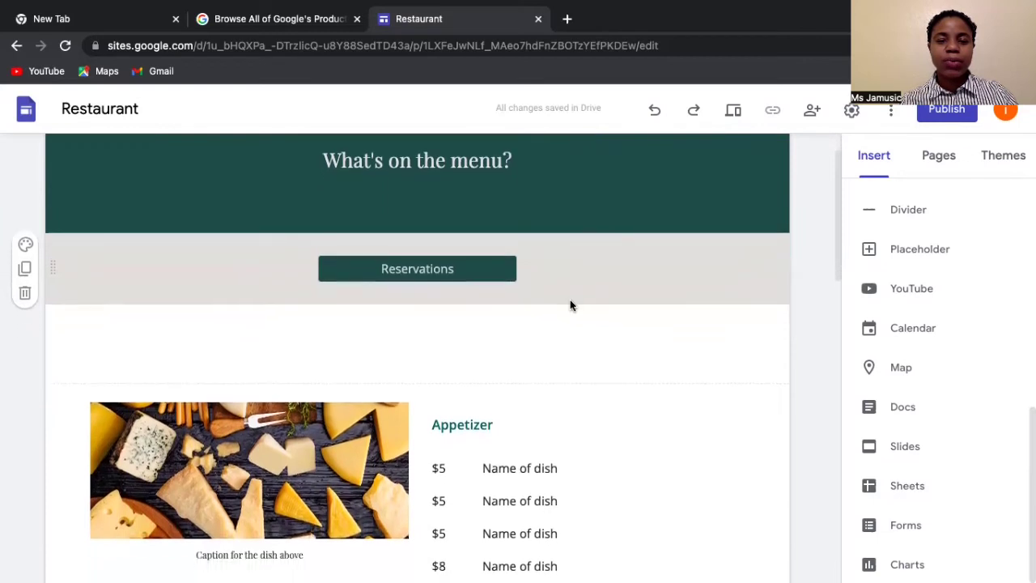
scroll(570, 301, down, 2)
scroll(570, 302, down, 5)
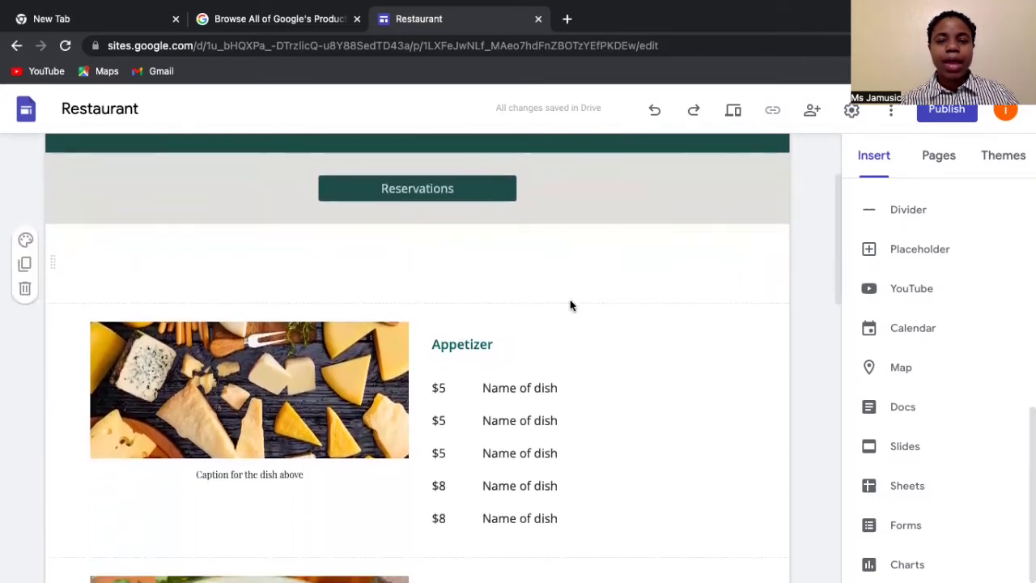
scroll(570, 301, down, 2)
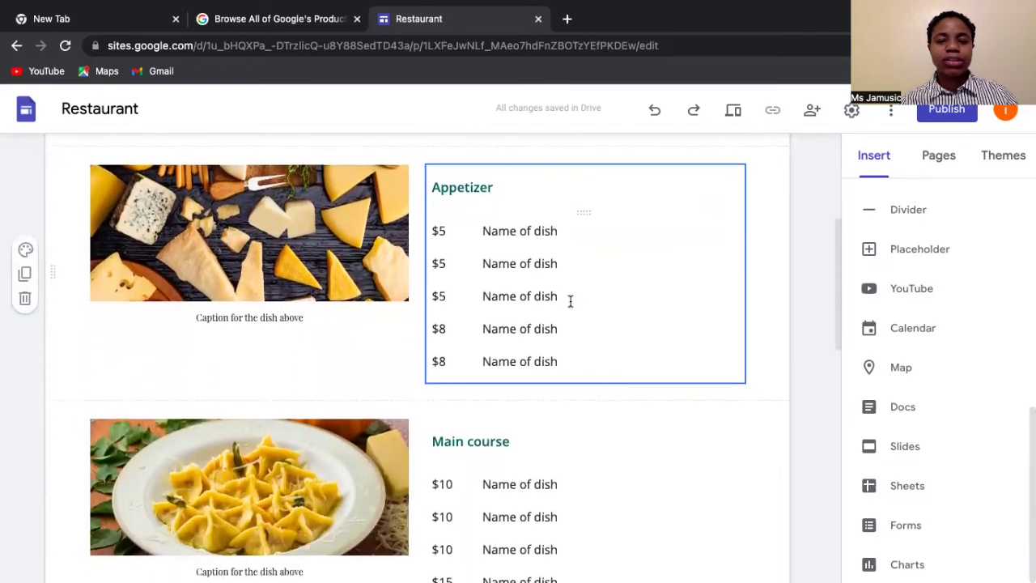
scroll(570, 301, down, 3)
scroll(570, 301, down, 3)
scroll(571, 300, up, 5)
scroll(571, 301, up, 1)
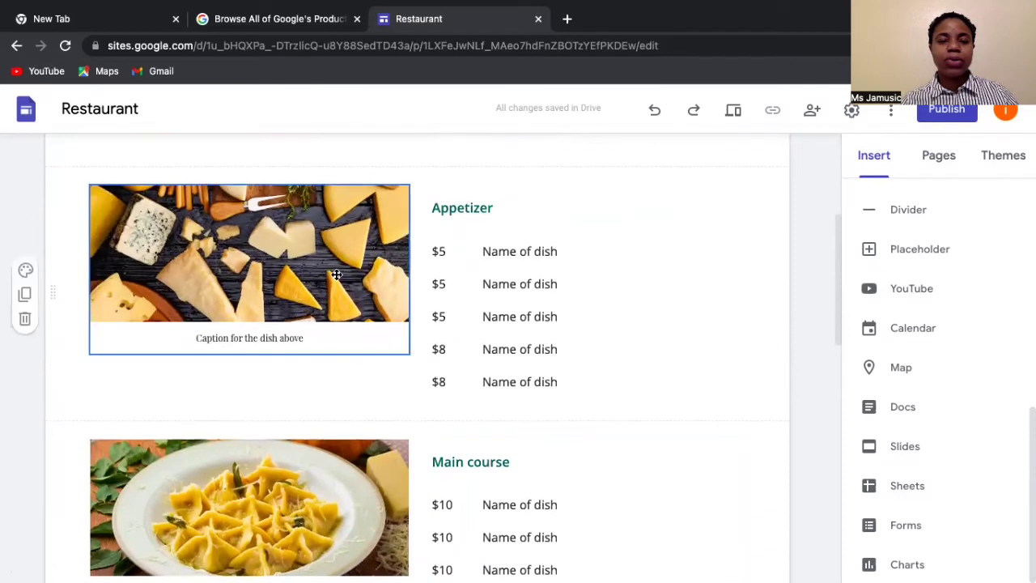
double_click(280, 262)
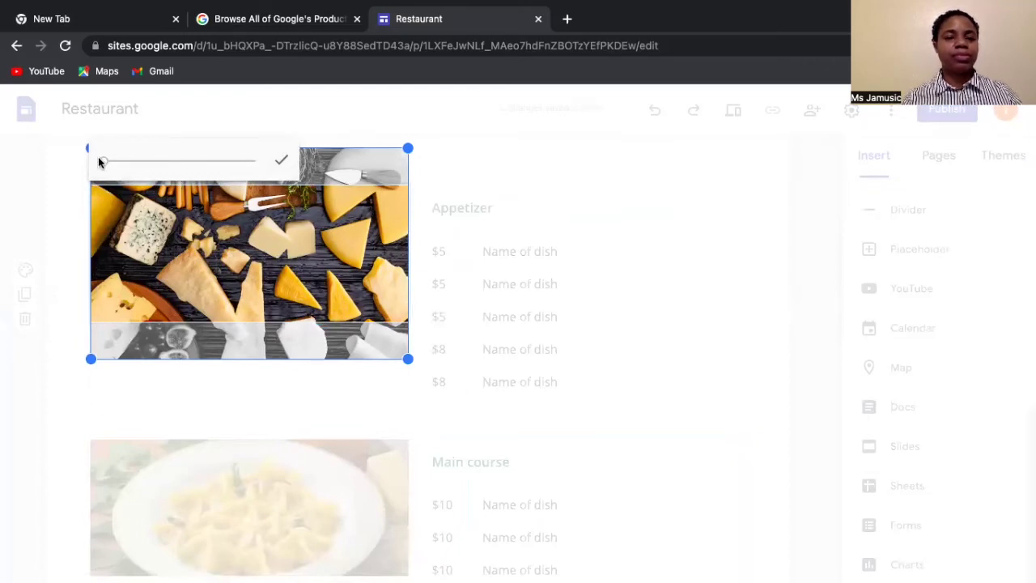
right_click(100, 157)
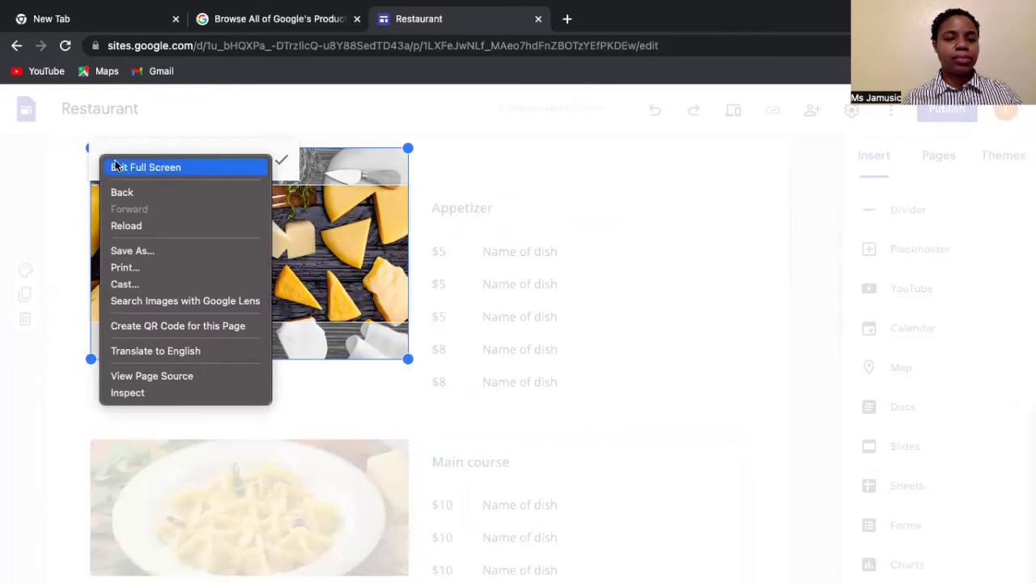
click(115, 165)
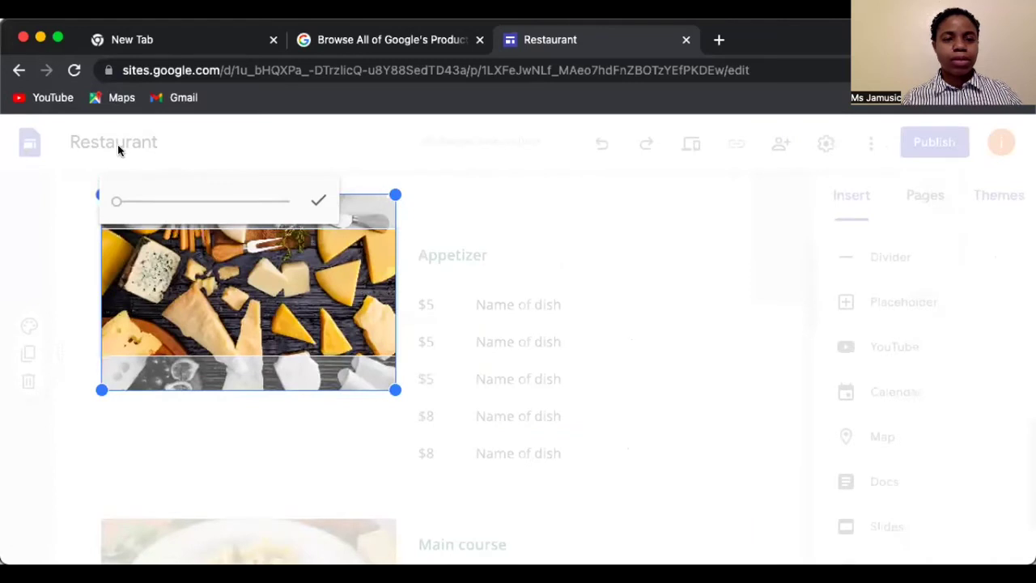
click(58, 39)
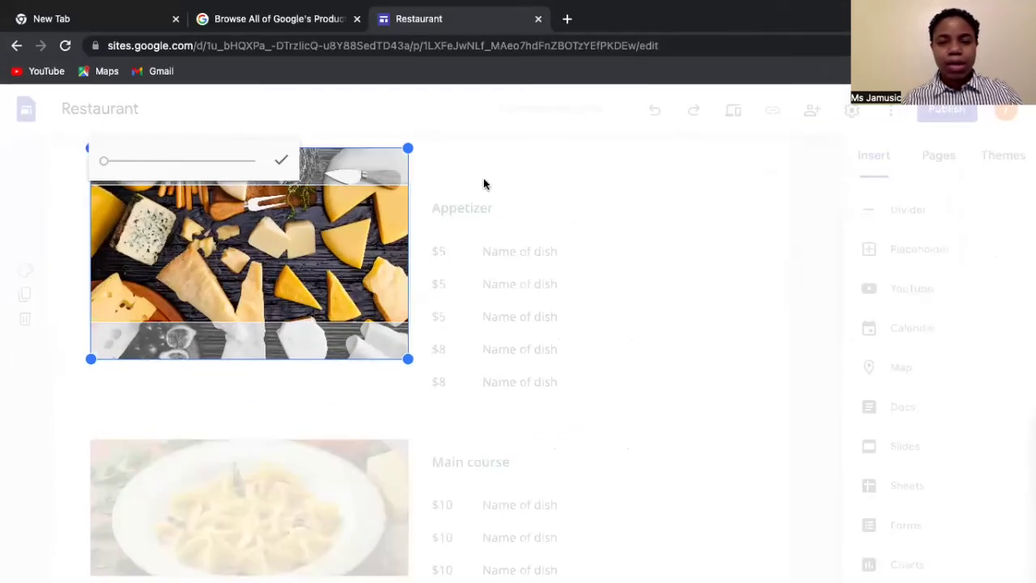
click(590, 153)
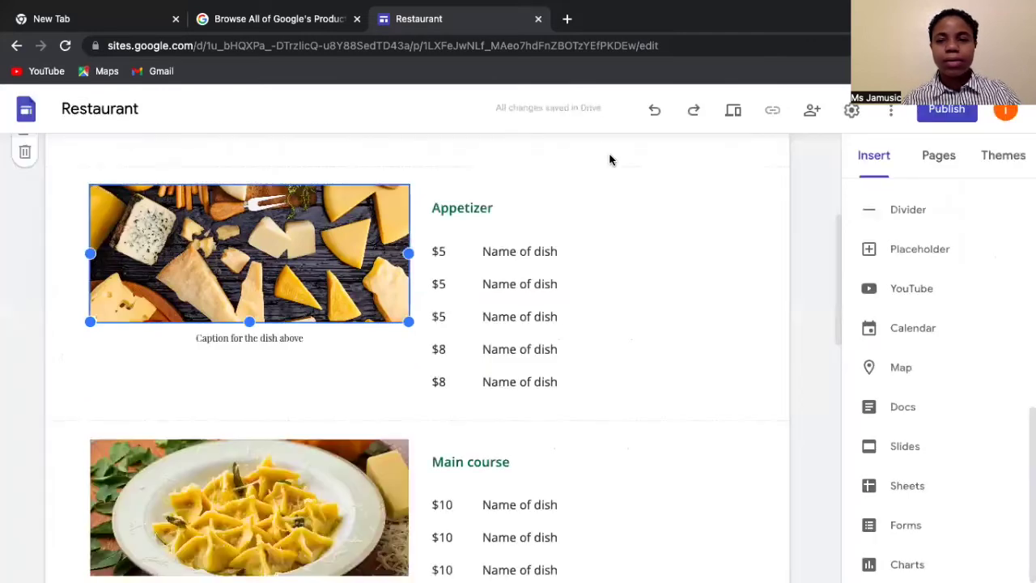
scroll(561, 229, down, 1)
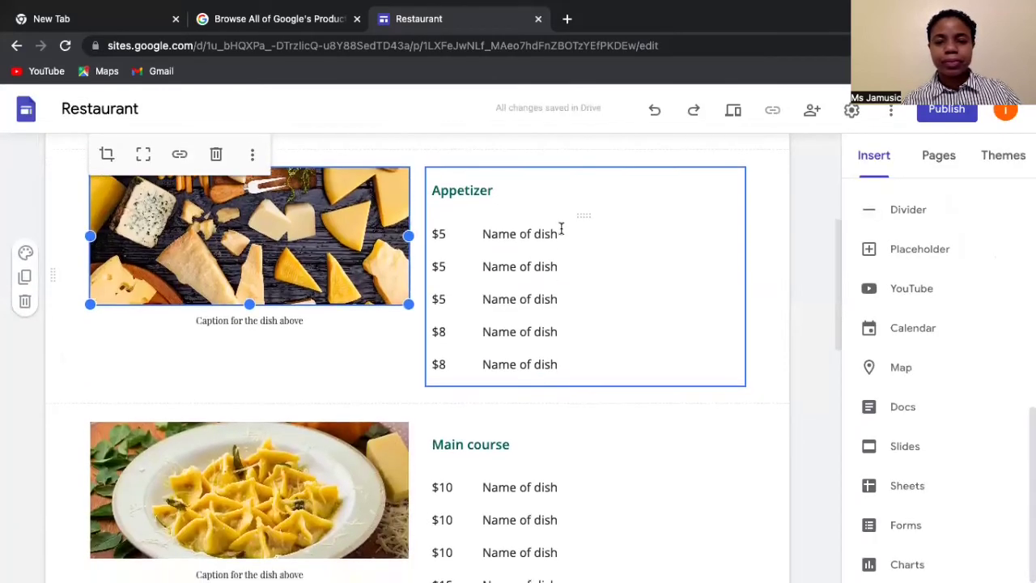
click(488, 238)
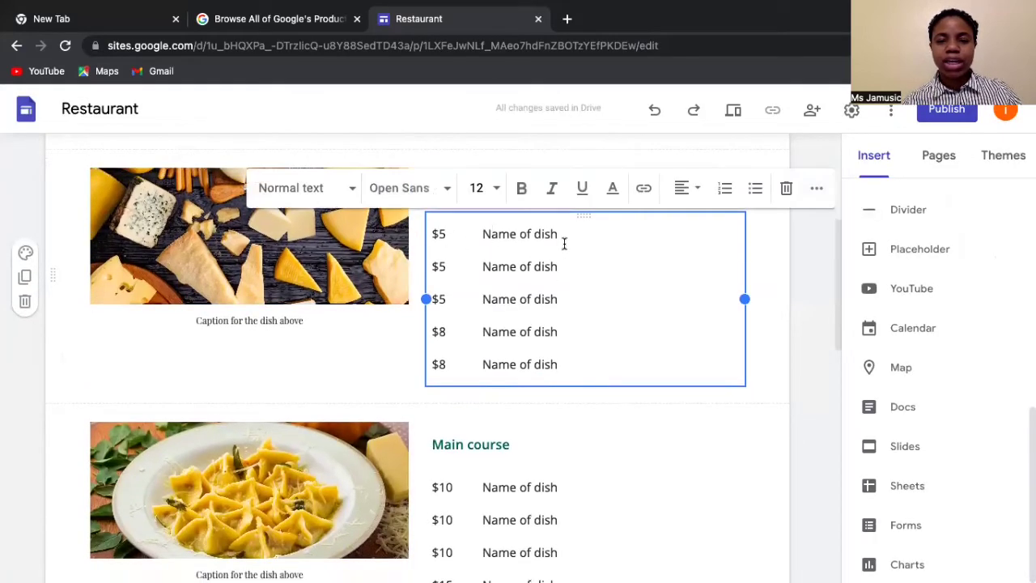
scroll(348, 326, down, 5)
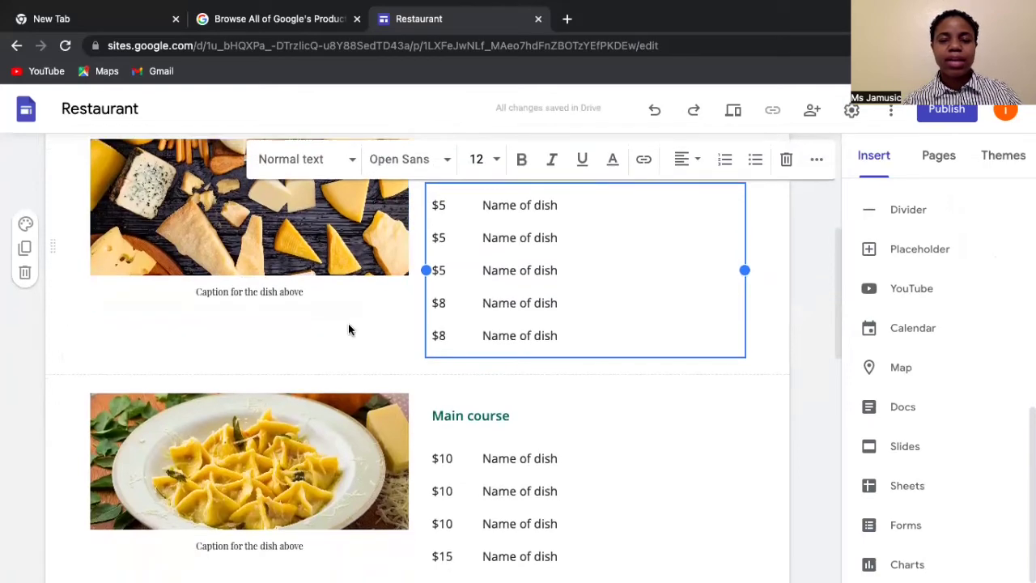
scroll(349, 330, down, 6)
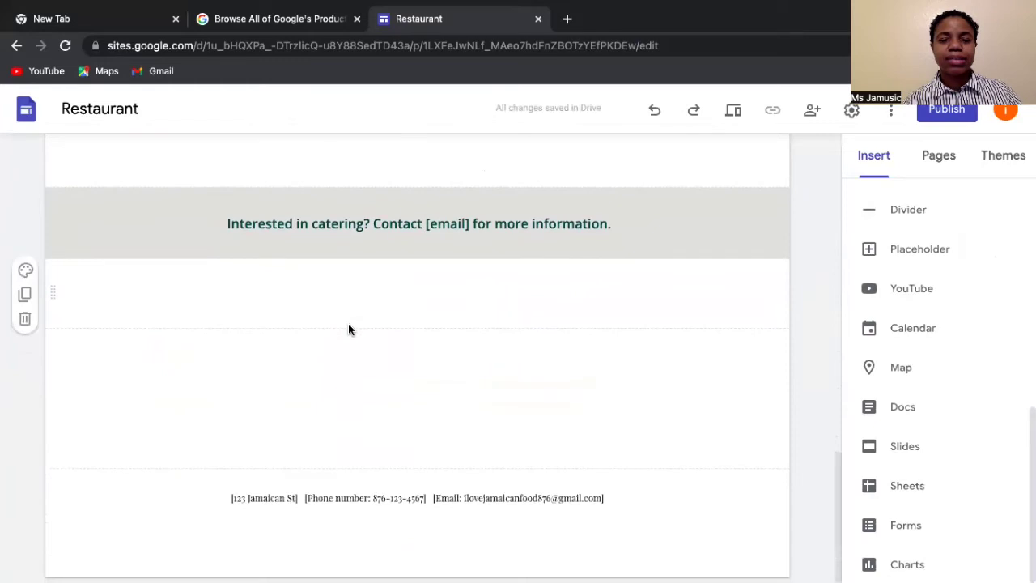
scroll(348, 326, up, 3)
scroll(348, 327, up, 16)
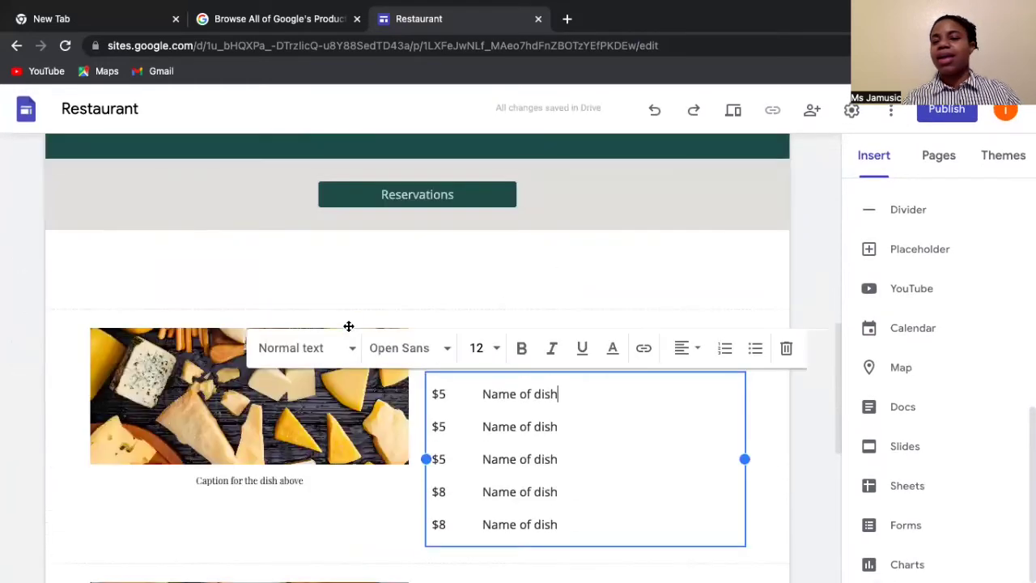
mouse_move(585, 161)
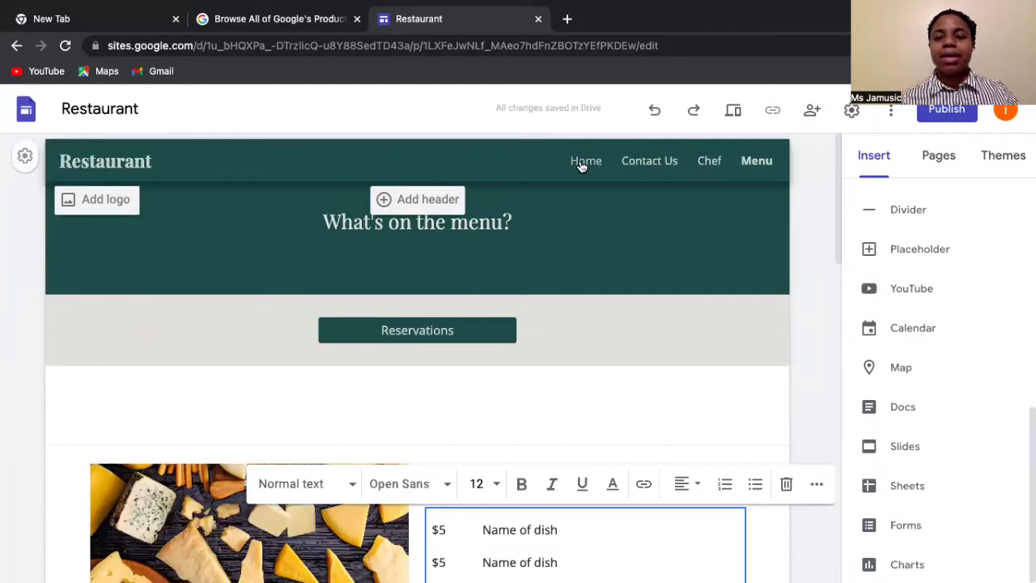
- Switch the editor to the '[ I Love Jamaican Food]' Home page via the navigation bar
click(585, 161)
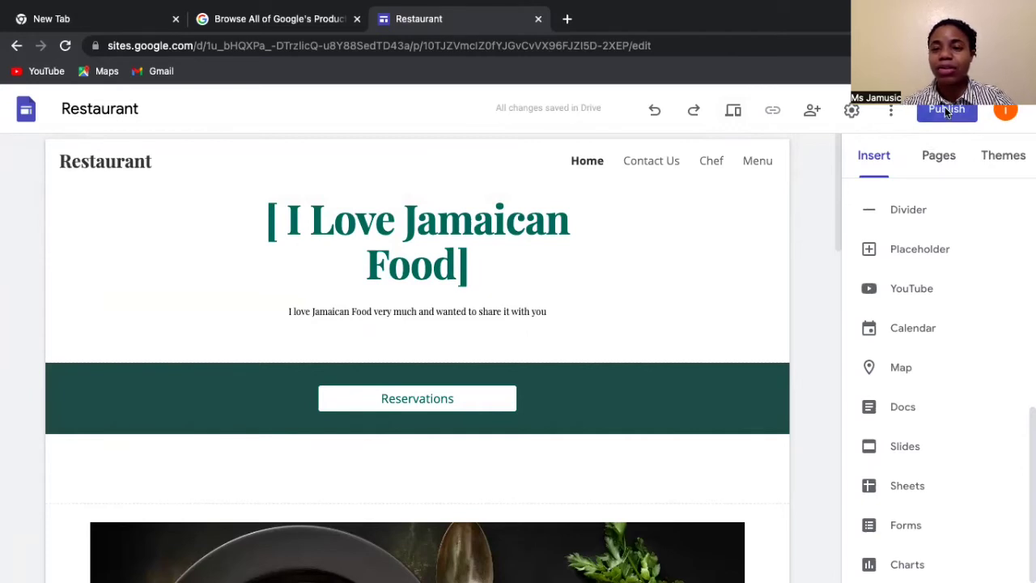
- Open the Publish to the web dialog for the Restaurant site
click(945, 111)
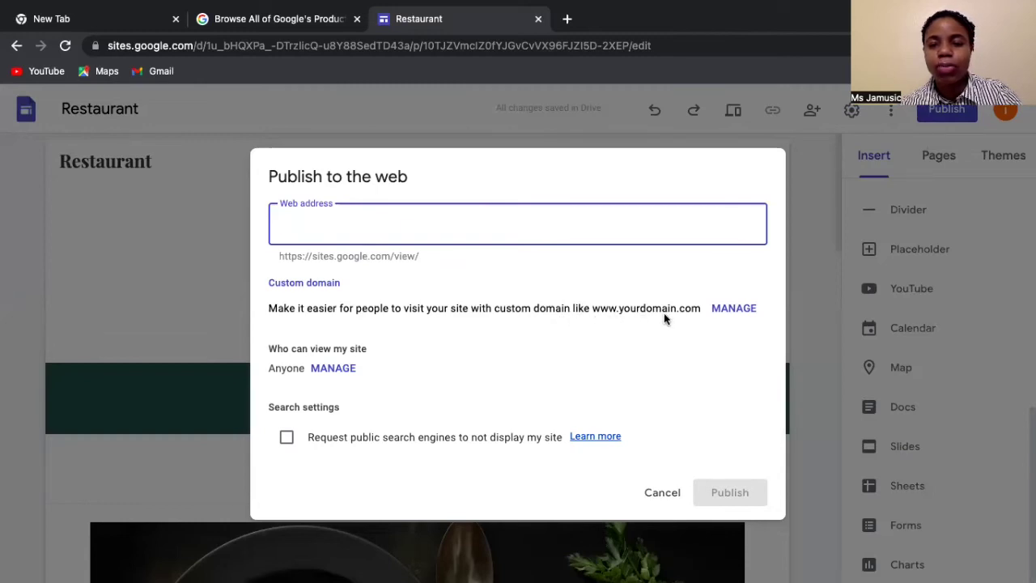
- Start custom domain setup and choose Buy a domain to reach Google Domains' search page
click(727, 309)
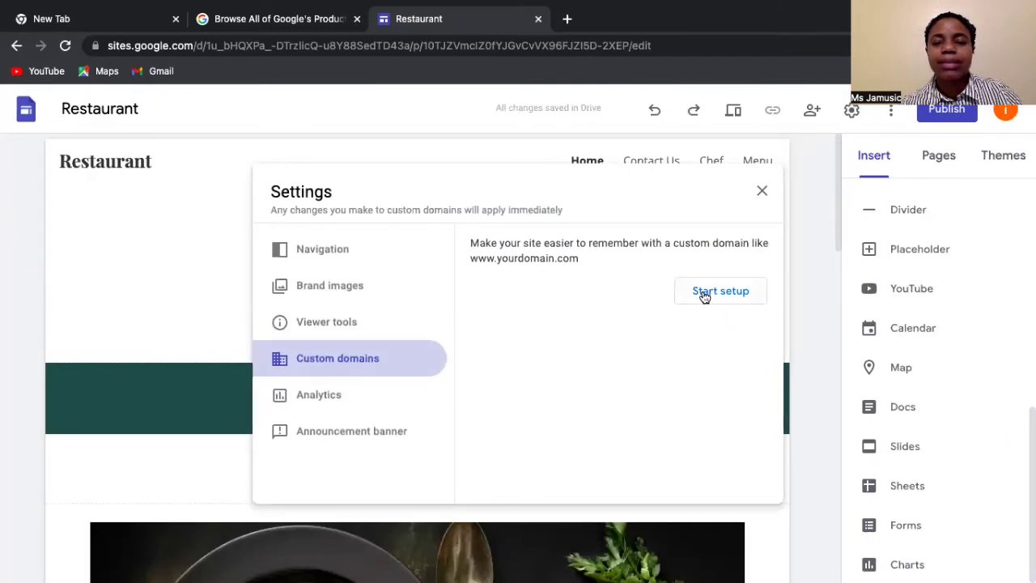
click(709, 297)
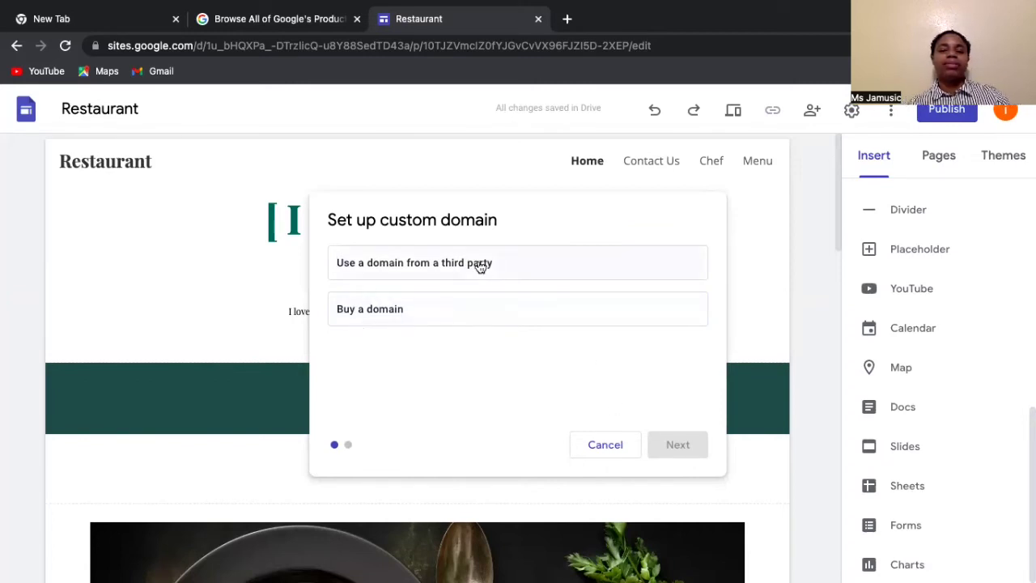
click(398, 312)
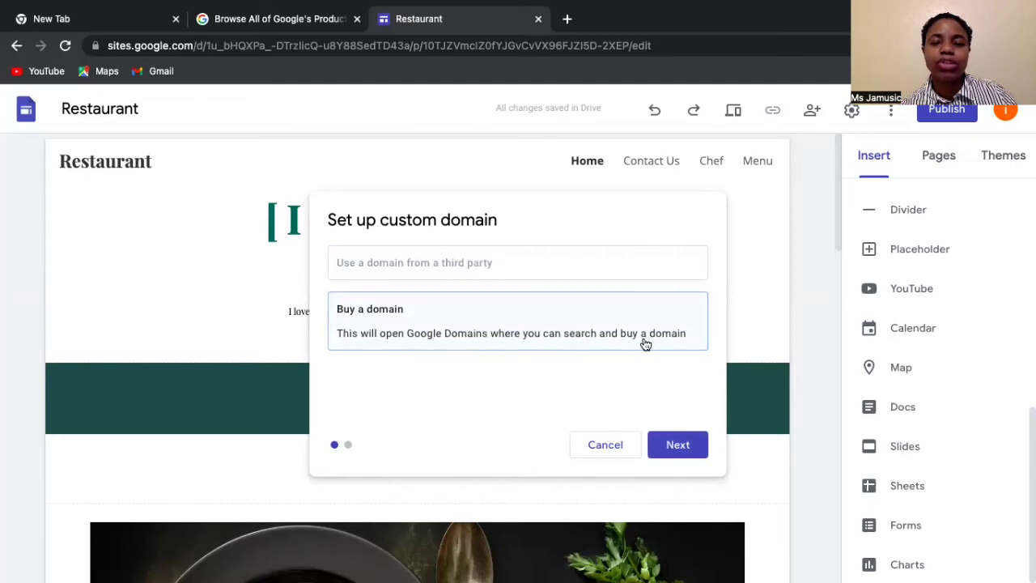
click(674, 445)
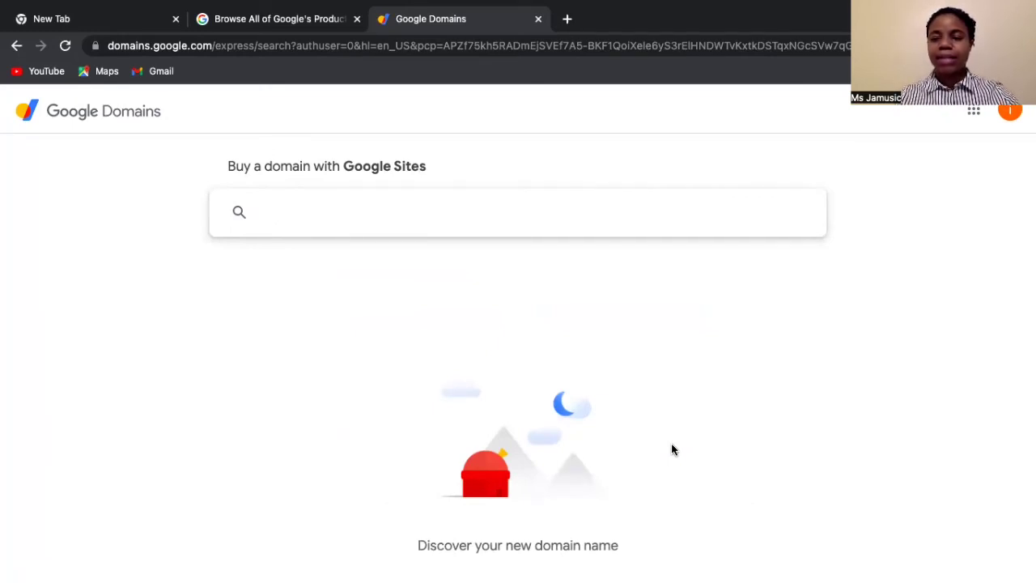
- Search Google Domains for 'ilovejamaicanfood876' to see its available endings
text(ilove)
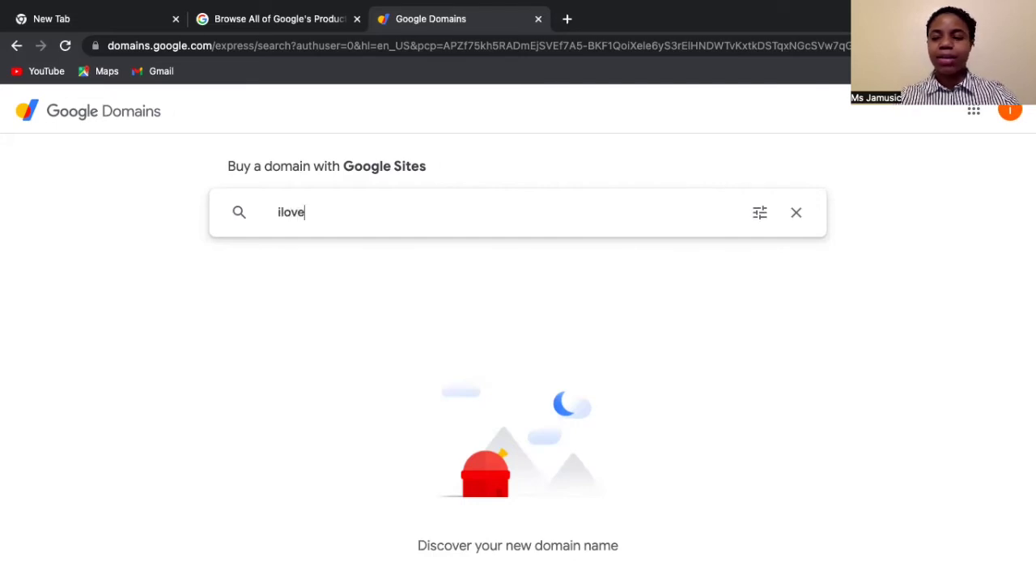
text(jamaican)
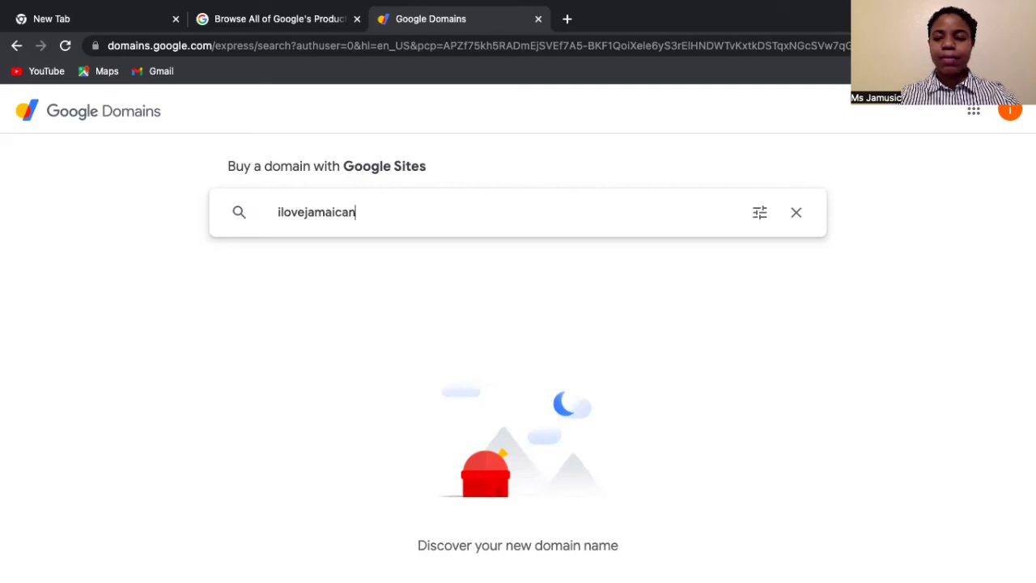
text(food876)
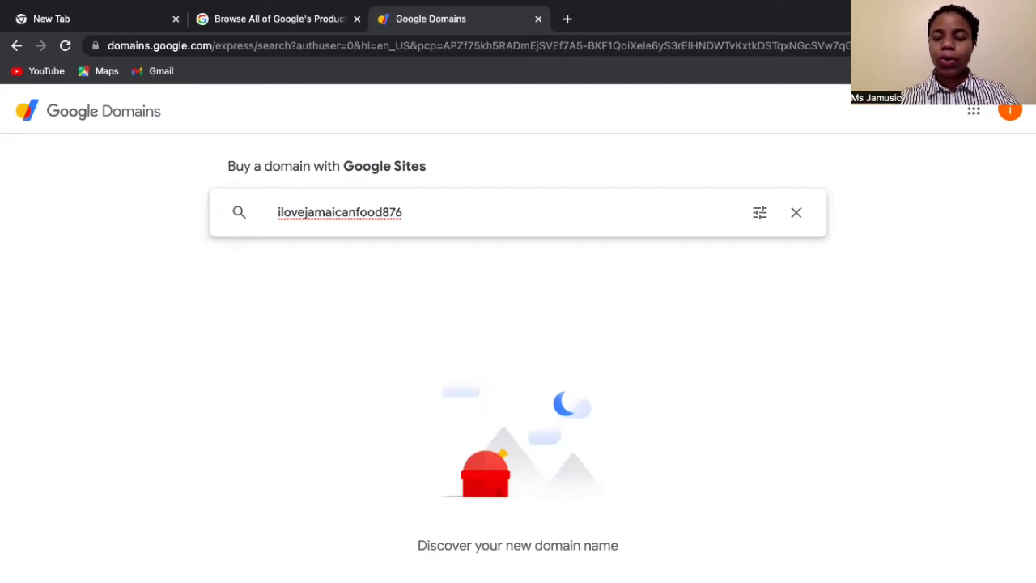
key(Return)
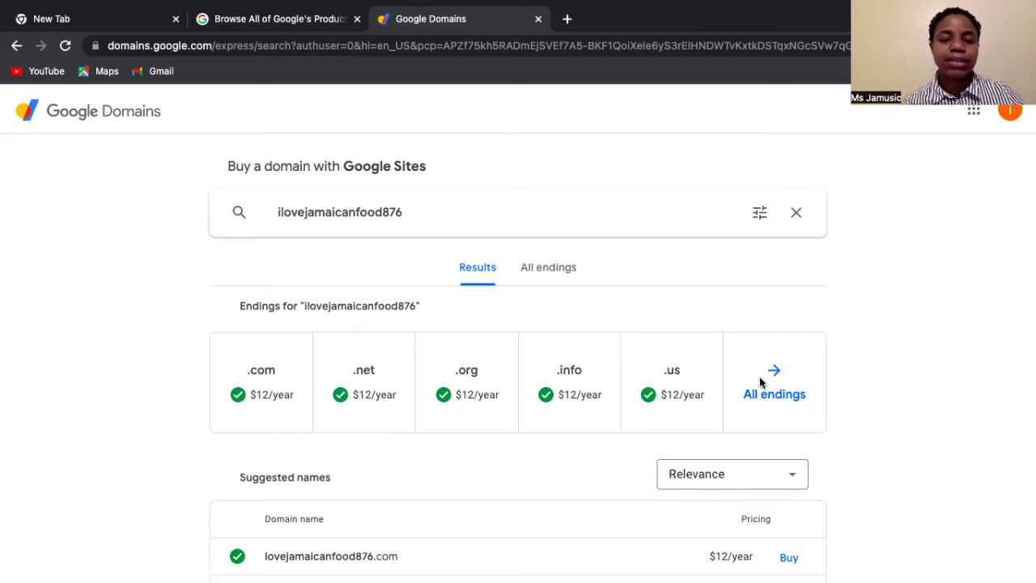
- Browse the Suggested names list, then go back to the empty domain search page
scroll(611, 405, down, 2)
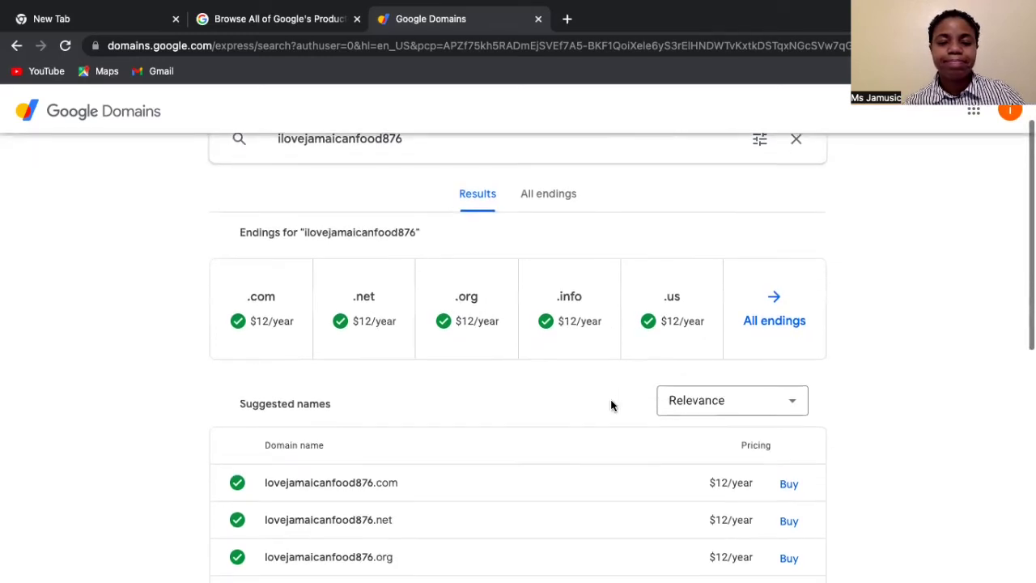
scroll(611, 405, down, 2)
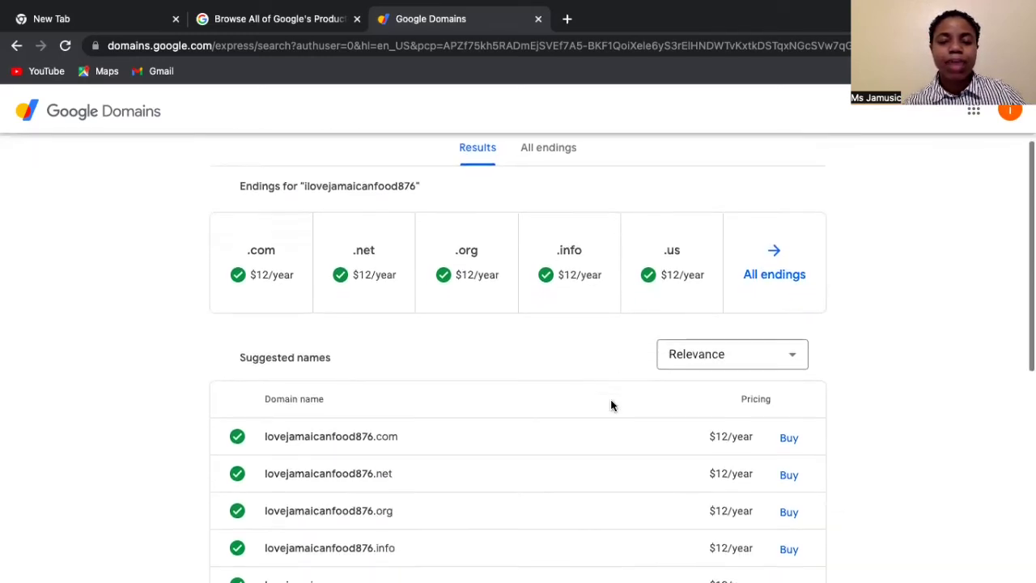
scroll(611, 405, down, 1)
scroll(612, 405, down, 2)
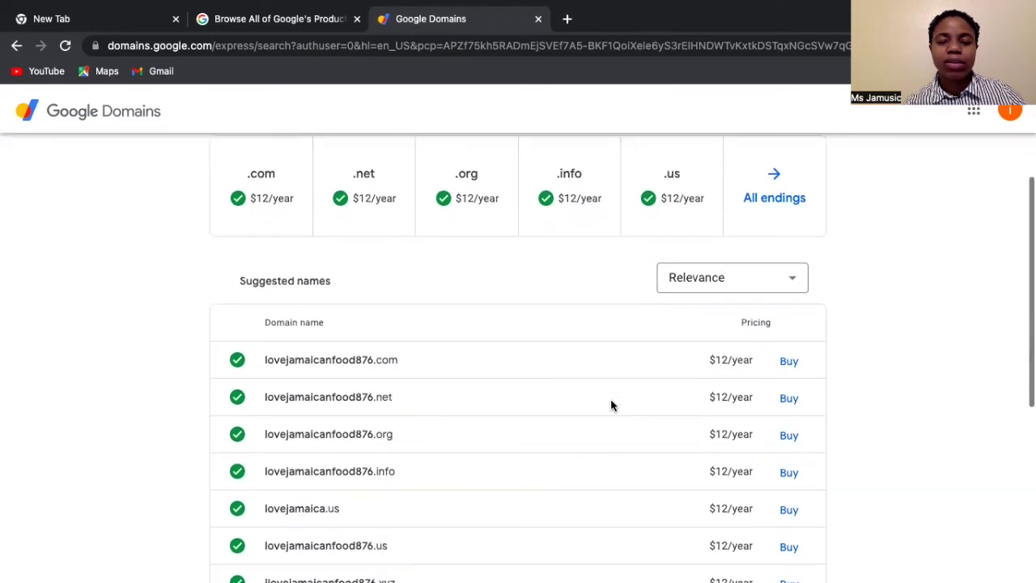
scroll(612, 405, down, 3)
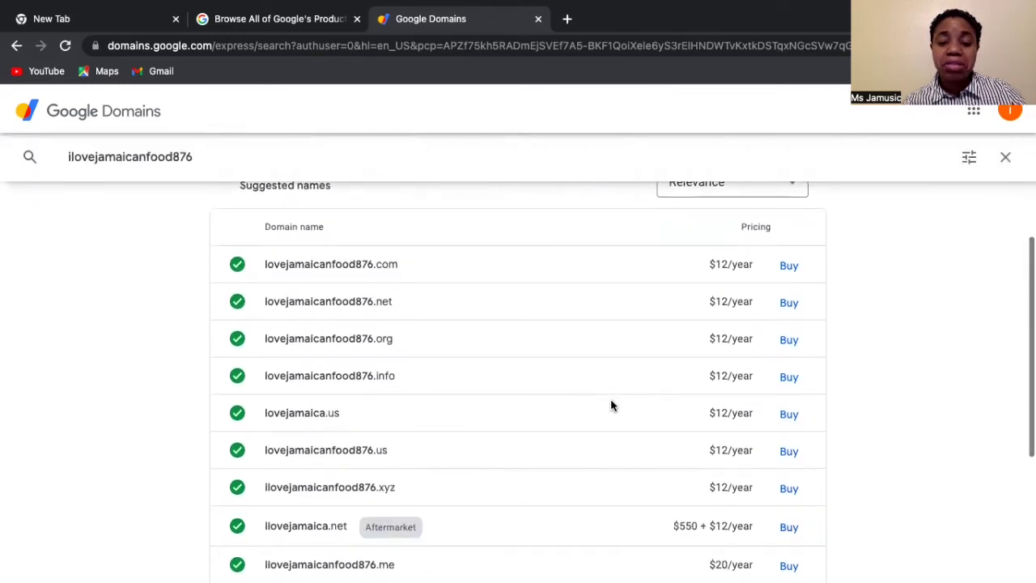
scroll(612, 405, down, 6)
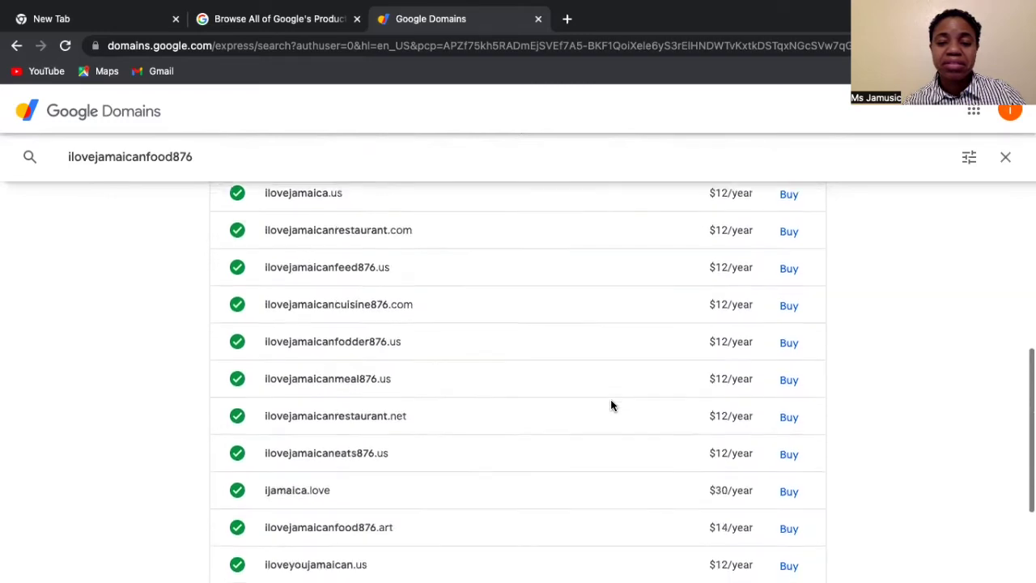
scroll(611, 405, down, 20)
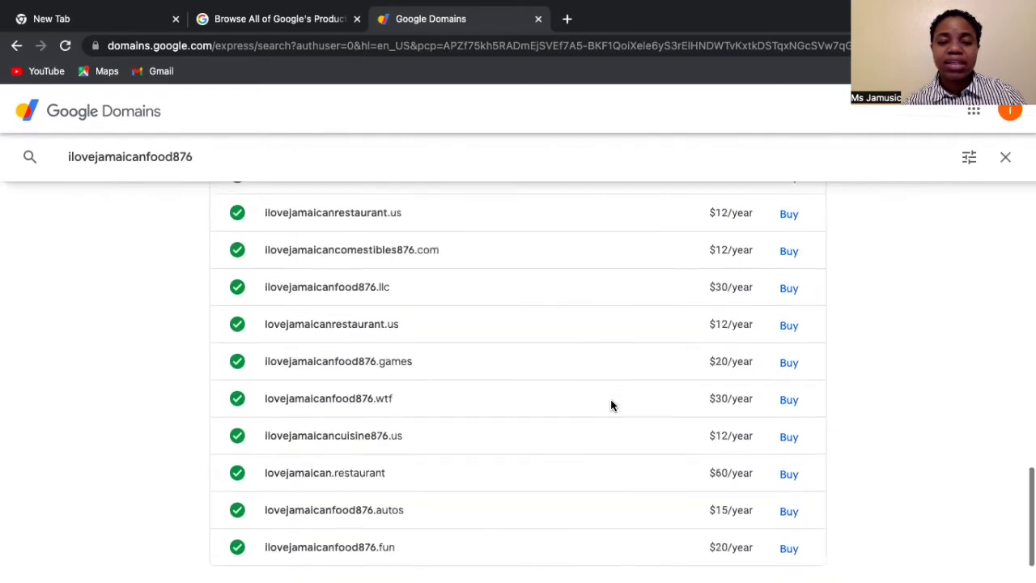
scroll(611, 405, down, 2)
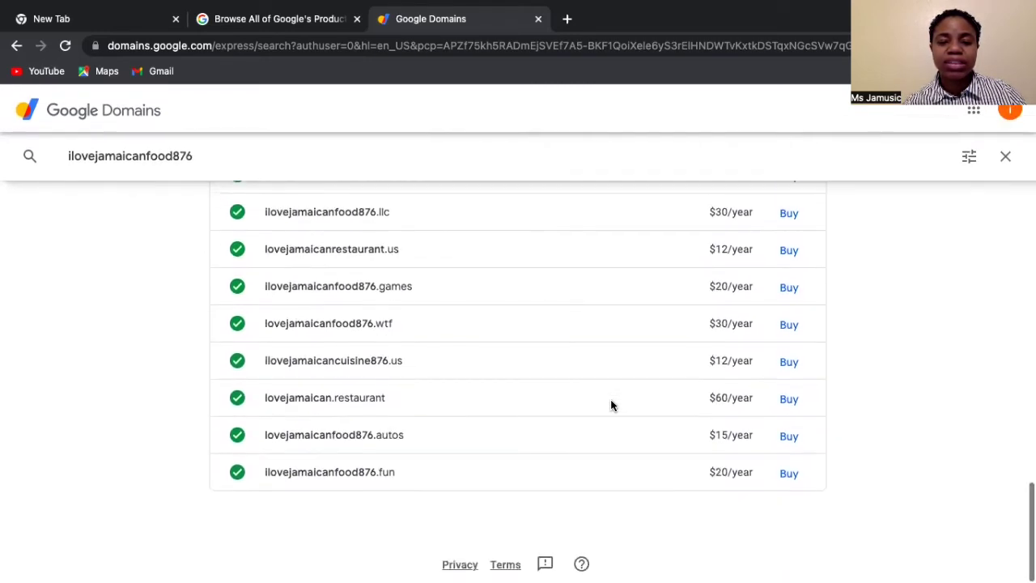
scroll(611, 405, up, 1)
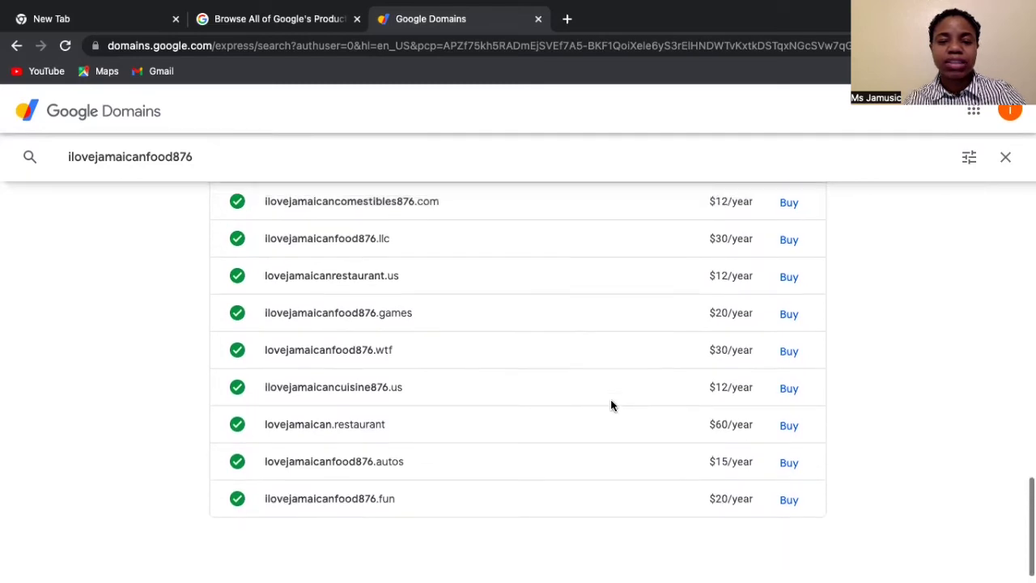
scroll(610, 404, up, 5)
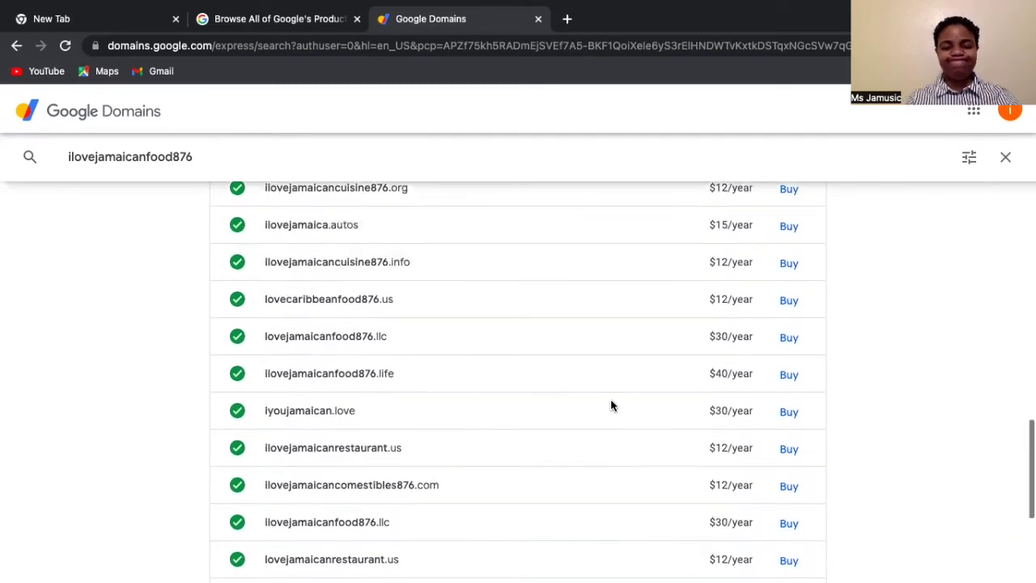
scroll(611, 405, up, 12)
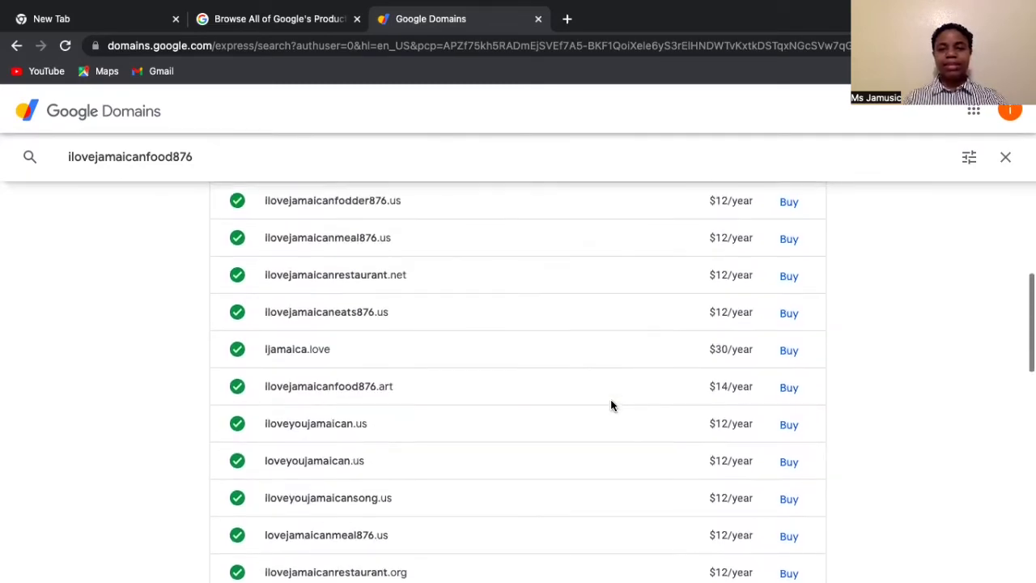
scroll(611, 401, up, 12)
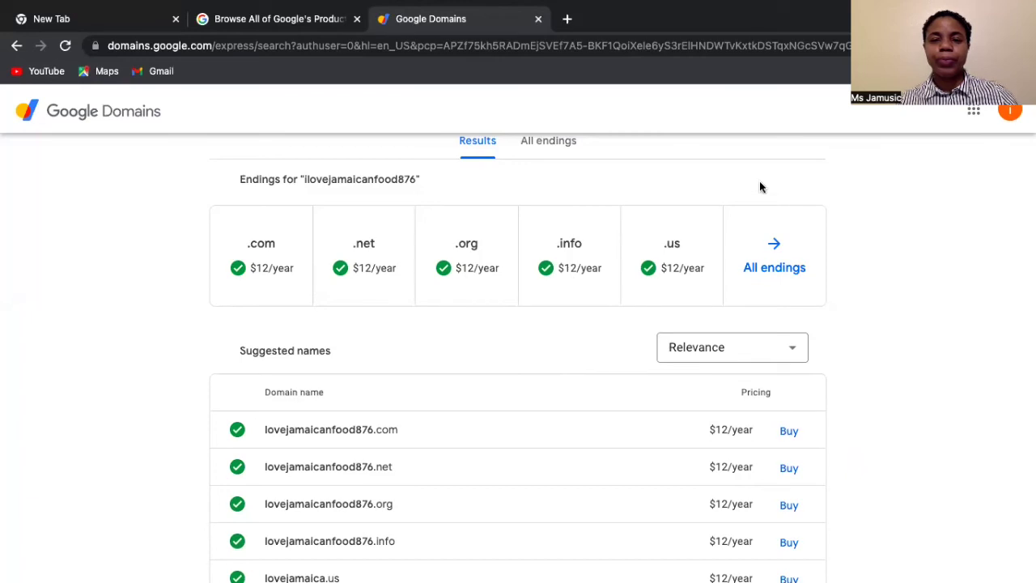
scroll(756, 183, up, 2)
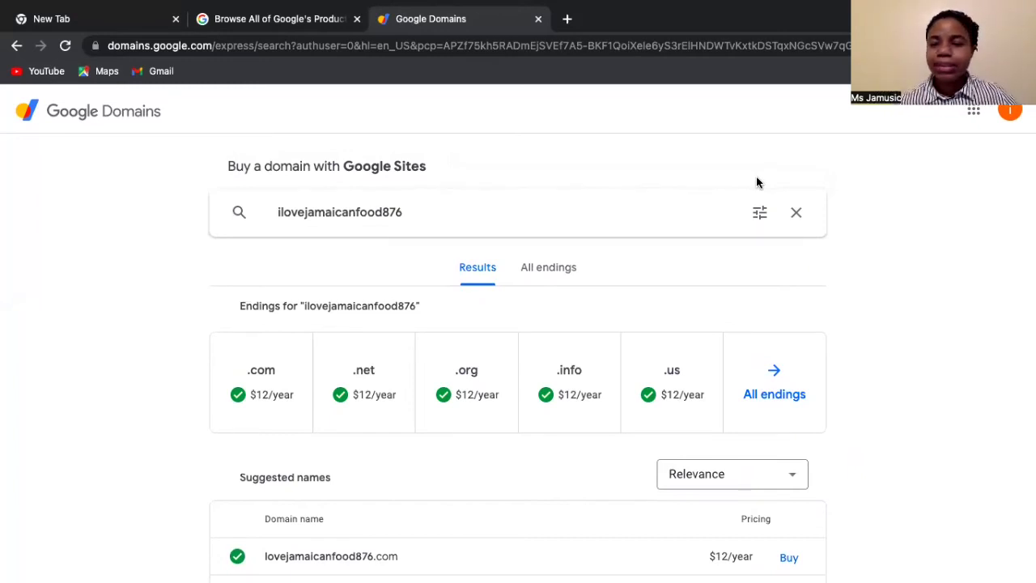
click(17, 47)
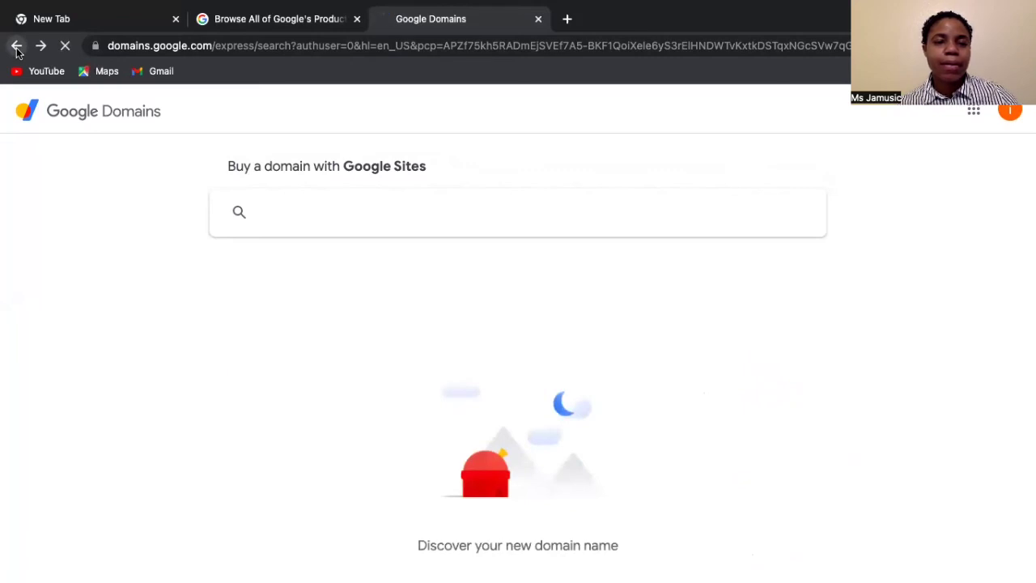
- Go back to the Google Sites editor on the Restaurant homepage
click(17, 47)
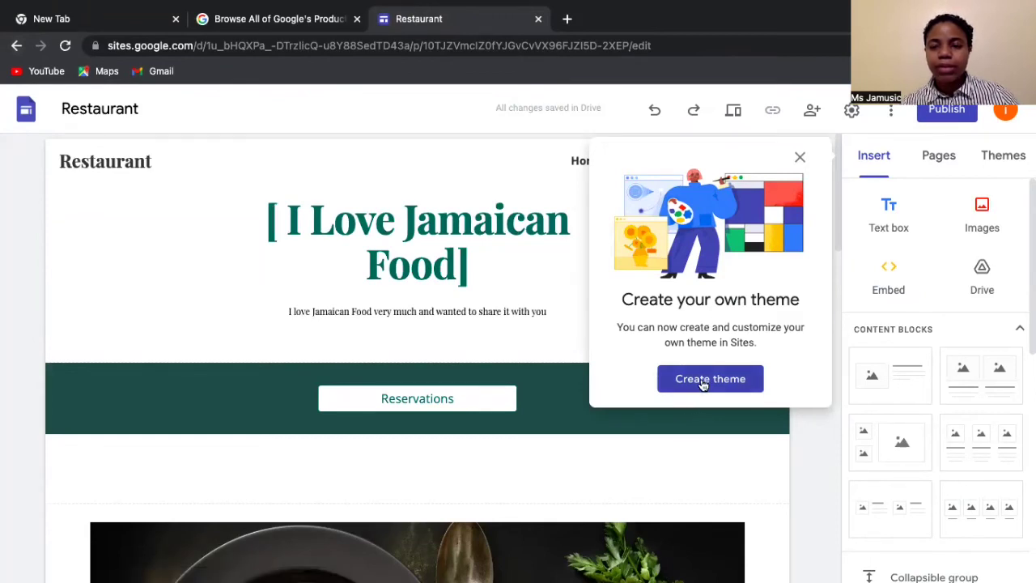
- Name a new theme 'Jamaican', pick the yellow-and-black preset, keep DM Sans fonts, and create it
click(703, 385)
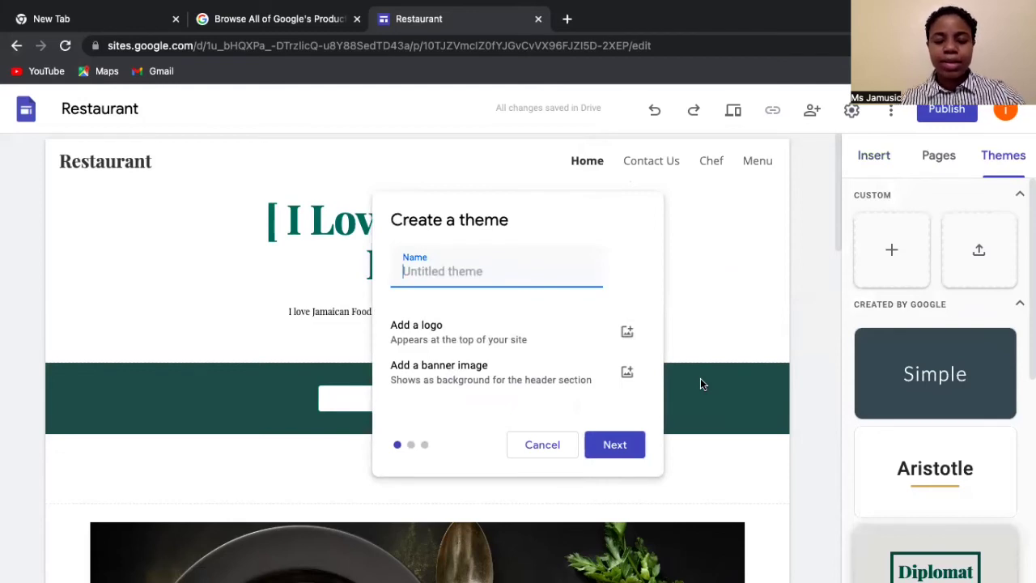
text(Jamaican)
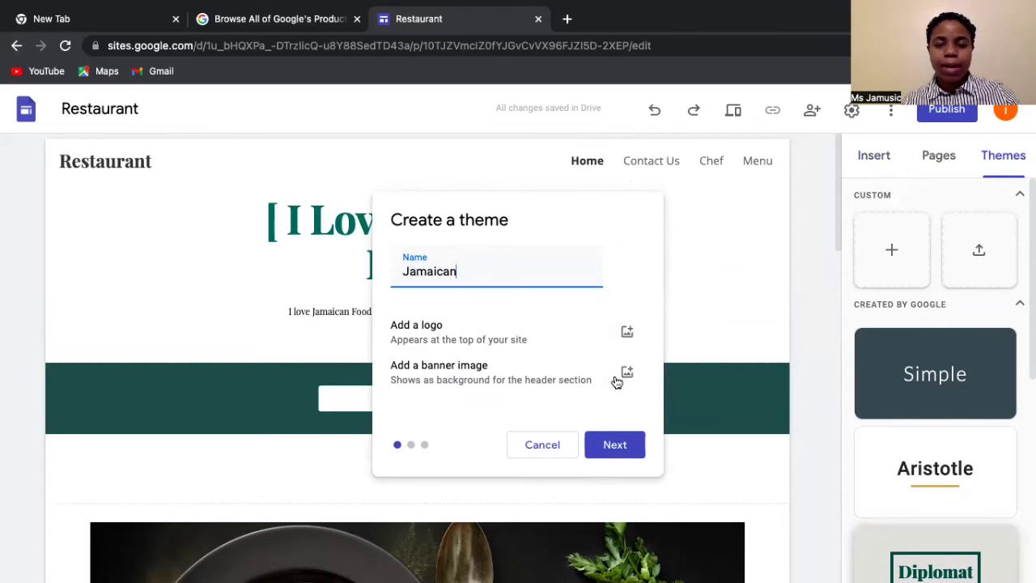
click(616, 446)
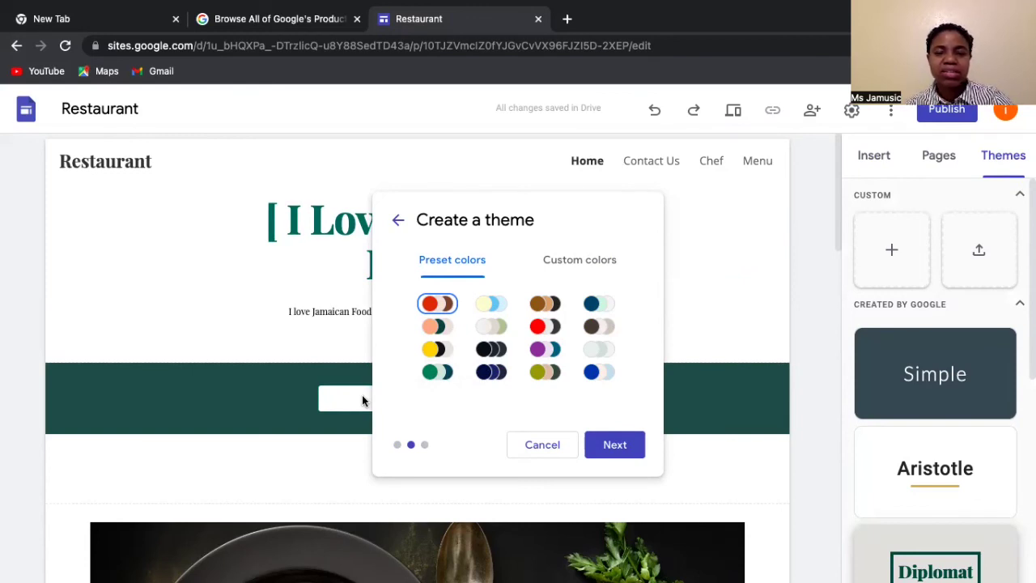
click(431, 350)
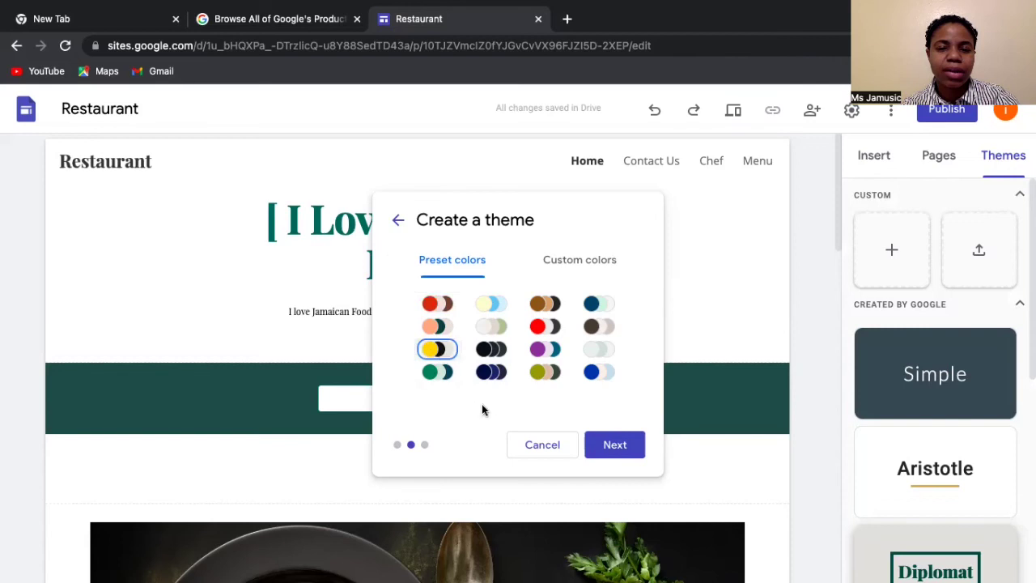
click(621, 443)
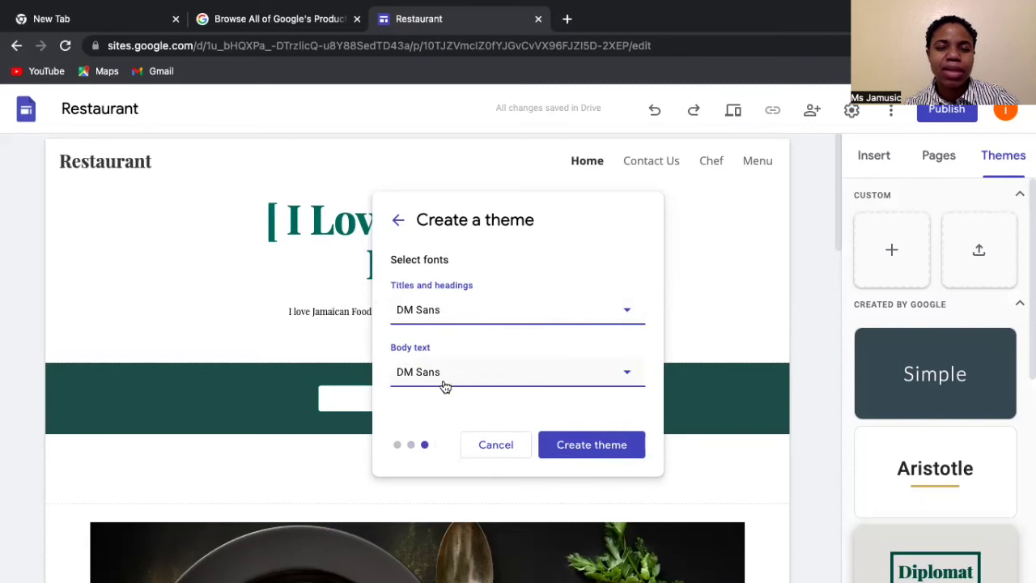
click(591, 446)
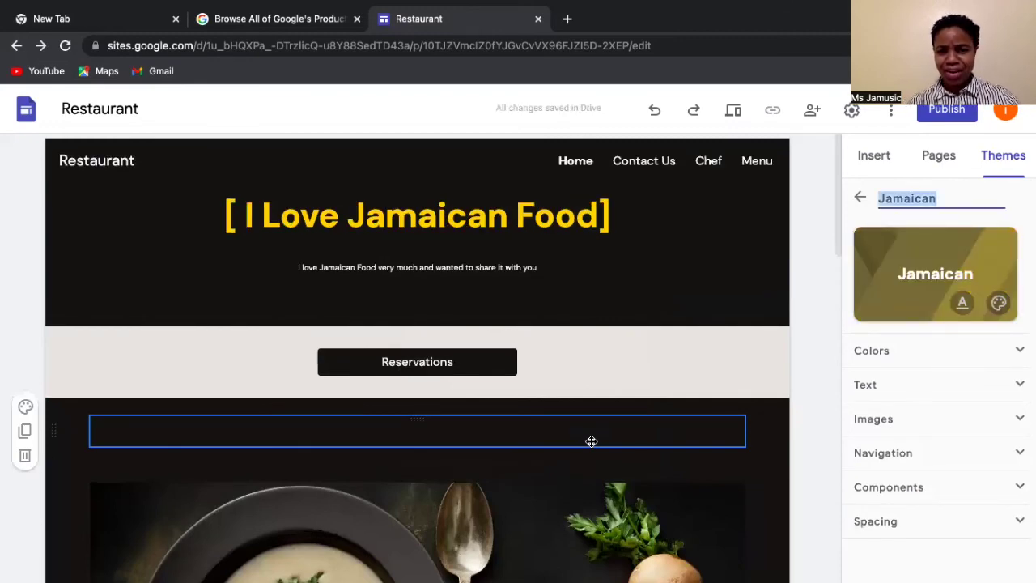
- Scroll through the Home page to review it in the new Jamaican theme
scroll(592, 441, down, 2)
scroll(591, 441, up, 2)
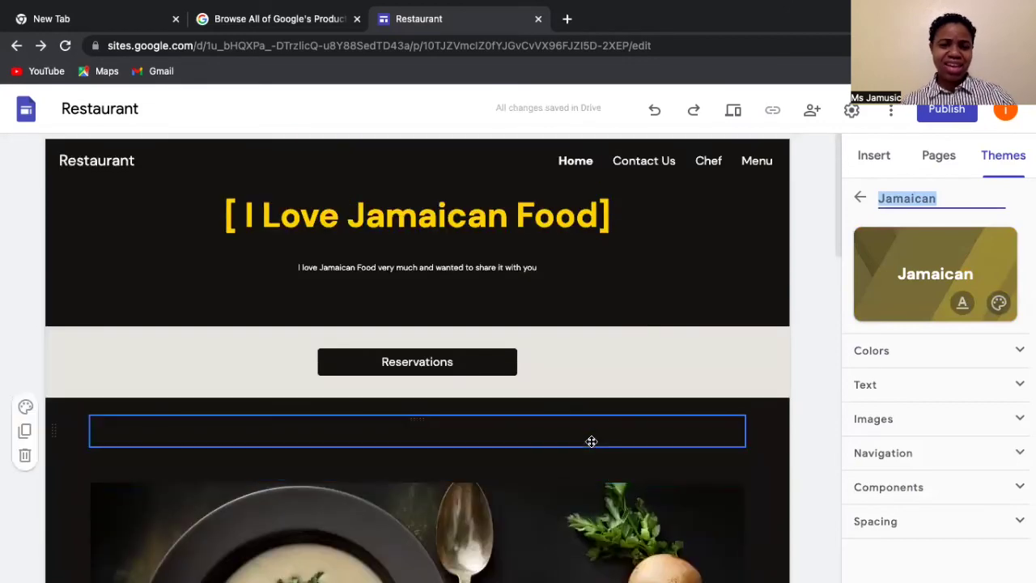
scroll(592, 441, down, 3)
scroll(591, 442, down, 8)
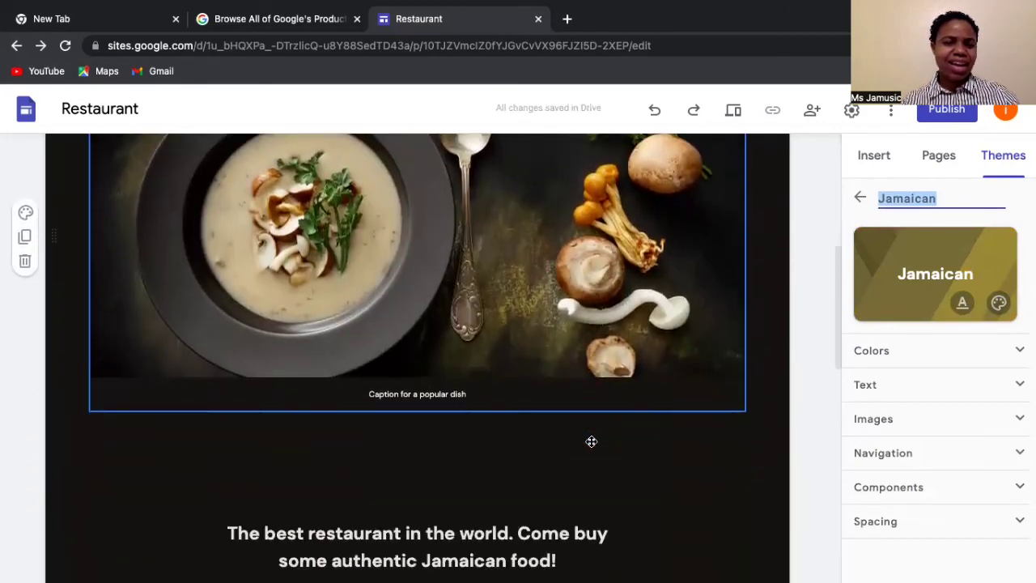
scroll(590, 441, down, 4)
scroll(589, 441, up, 15)
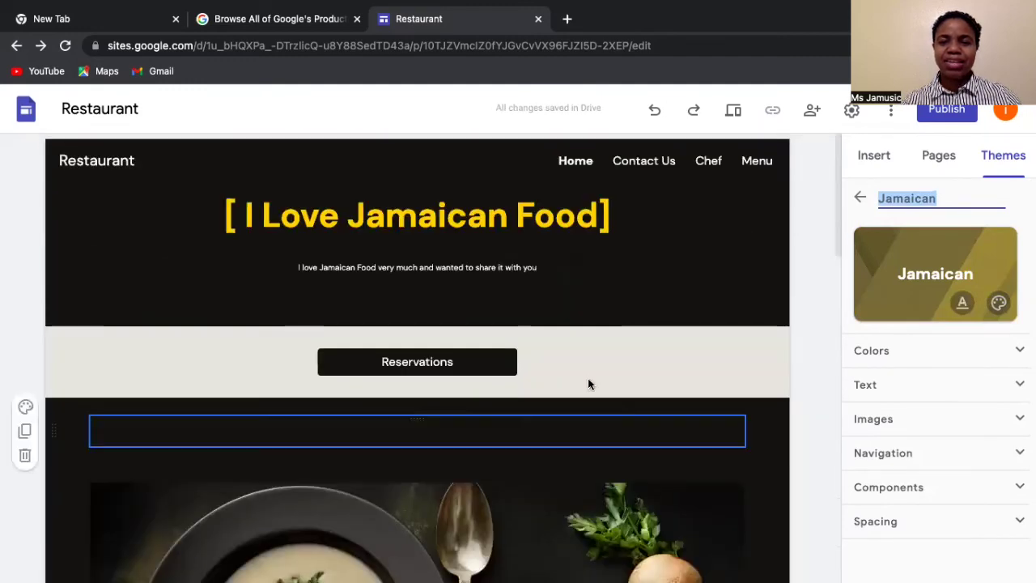
- Open the Contact Us page and scroll through it down to the Location block
click(647, 166)
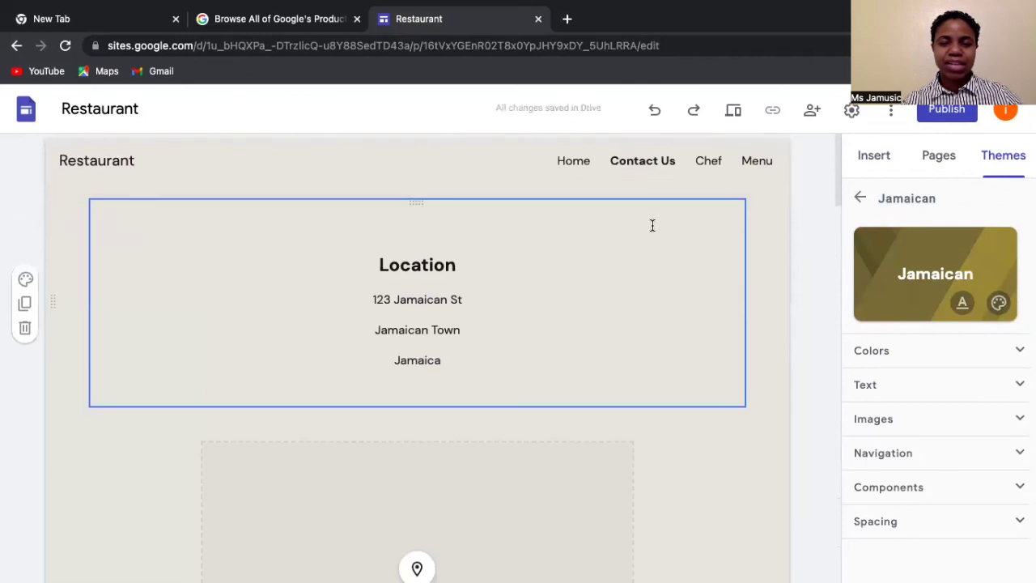
scroll(652, 226, down, 5)
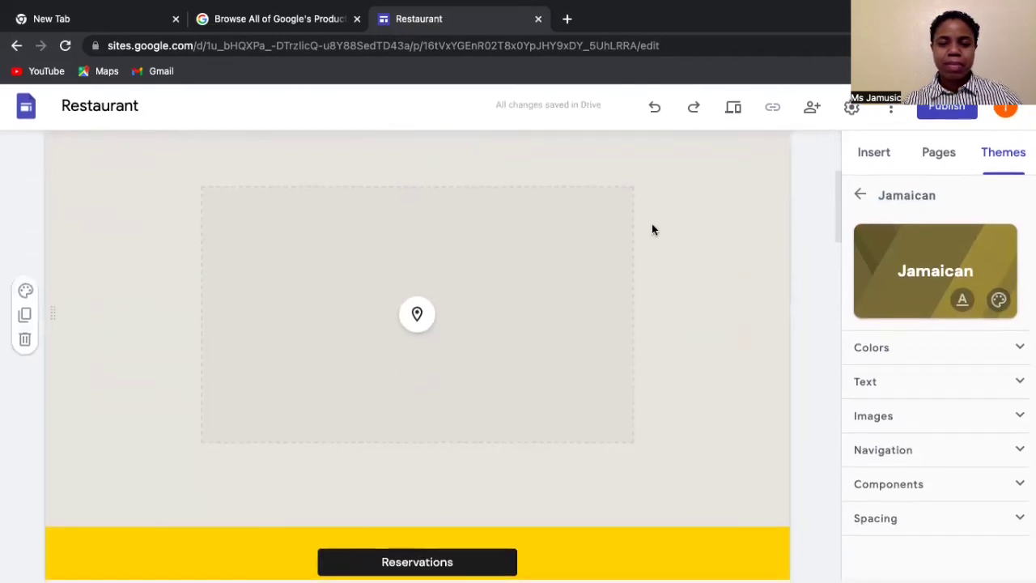
scroll(653, 230, down, 12)
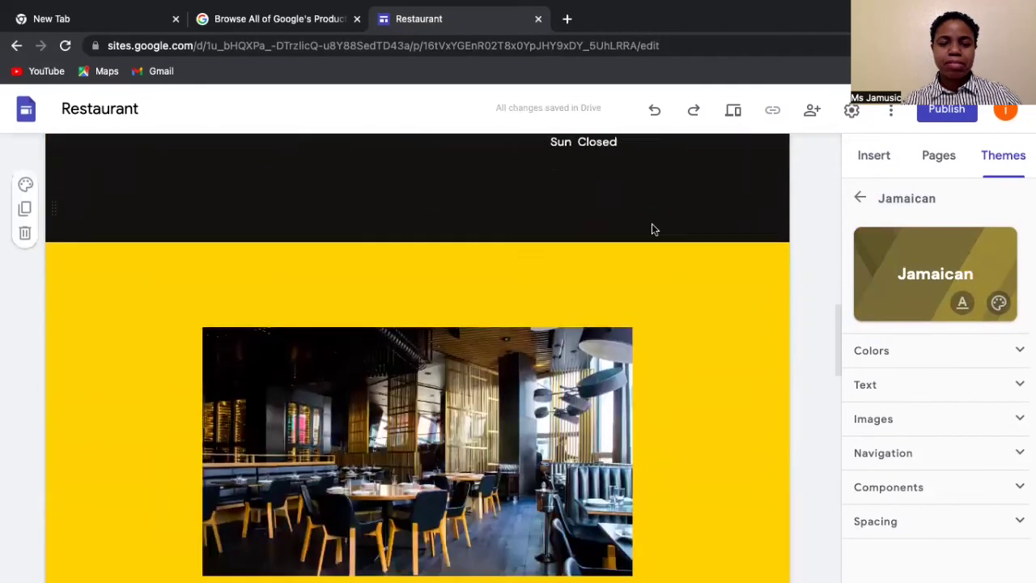
scroll(653, 230, down, 13)
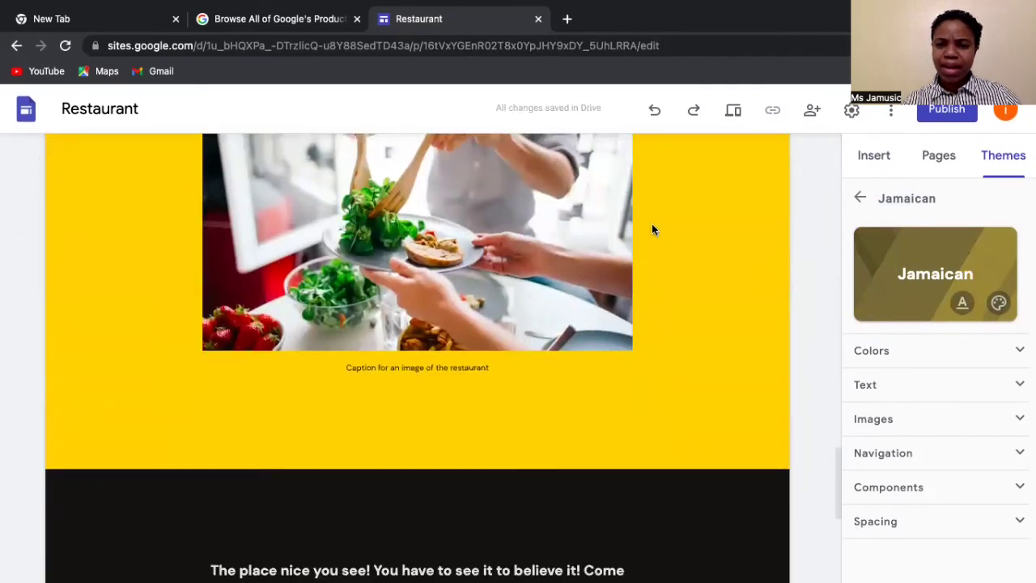
scroll(653, 230, down, 2)
scroll(652, 230, up, 10)
scroll(652, 230, up, 15)
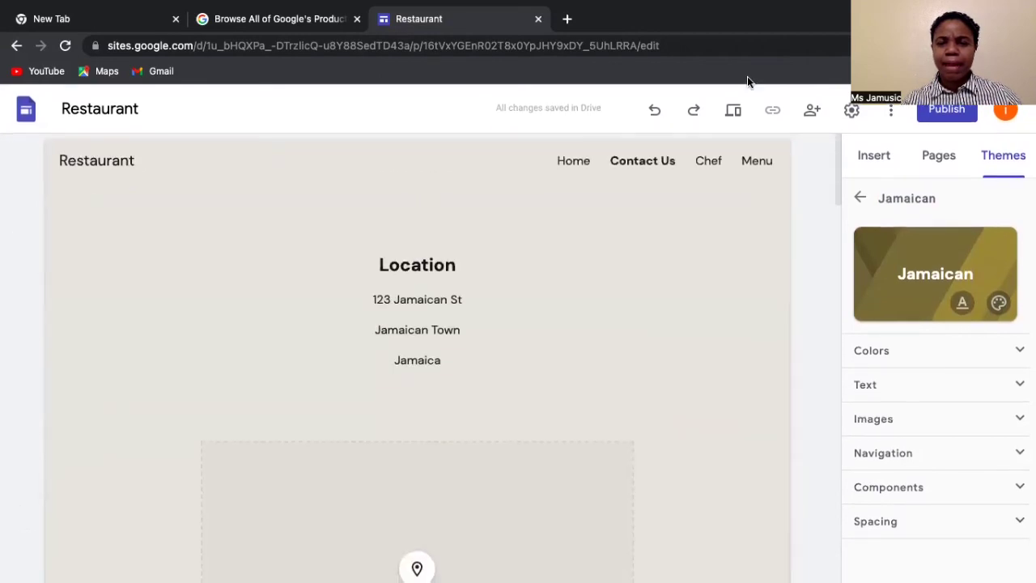
- Open the Chef page and scroll through it in the Jamaican theme
click(710, 162)
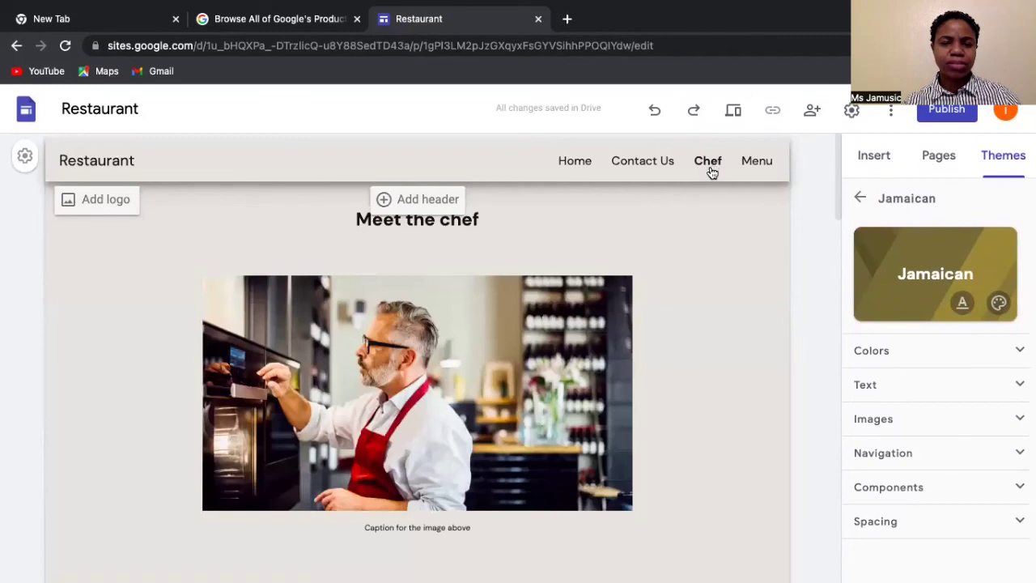
scroll(683, 341, down, 5)
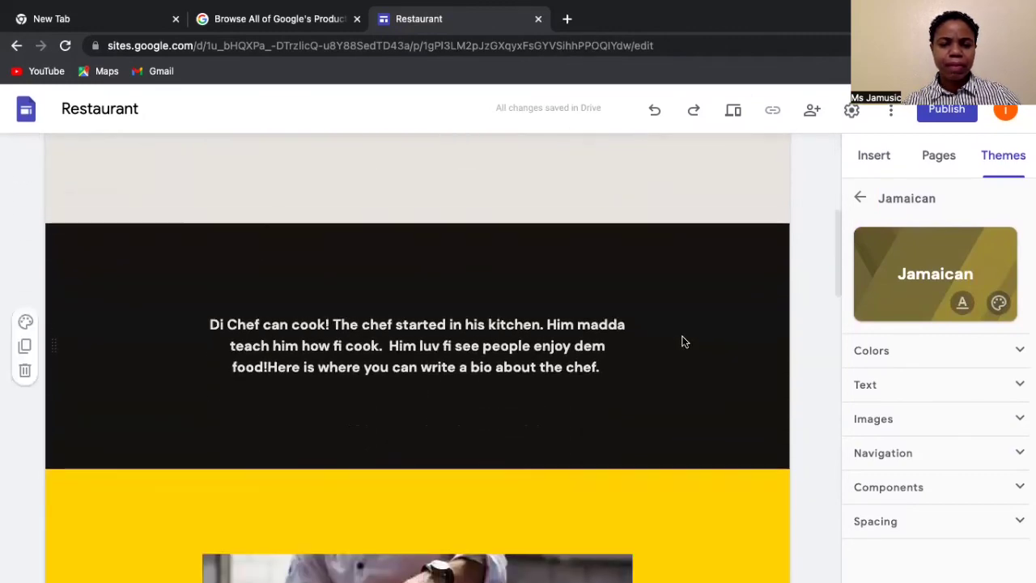
scroll(683, 341, down, 3)
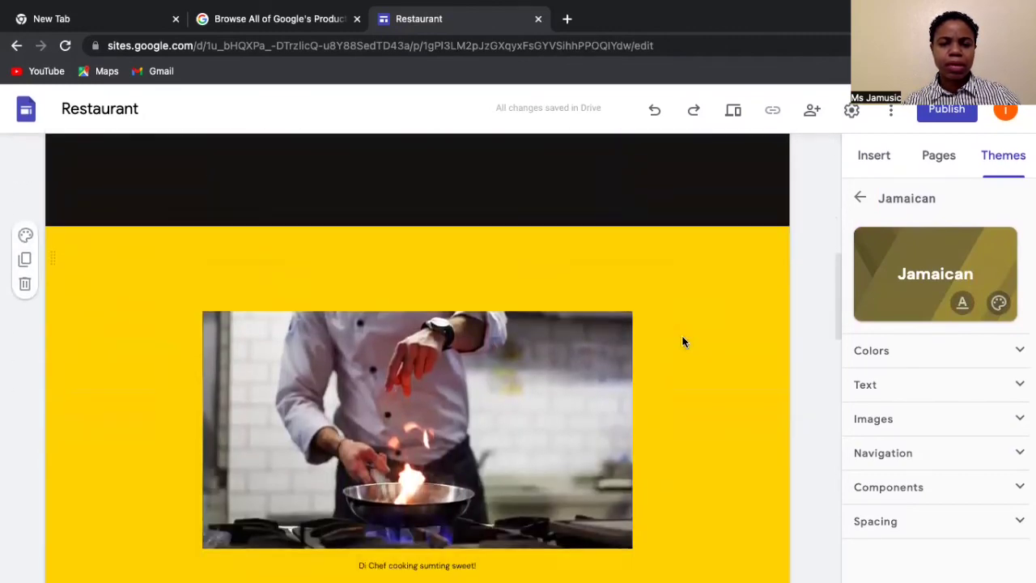
scroll(683, 341, down, 10)
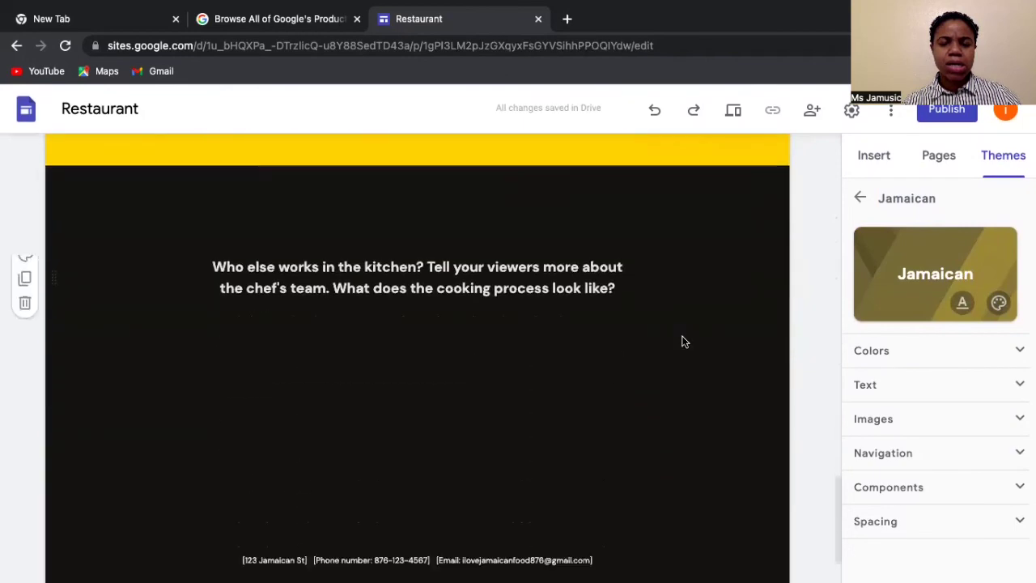
scroll(682, 340, up, 7)
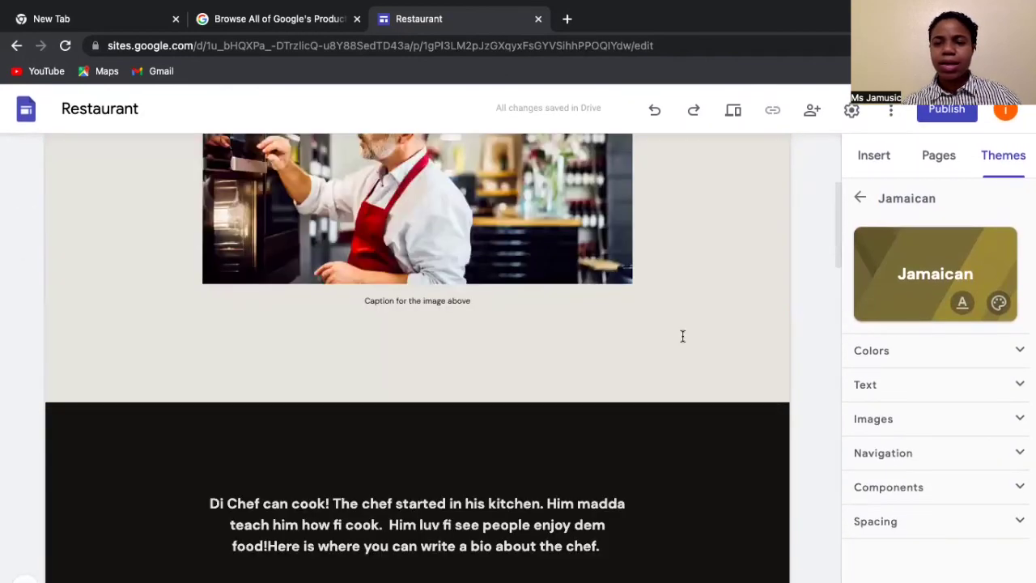
scroll(682, 336, up, 3)
- Open the Menu page and scroll over its Reservations band and dish lists
click(753, 166)
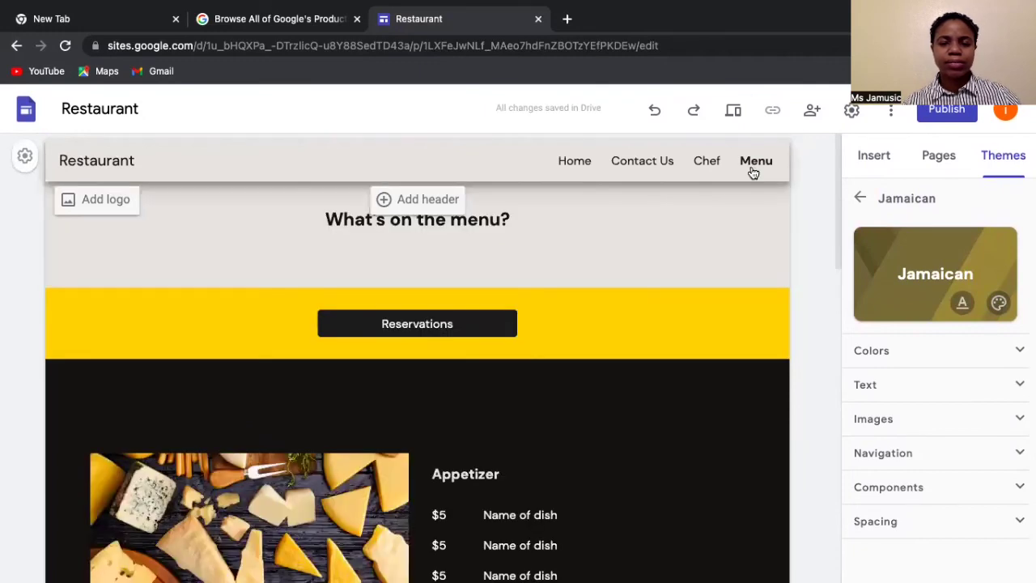
scroll(649, 332, down, 10)
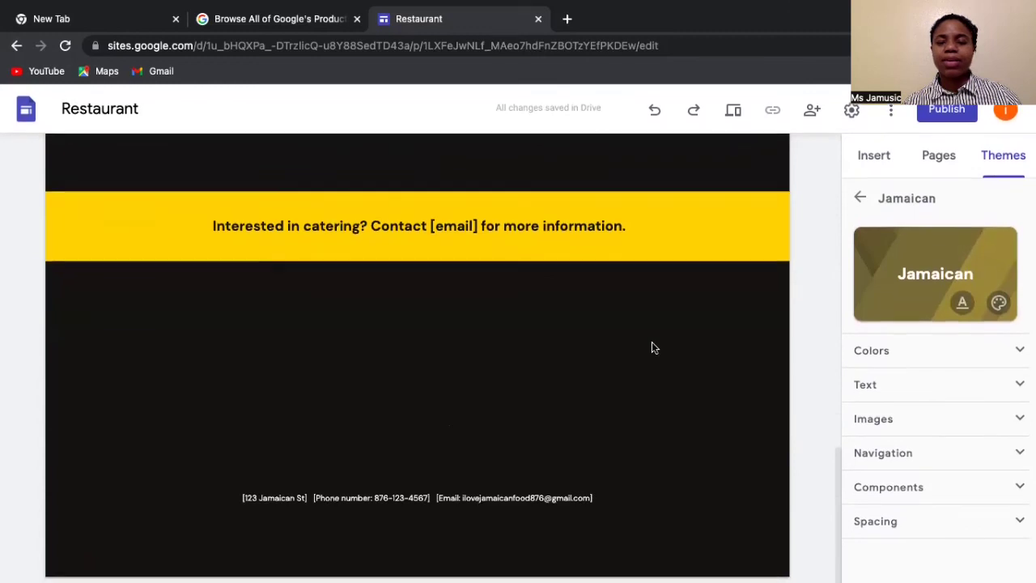
scroll(652, 341, up, 15)
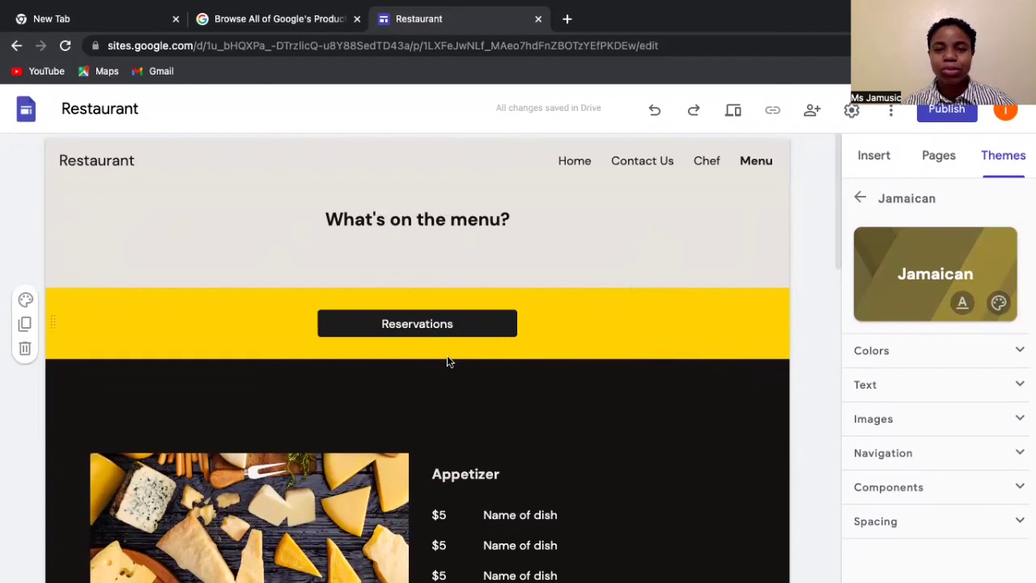
click(574, 166)
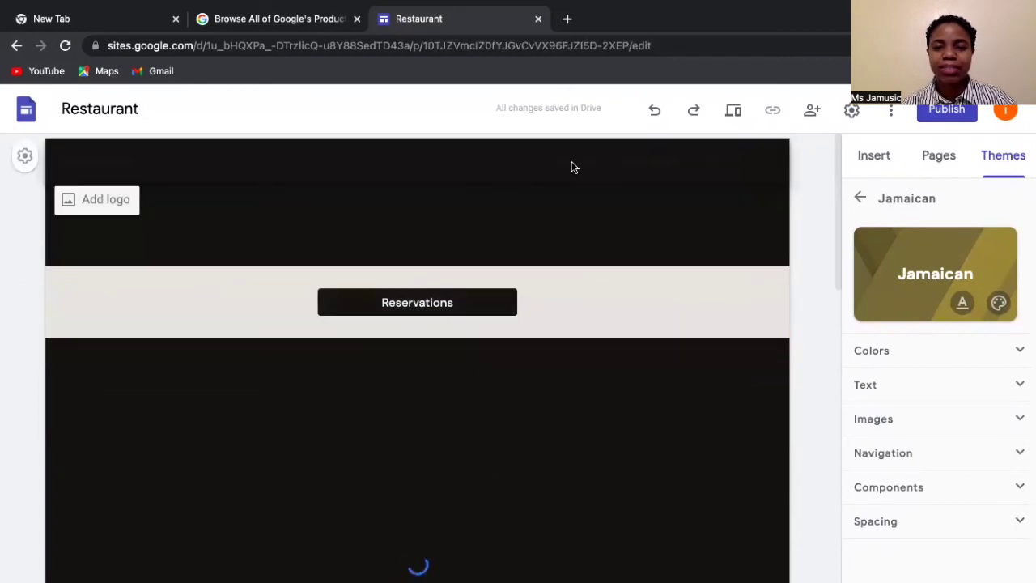